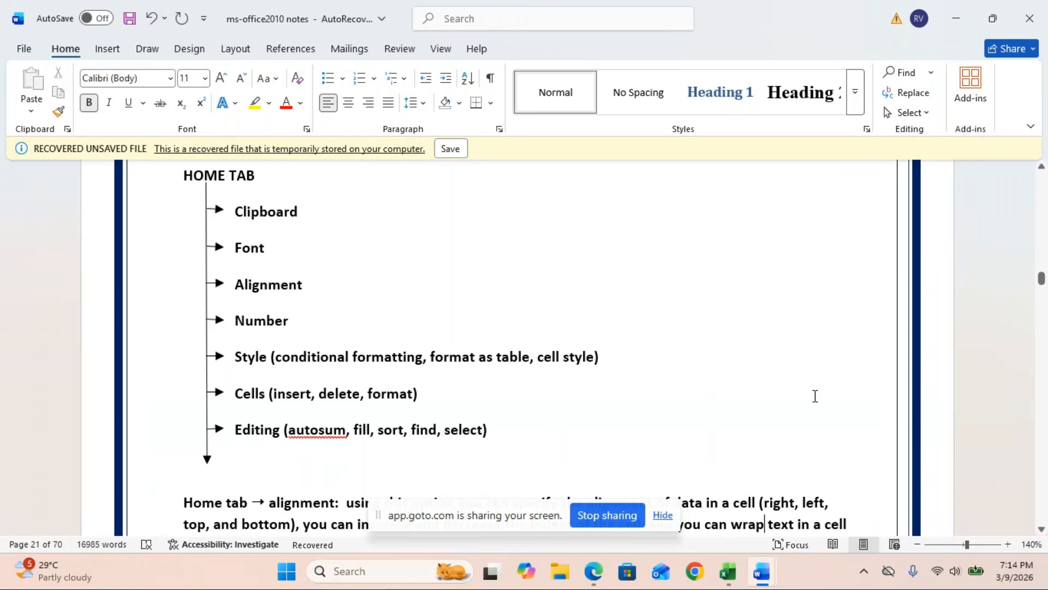
- Read the notes on the Home tab's alignment and number options, through to the Indian currency note on the following page
scroll(815, 395, down, 2)
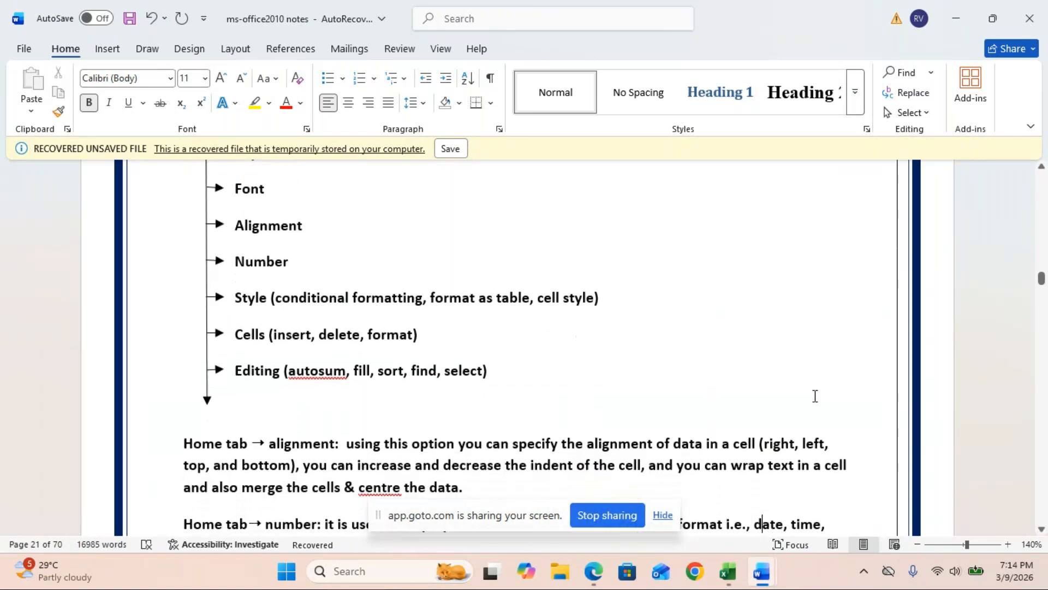
scroll(815, 395, down, 1)
scroll(815, 396, down, 7)
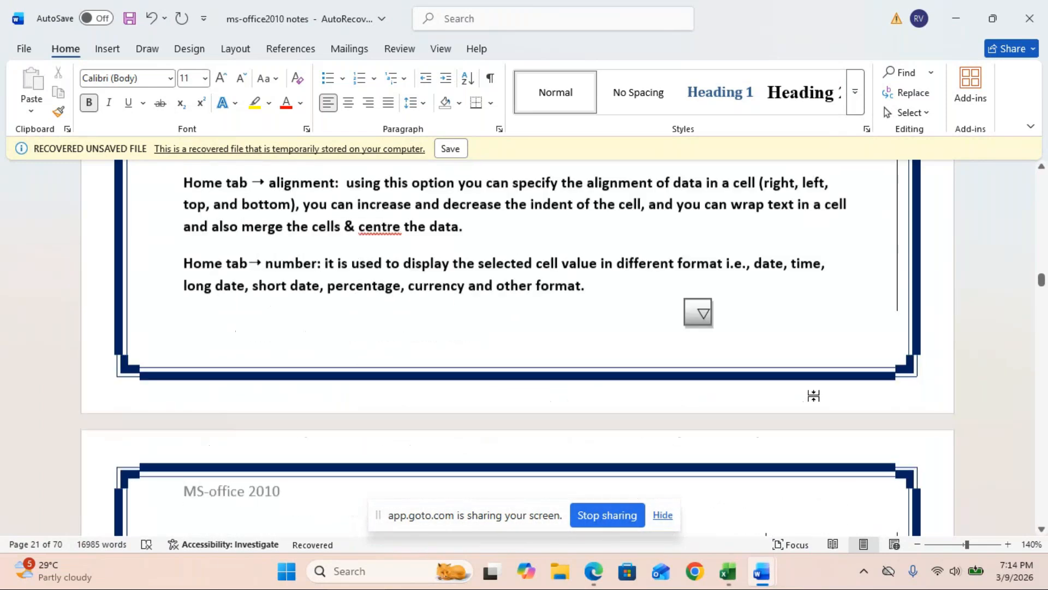
scroll(814, 396, up, 5)
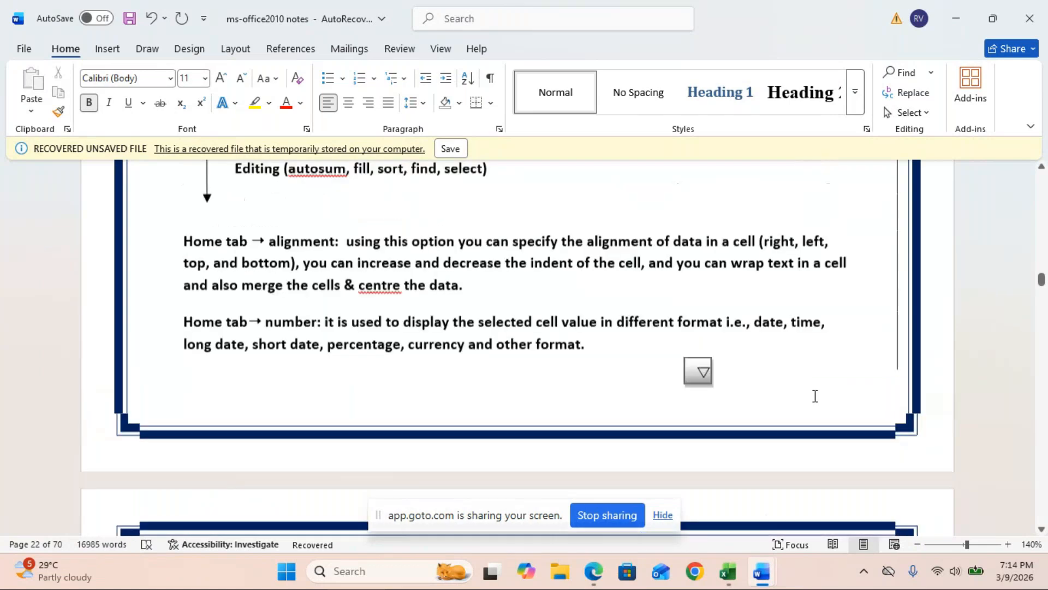
scroll(815, 396, up, 3)
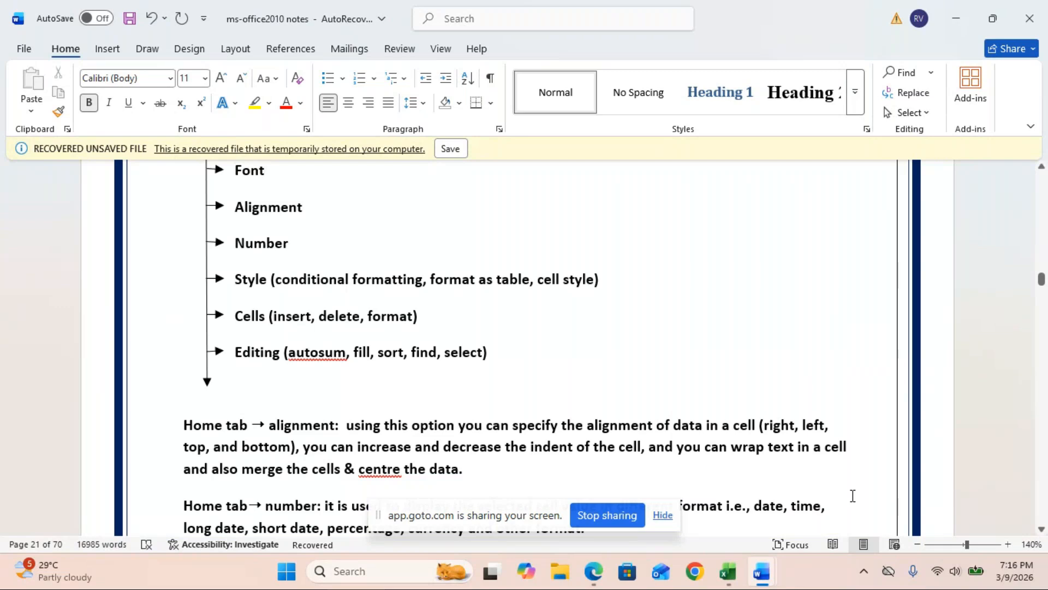
click(478, 486)
key(Down)
key(Down)
key(Down)
key(Down)
key(Down)
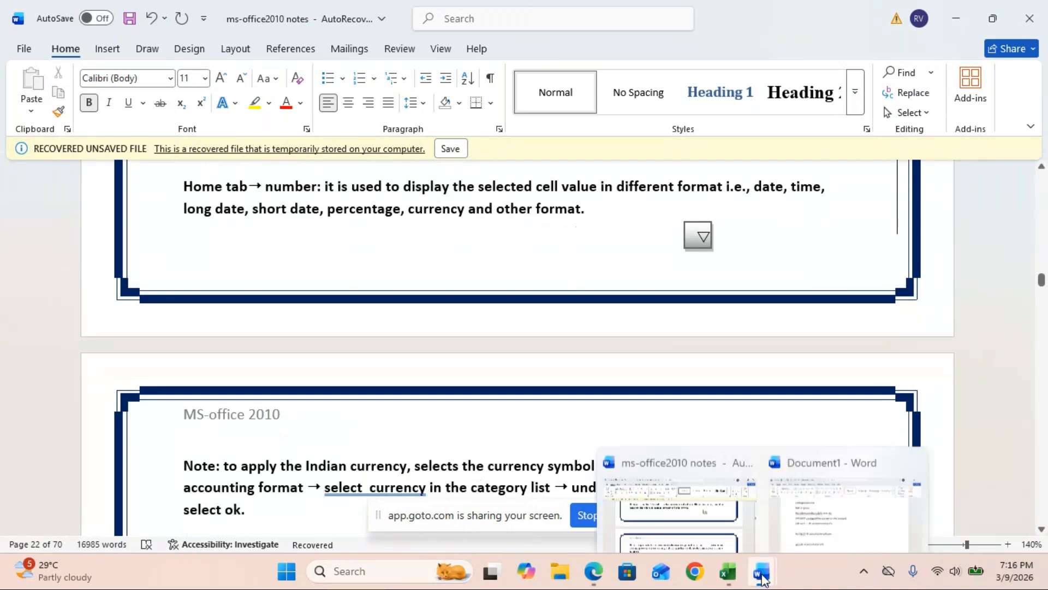
- Switch to the Excel workbook and copy the last four sub3 marks in D13:D16
click(730, 573)
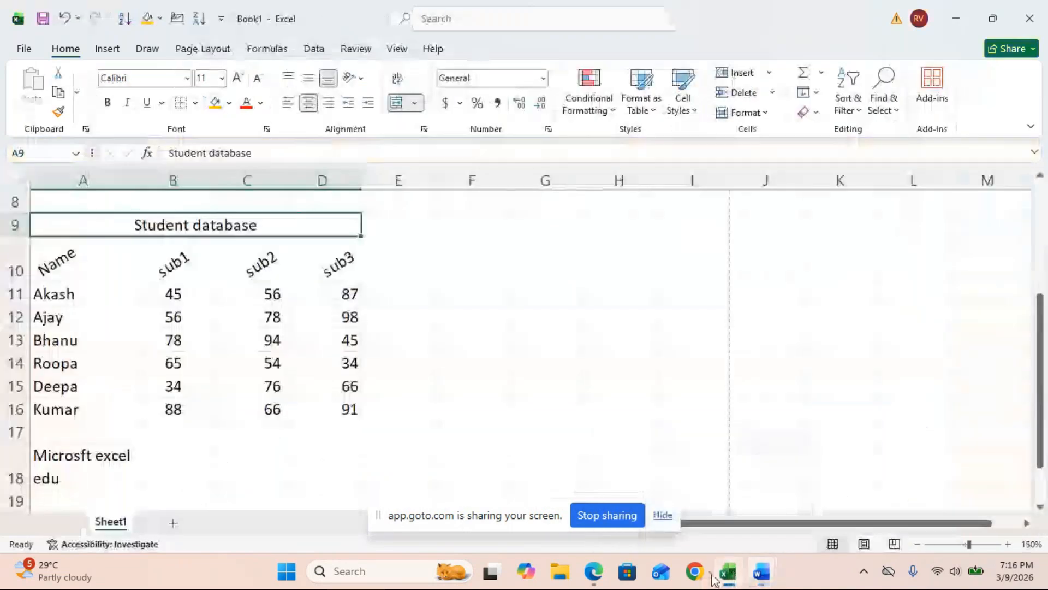
click(470, 300)
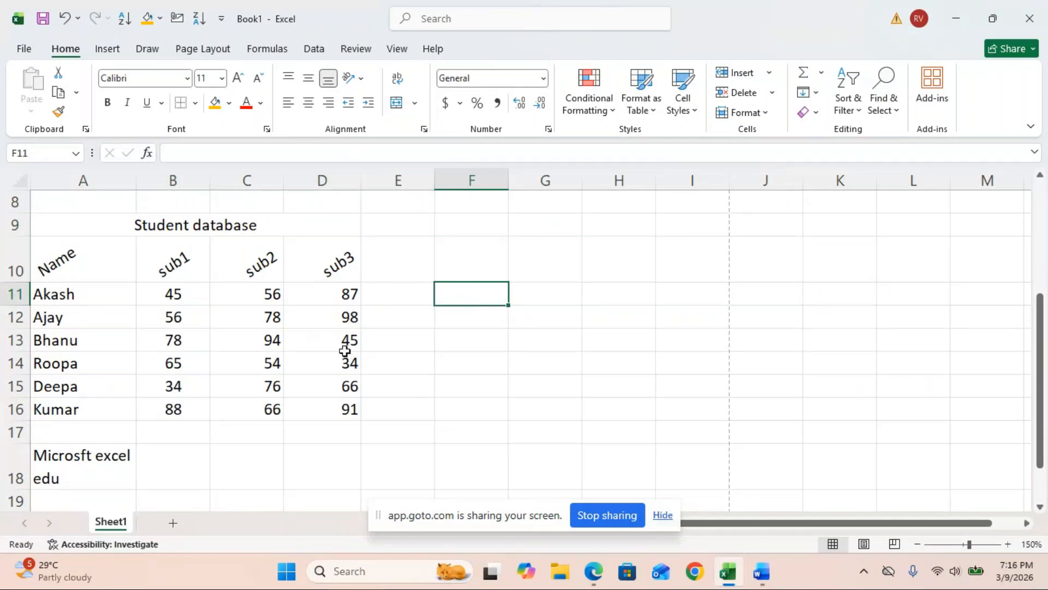
drag(344, 351, 351, 407)
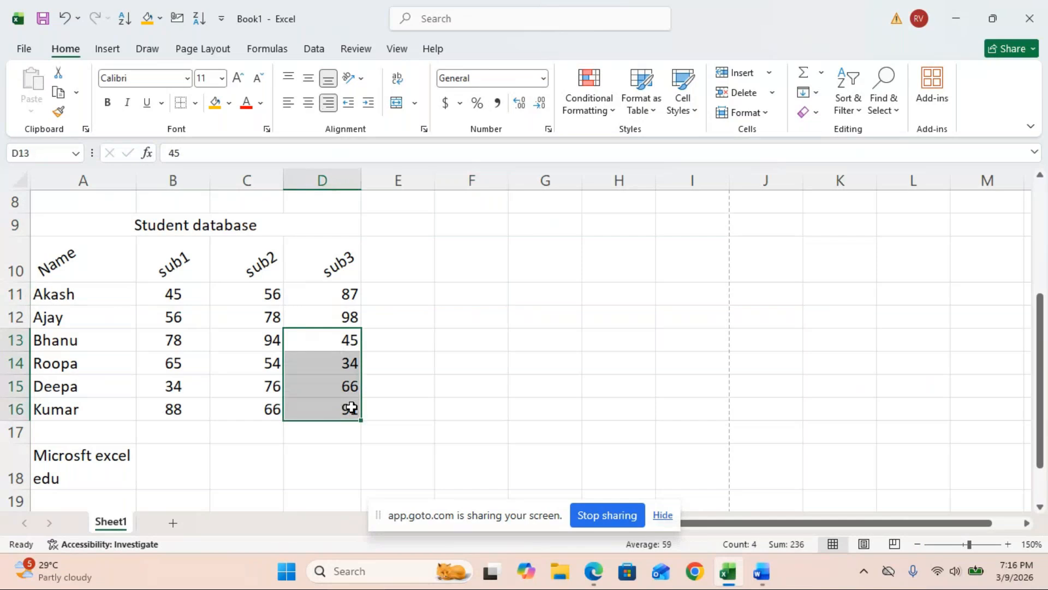
key(ctrl+c)
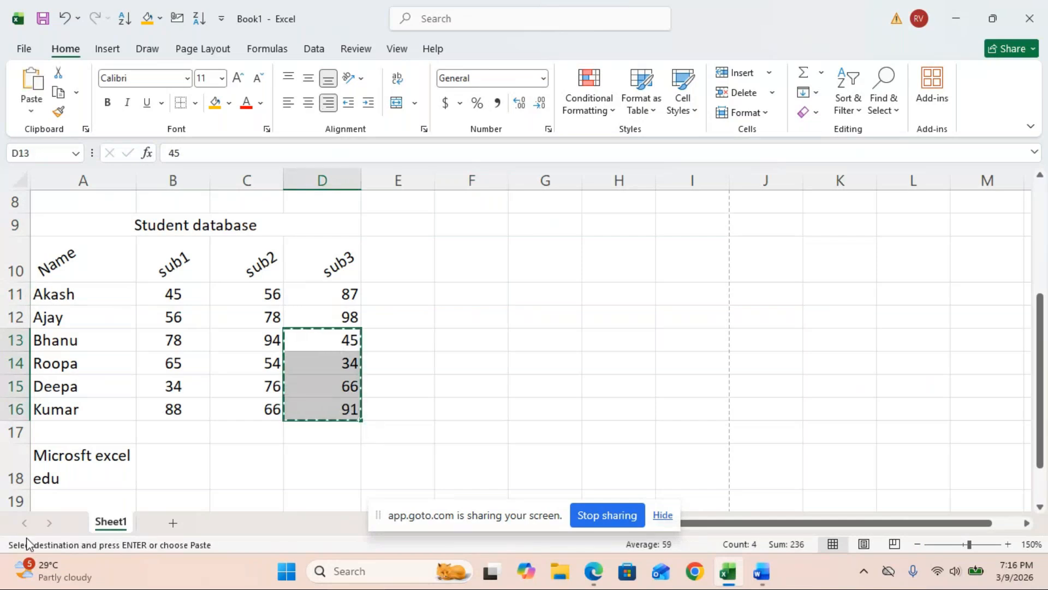
- Paste the copied marks into the empty area below the student table, starting at cell B20
click(187, 473)
key(Down)
key(Down)
key(Down)
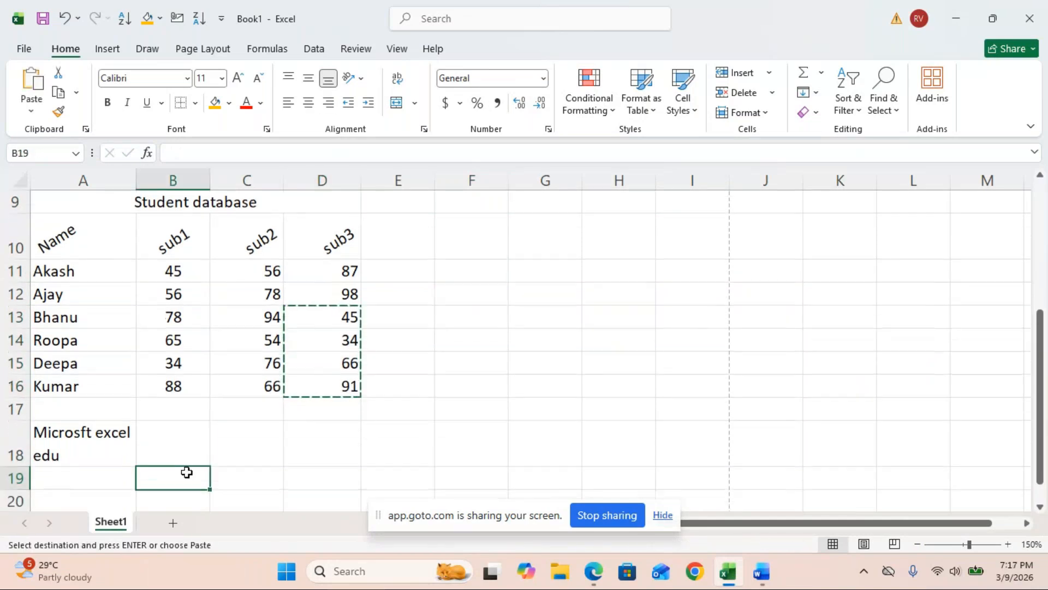
key(Down)
key(Down)
key(Down)
key(Down)
key(Down)
key(Down)
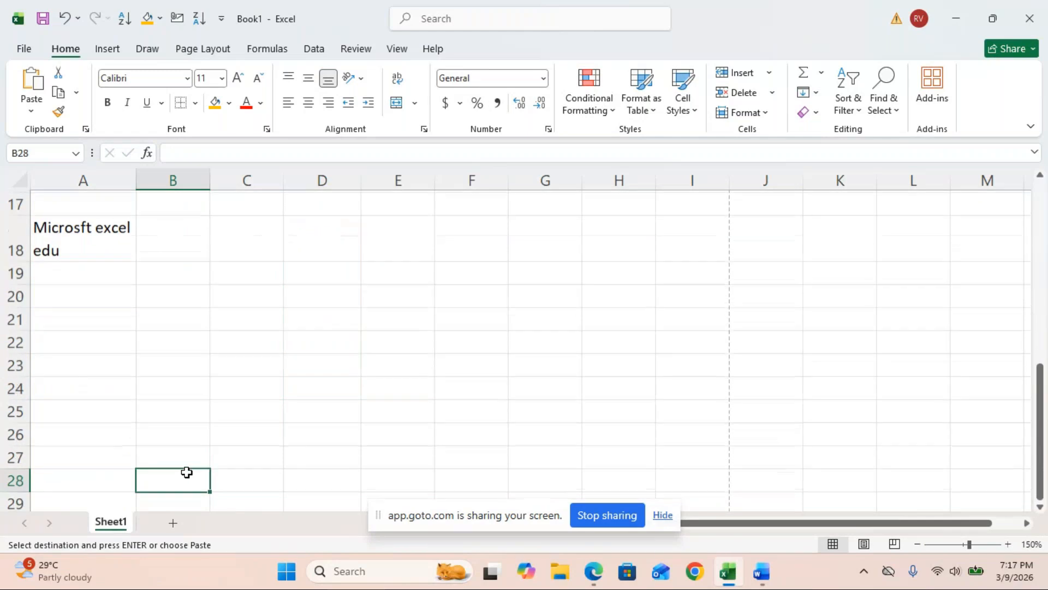
click(162, 223)
key(ctrl+v)
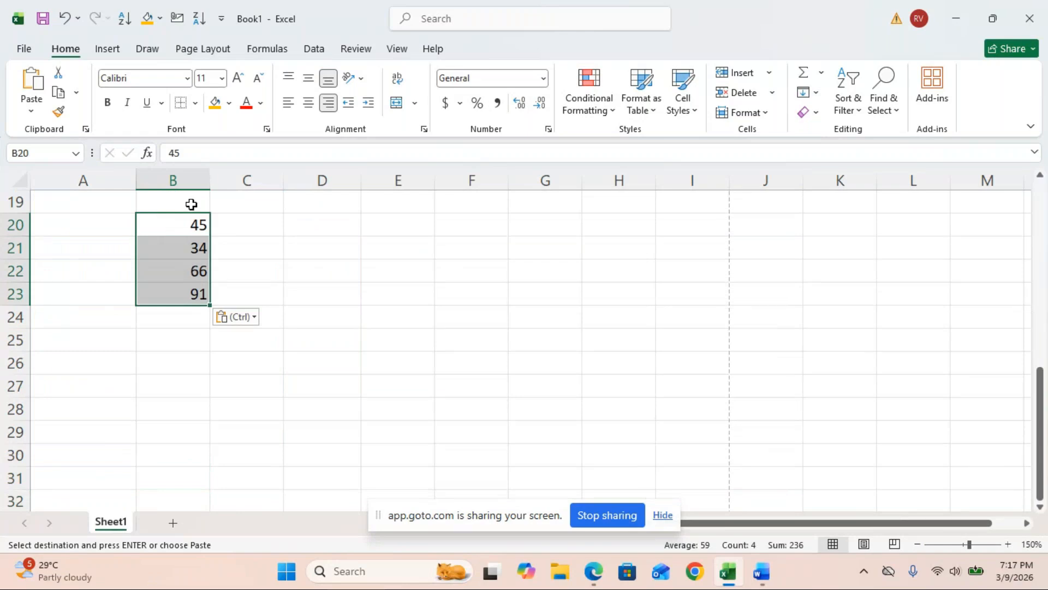
- Try the General format on the mark in cell B20 and set it to the Number format
drag(290, 297, 201, 230)
click(201, 231)
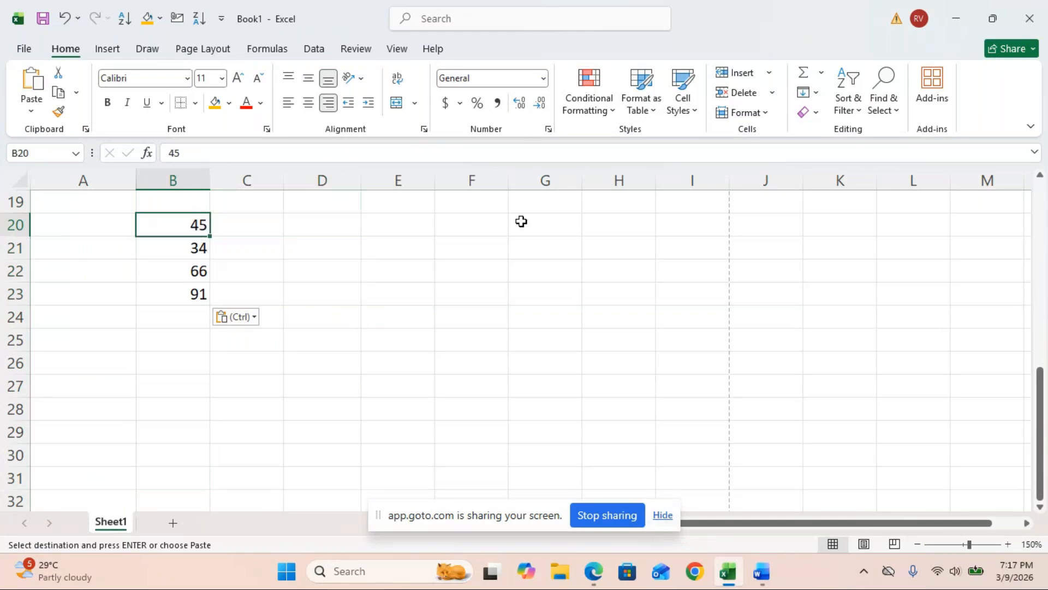
click(544, 79)
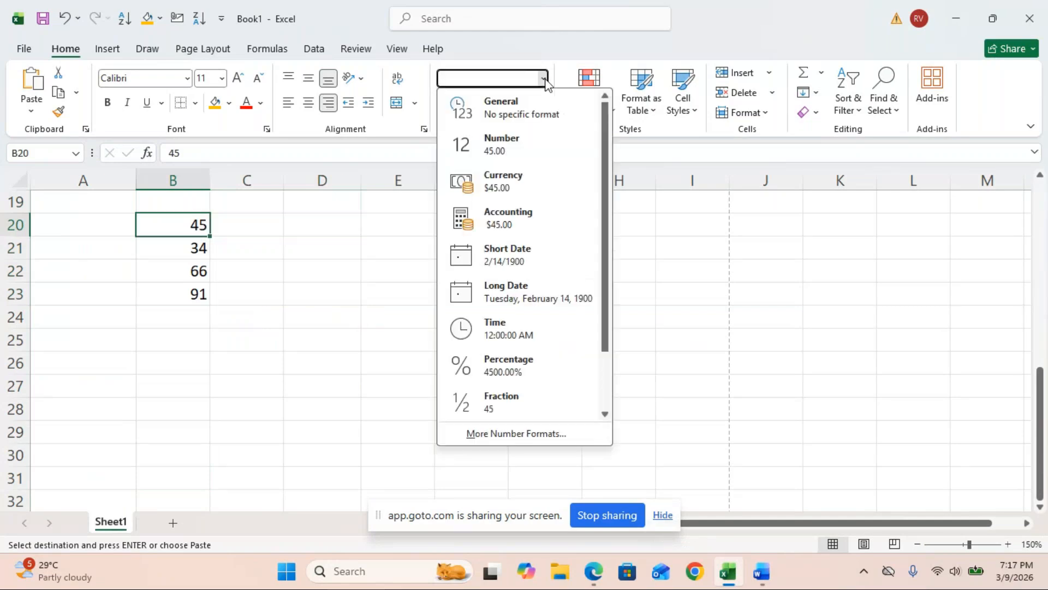
click(533, 109)
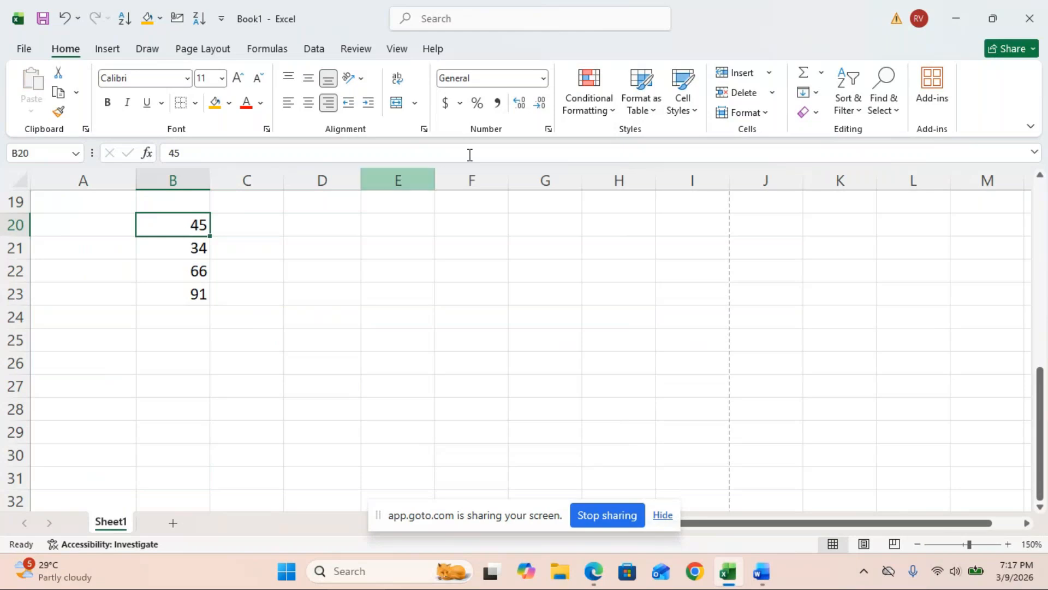
click(543, 78)
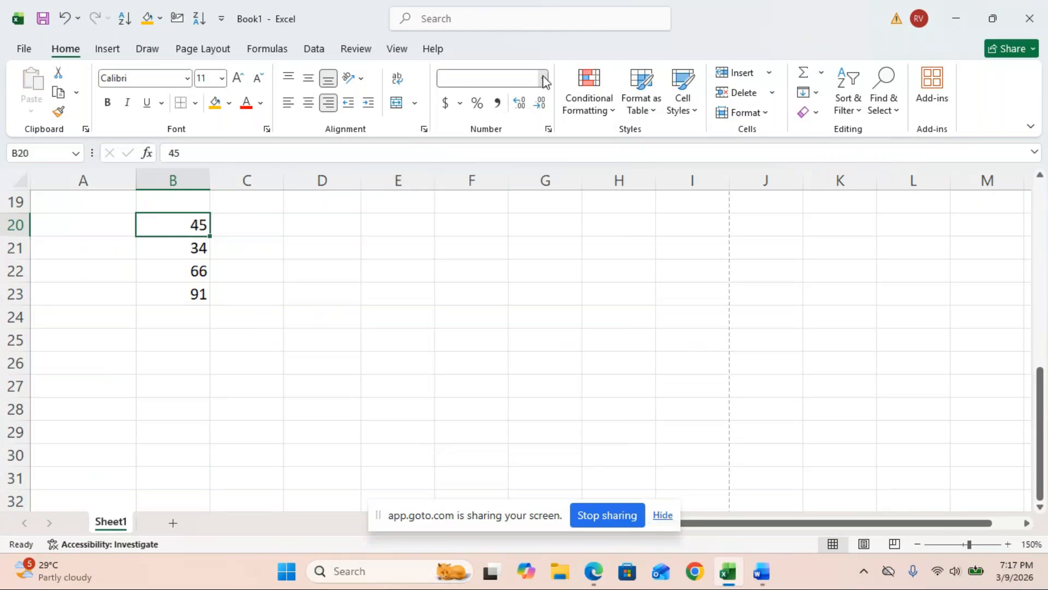
click(487, 148)
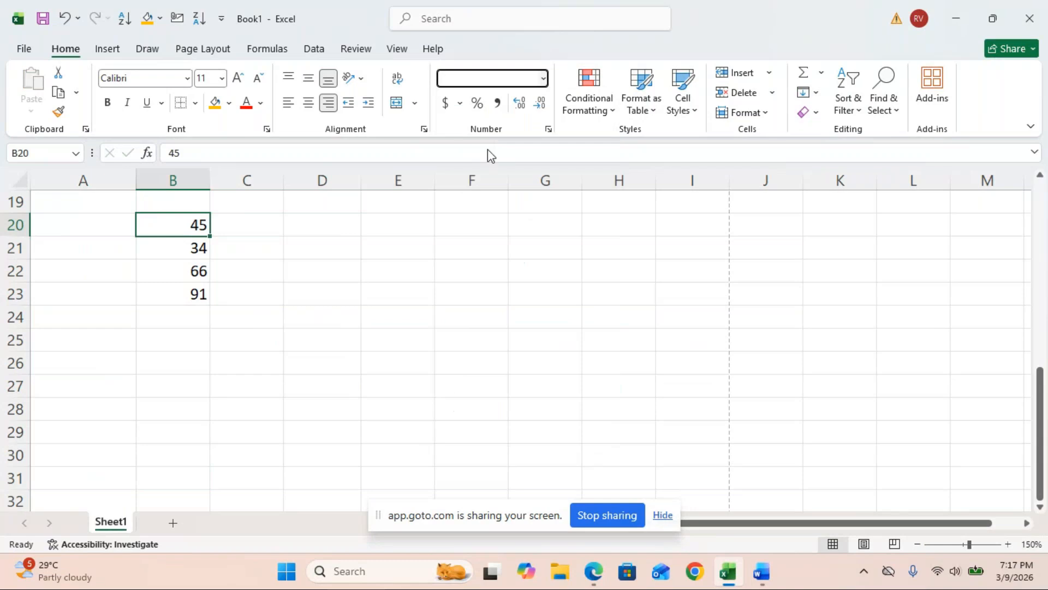
- Format cell B21 as Currency and cell B22 as Accounting
click(166, 246)
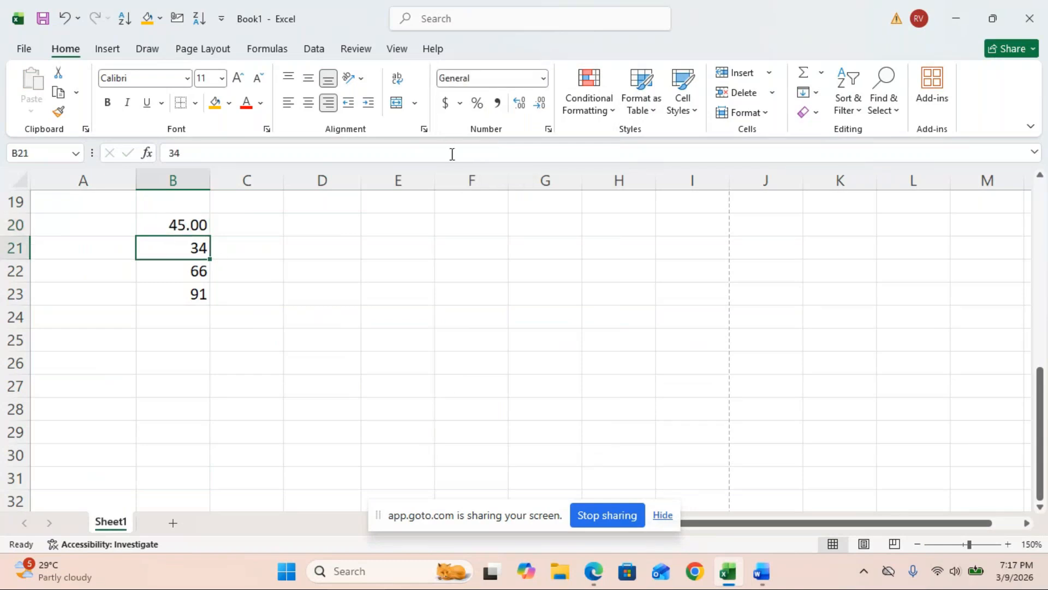
click(545, 78)
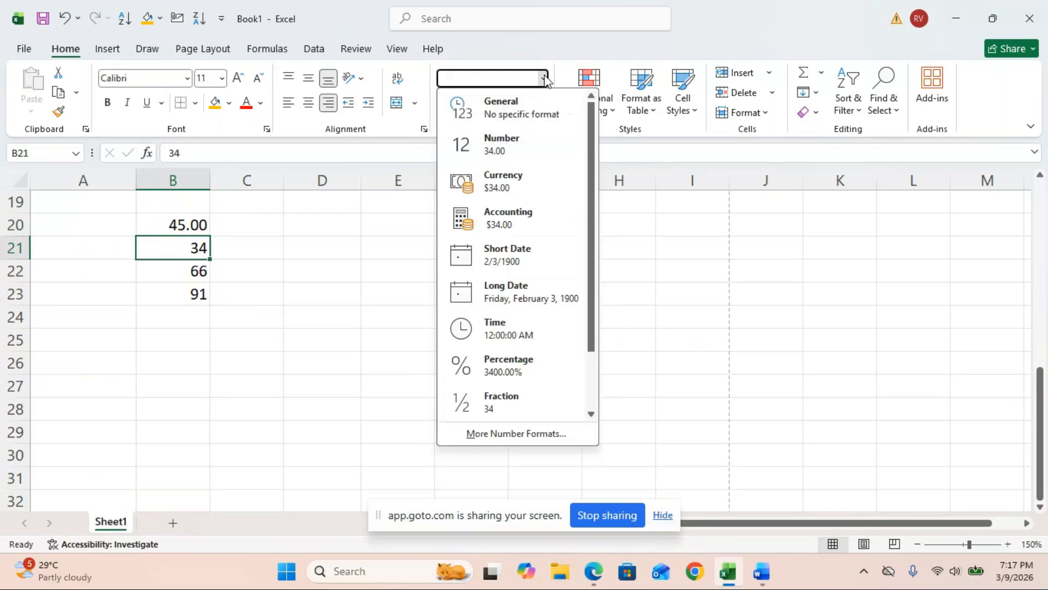
click(494, 185)
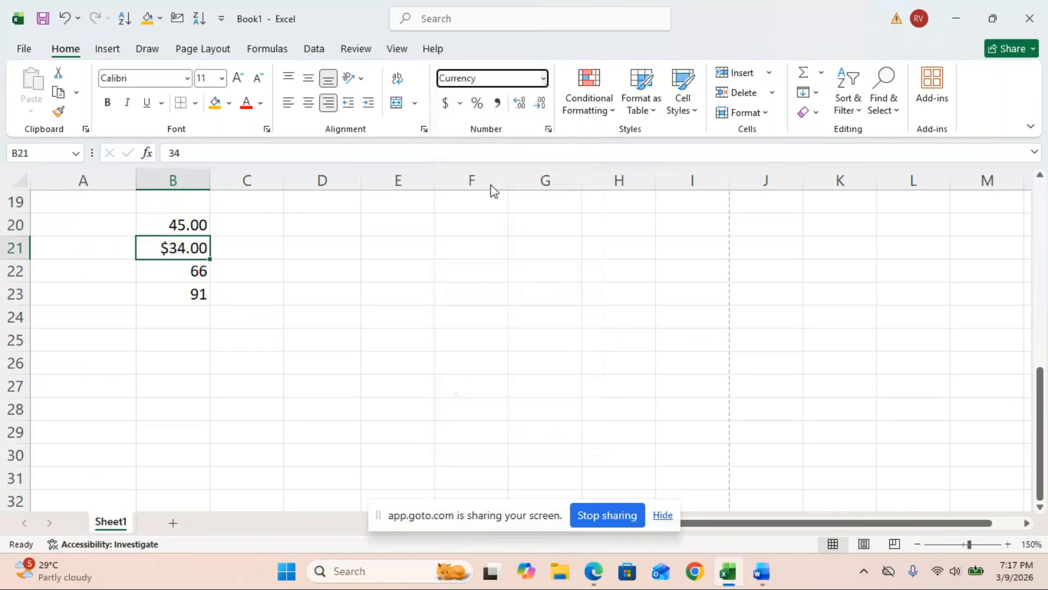
click(172, 269)
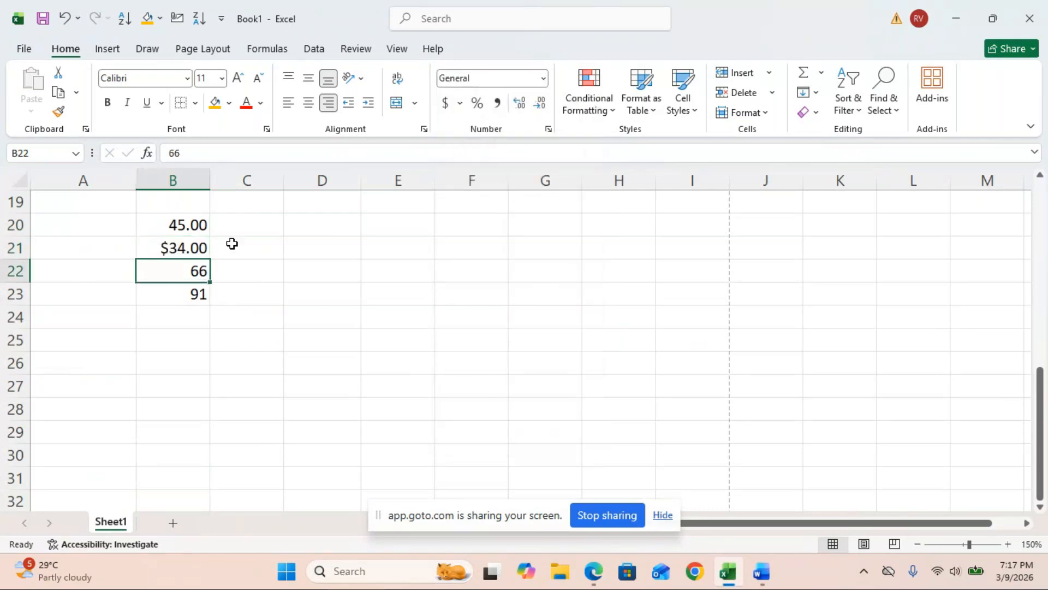
click(545, 80)
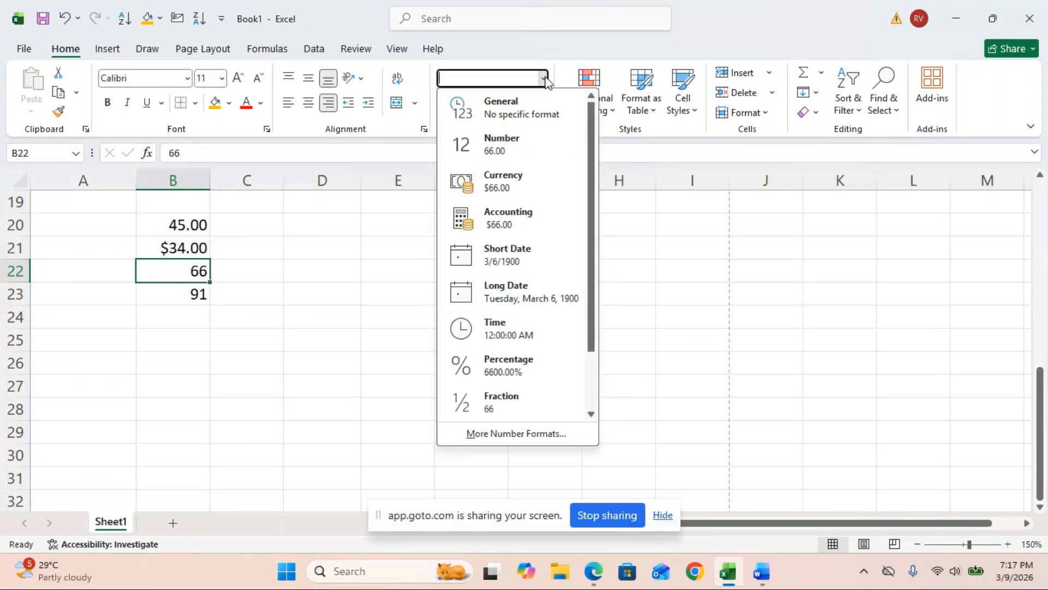
click(492, 223)
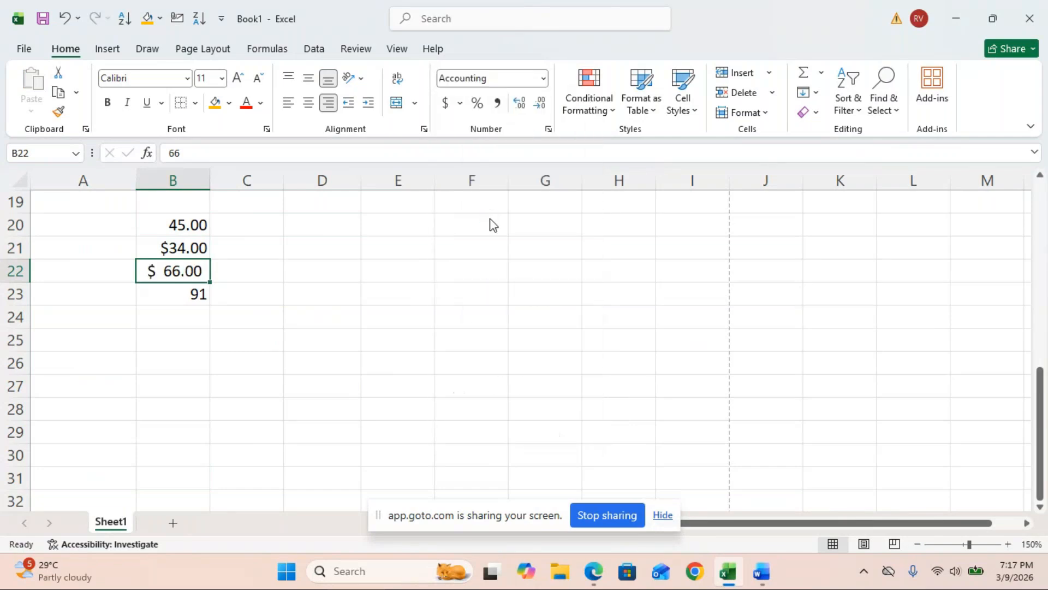
- Replace the mark in cell B23 with the date 9-Mar
click(172, 290)
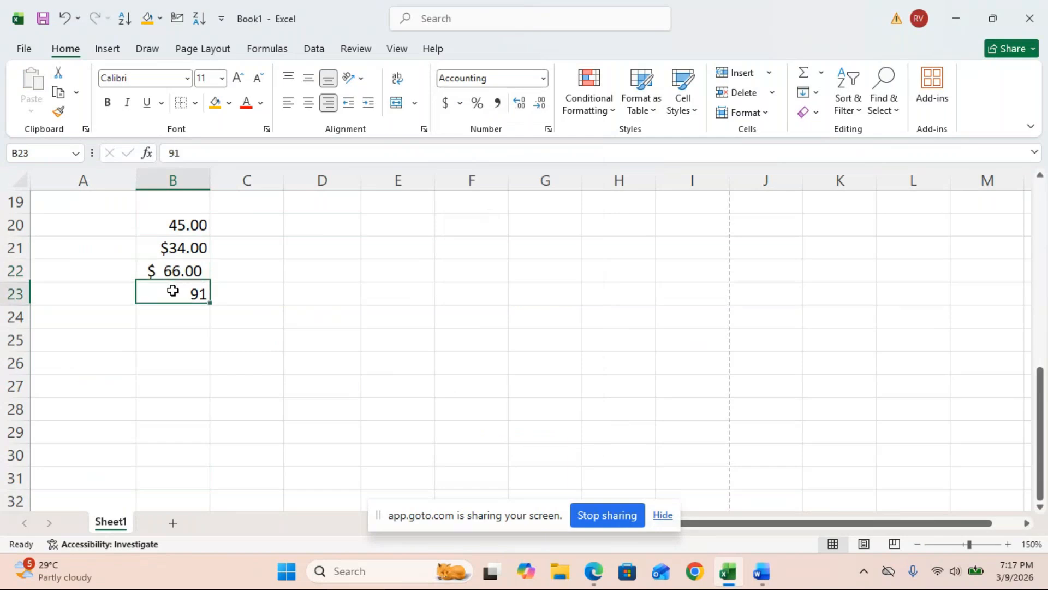
click(543, 80)
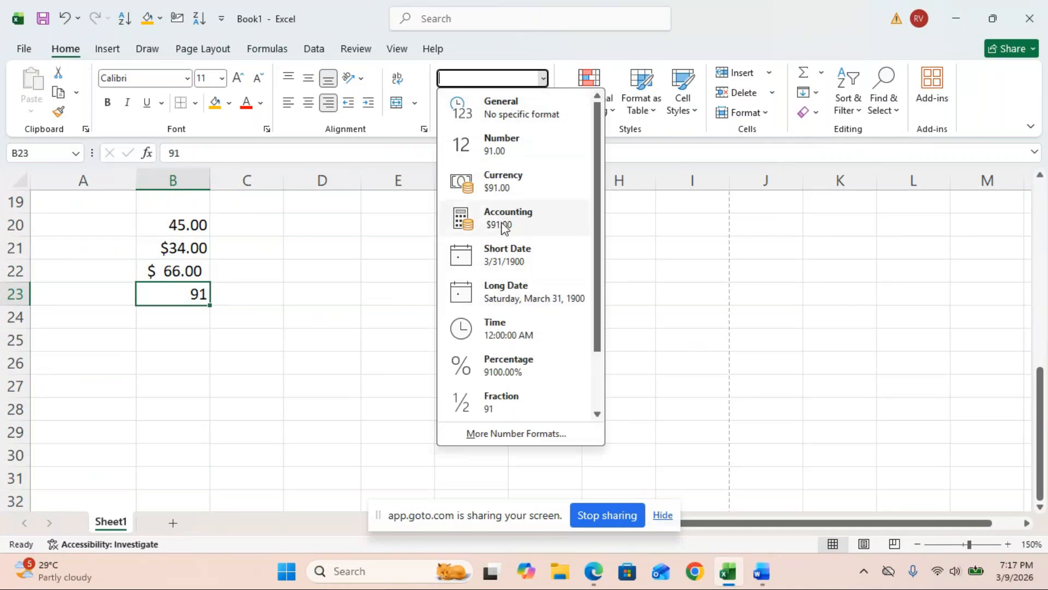
click(254, 316)
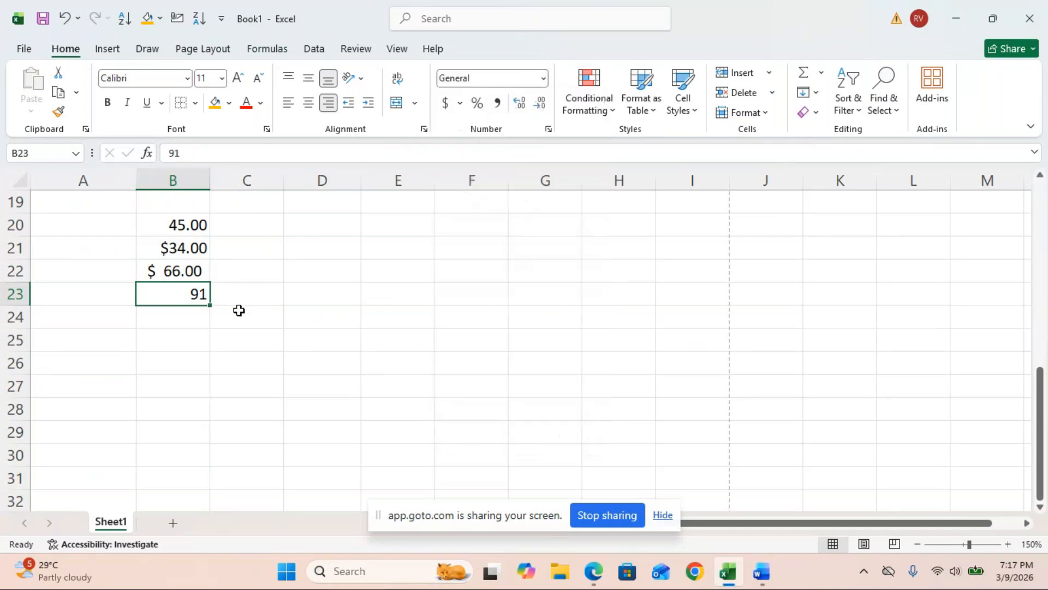
key(Delete)
text(9-)
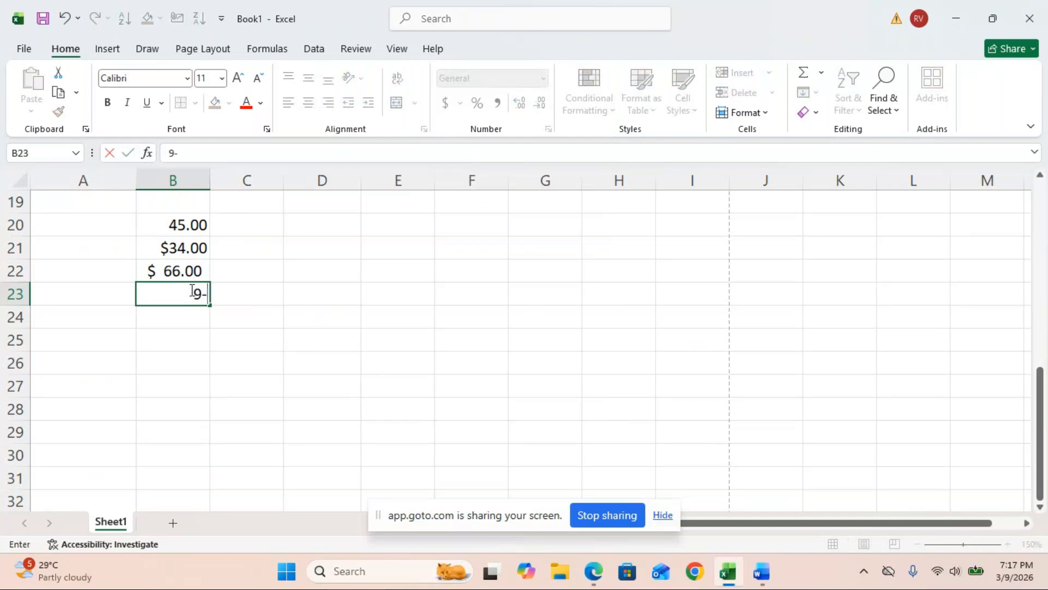
text(Mar)
click(331, 365)
- Enter the date 9-mar in cell B24
click(180, 319)
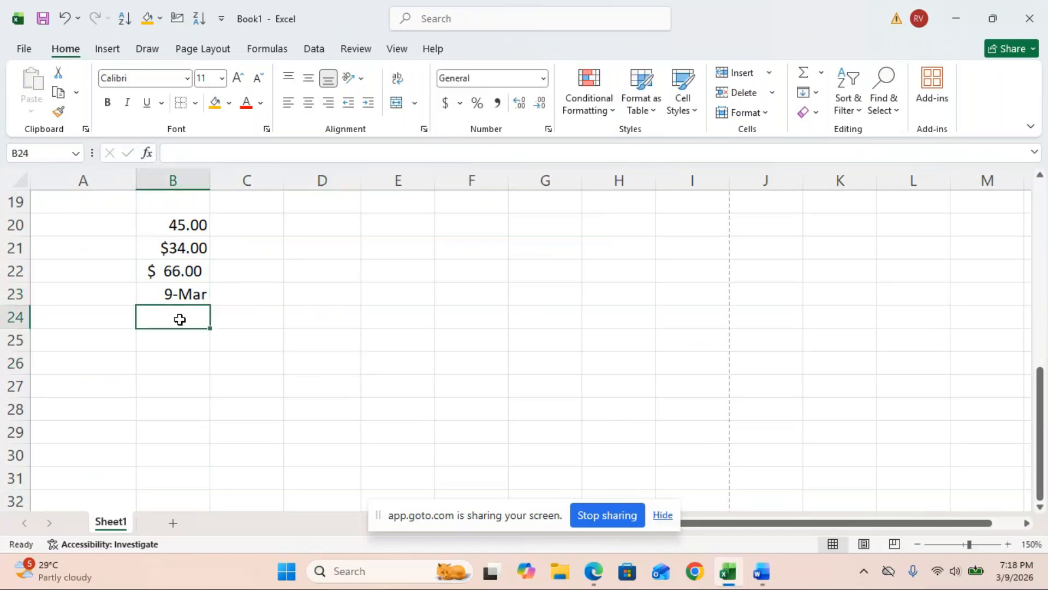
text(9-)
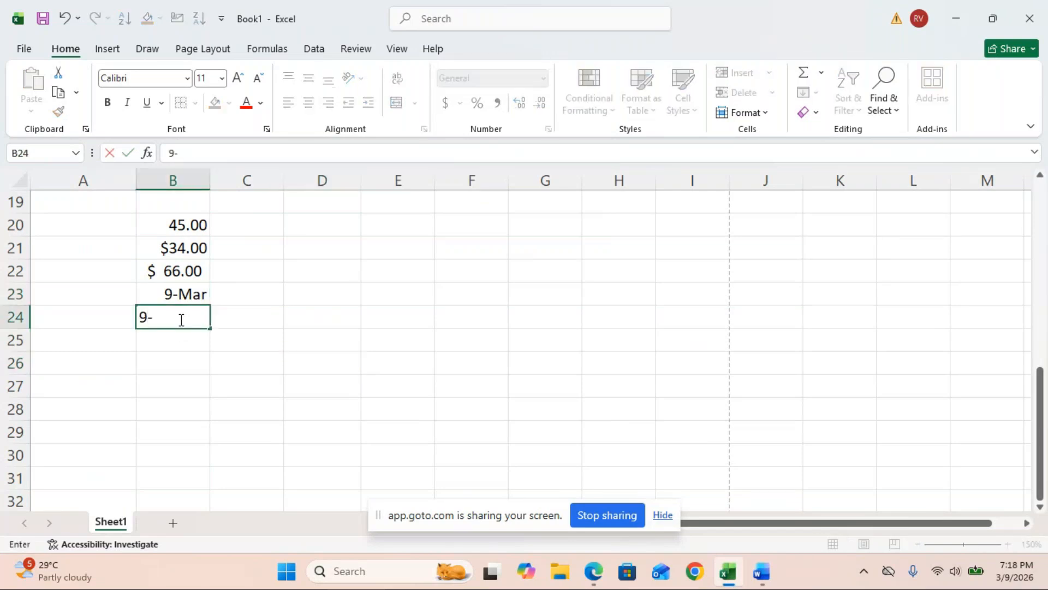
text(mar)
click(388, 344)
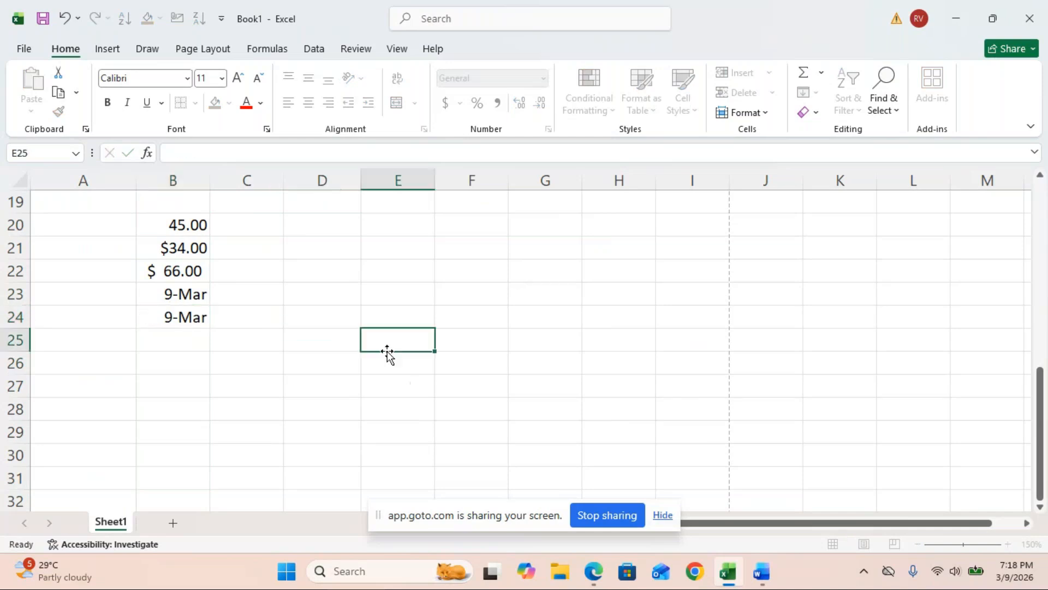
- Apply the Short Date format to the date in cell B23
click(168, 293)
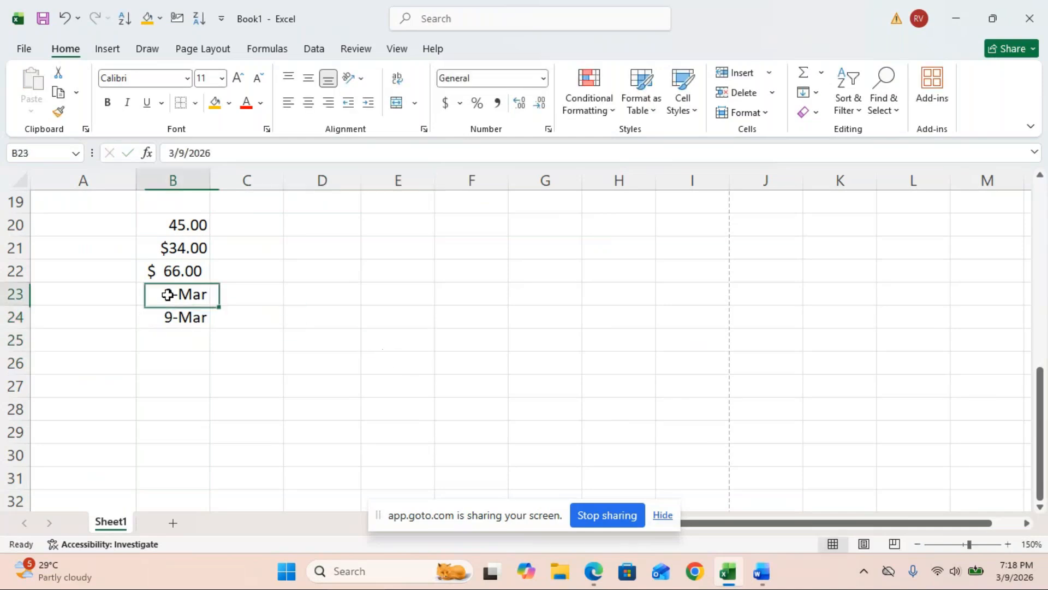
click(545, 79)
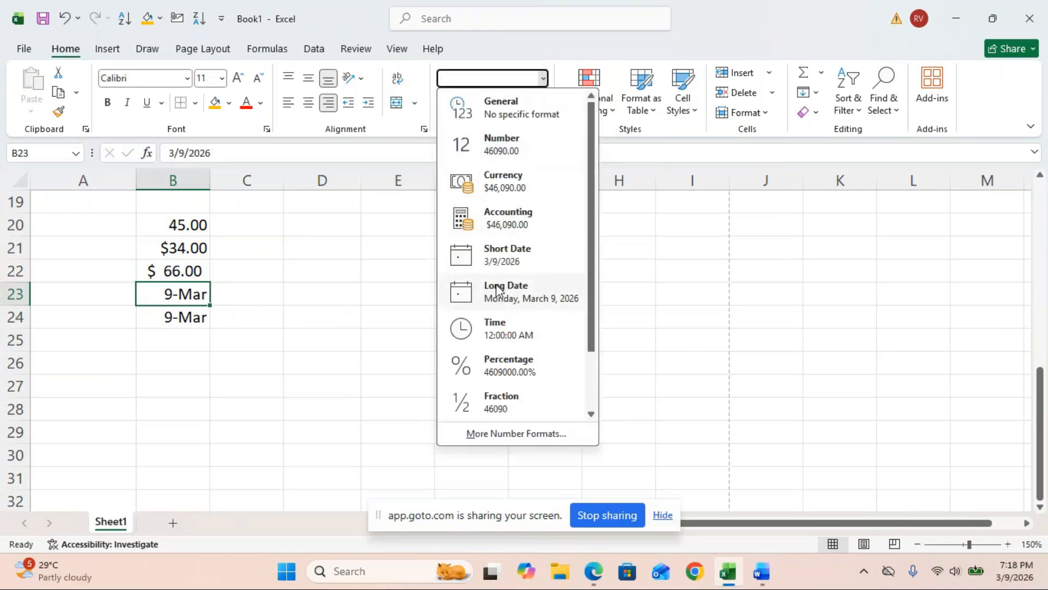
click(506, 258)
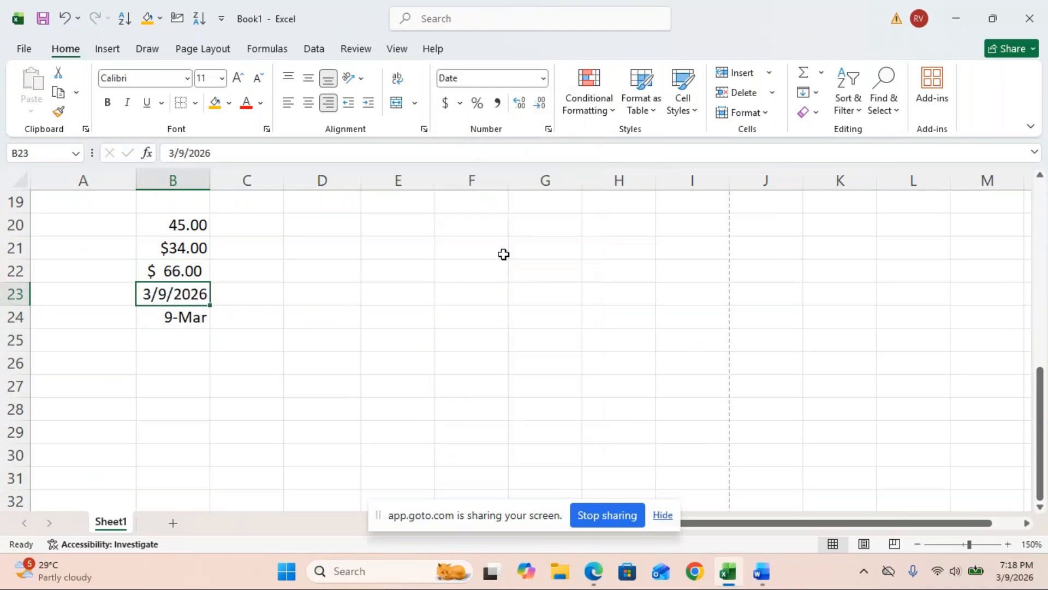
- Apply the Long Date format to the date in cell B24
click(164, 317)
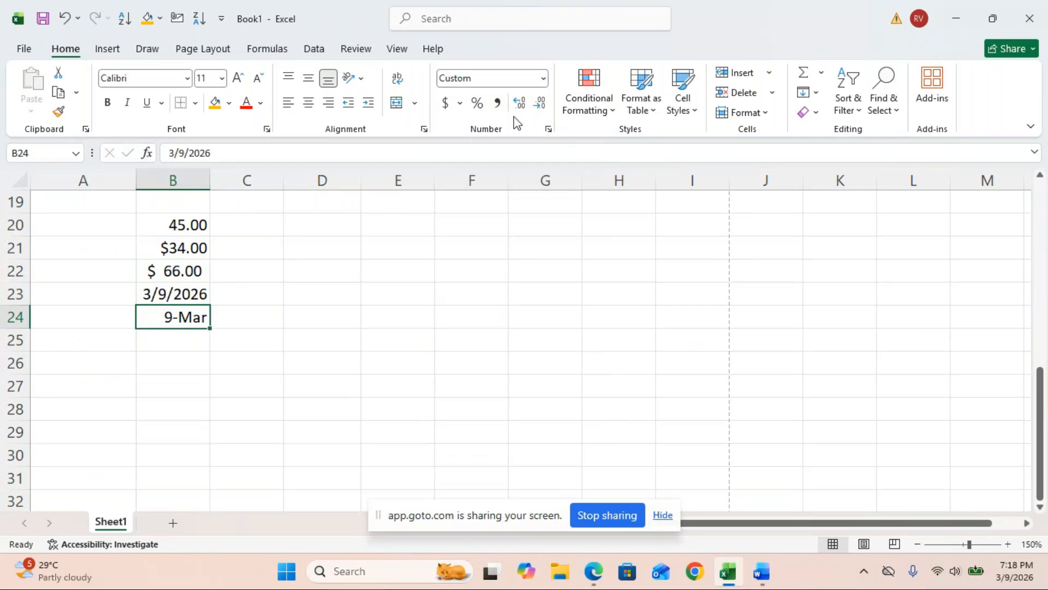
click(543, 80)
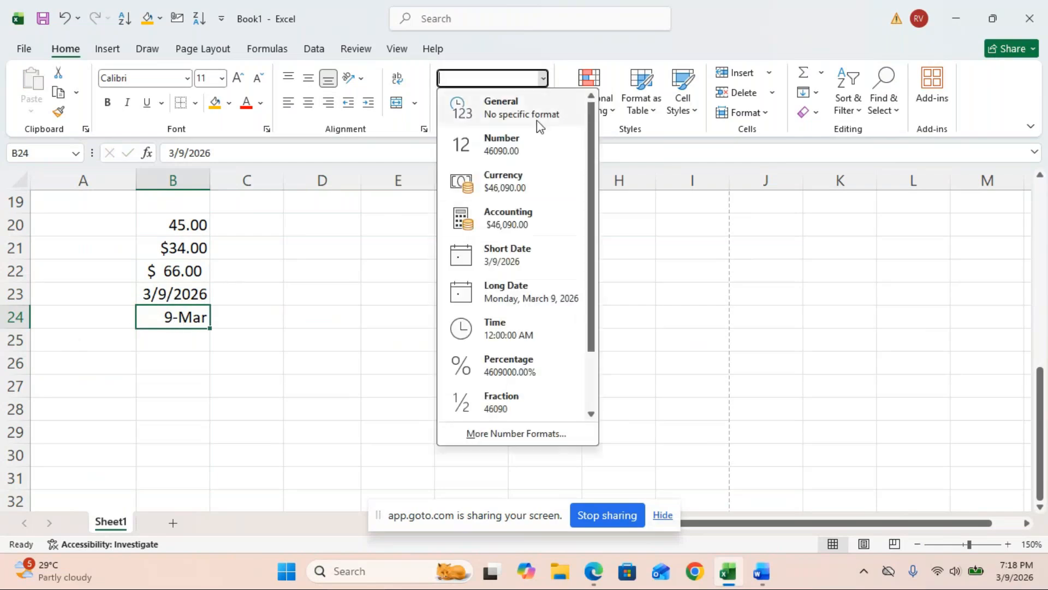
click(502, 295)
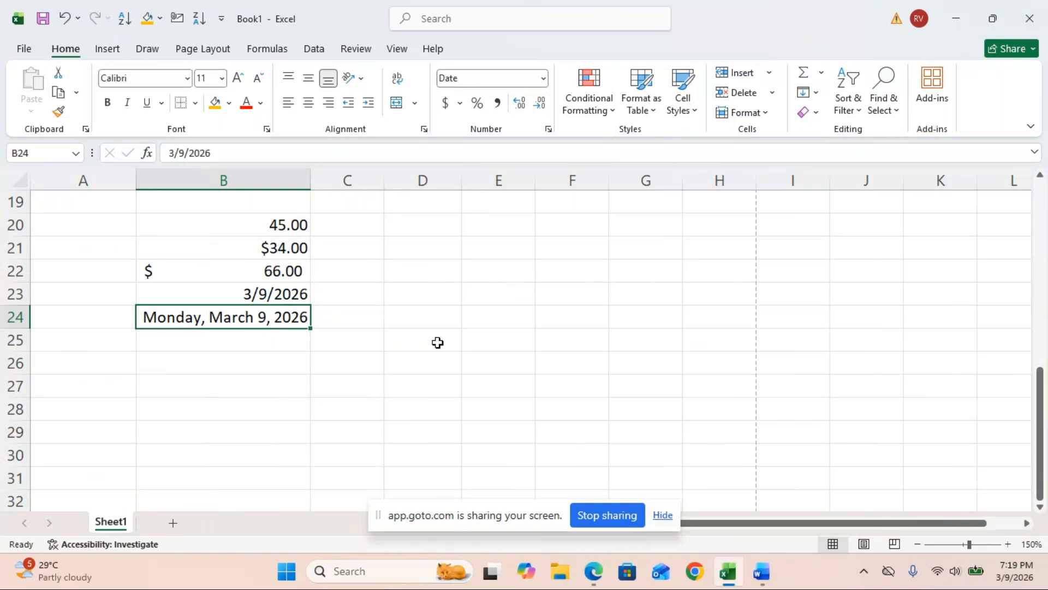
- Enter the time as 7.20 a.m in cell B25, below the long date
click(205, 341)
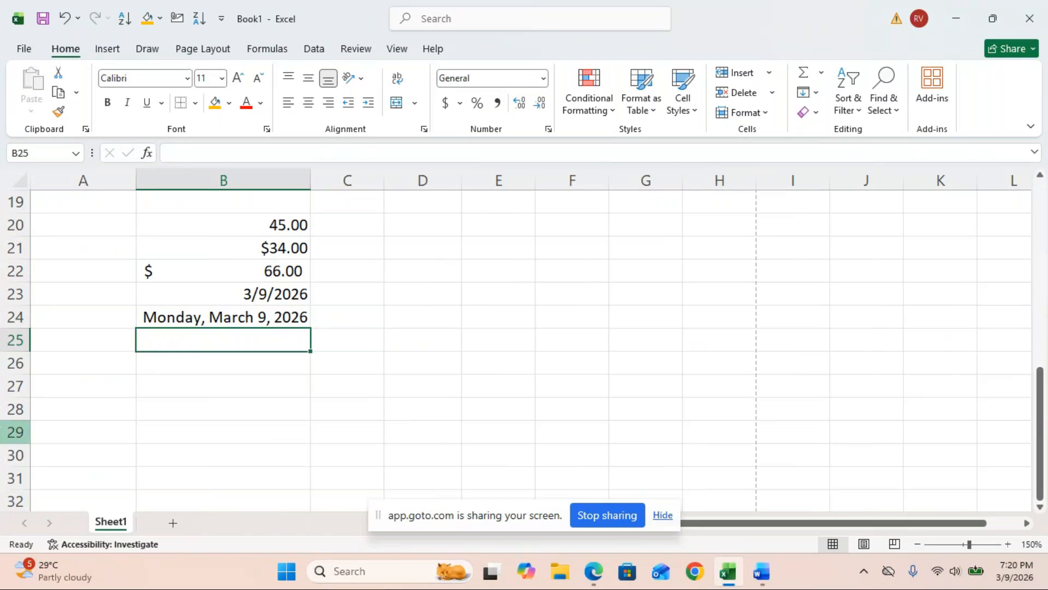
click(545, 80)
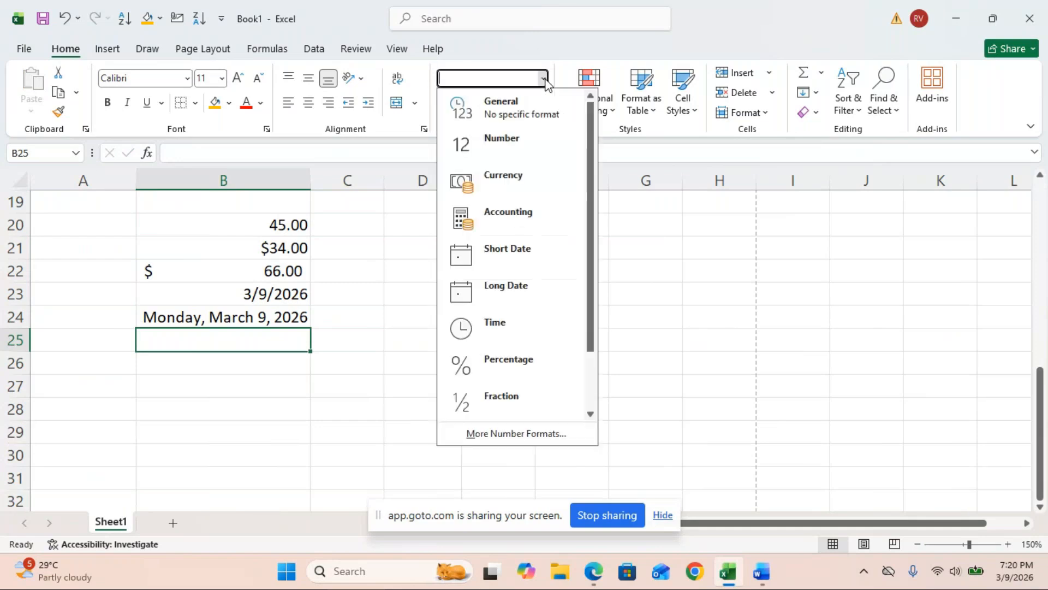
click(381, 379)
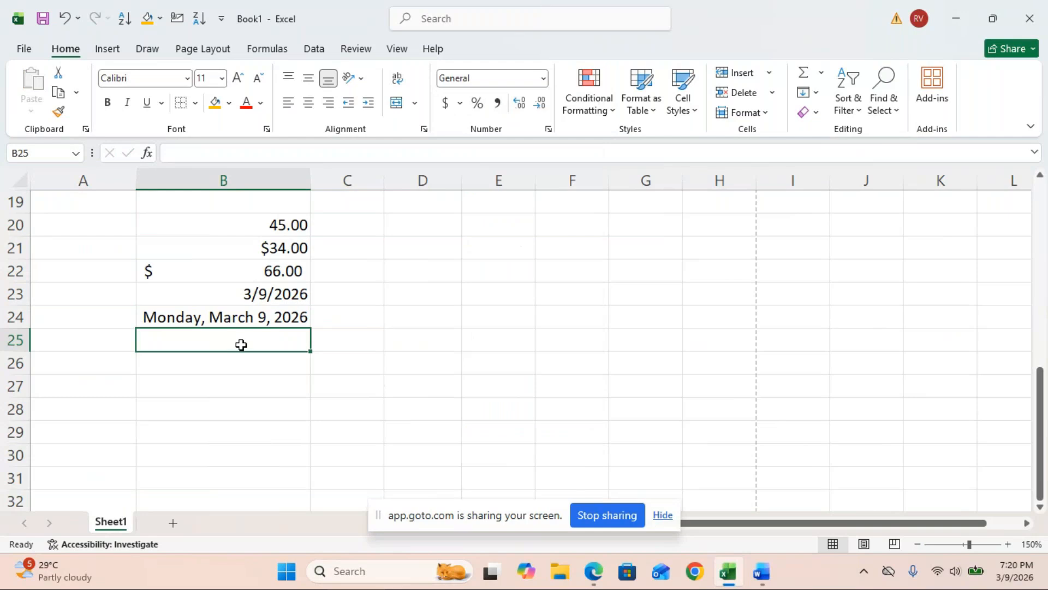
text(7.20)
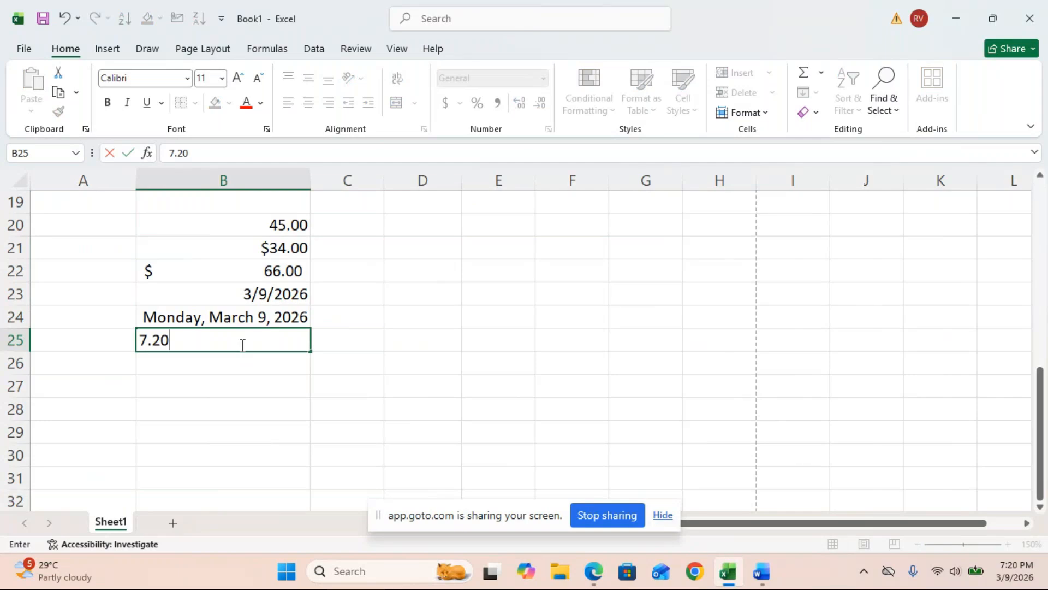
text( a.)
text(m)
click(366, 342)
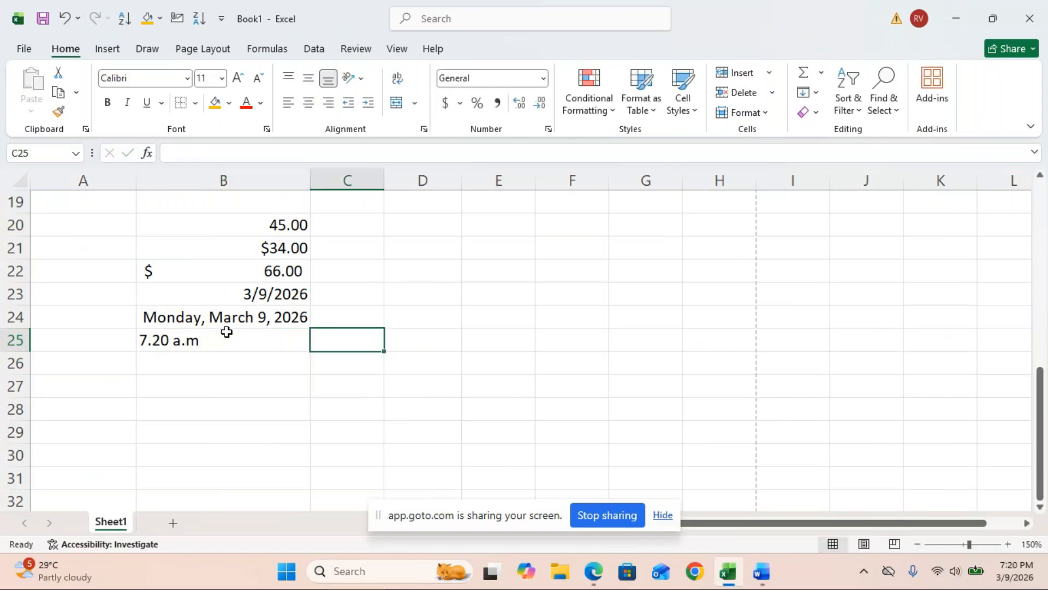
- Replace the entry in cell B25 with 7:20 and apply the Time format to it
click(204, 344)
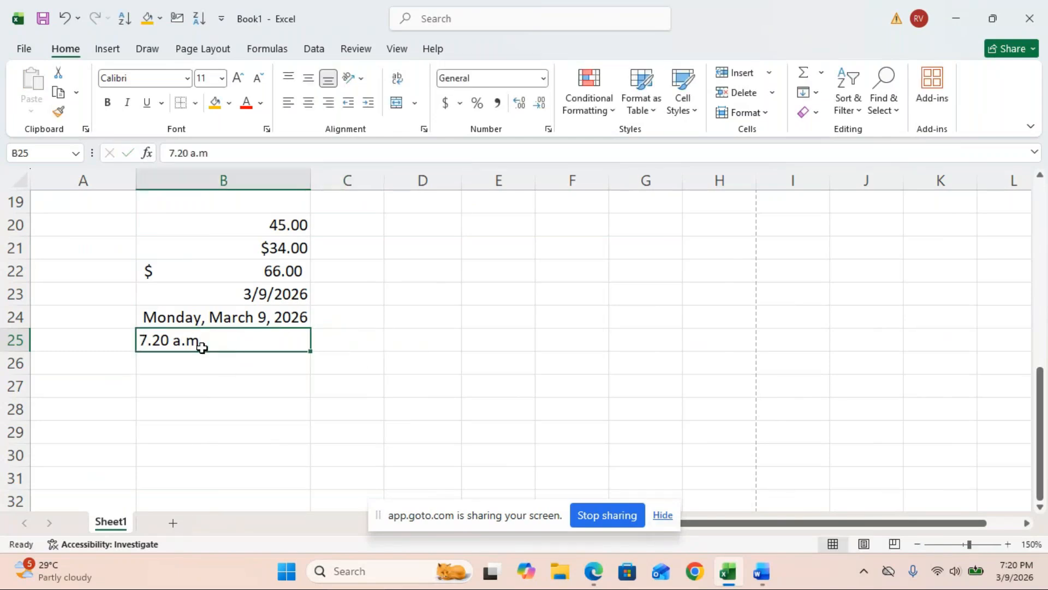
key(BackSpace)
text(7)
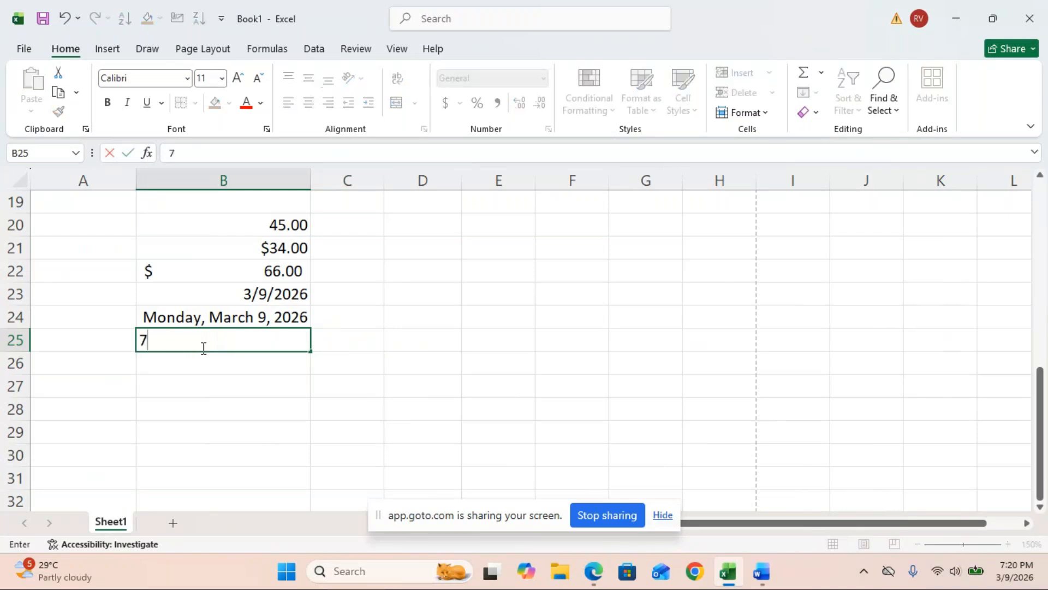
text(:20)
click(468, 385)
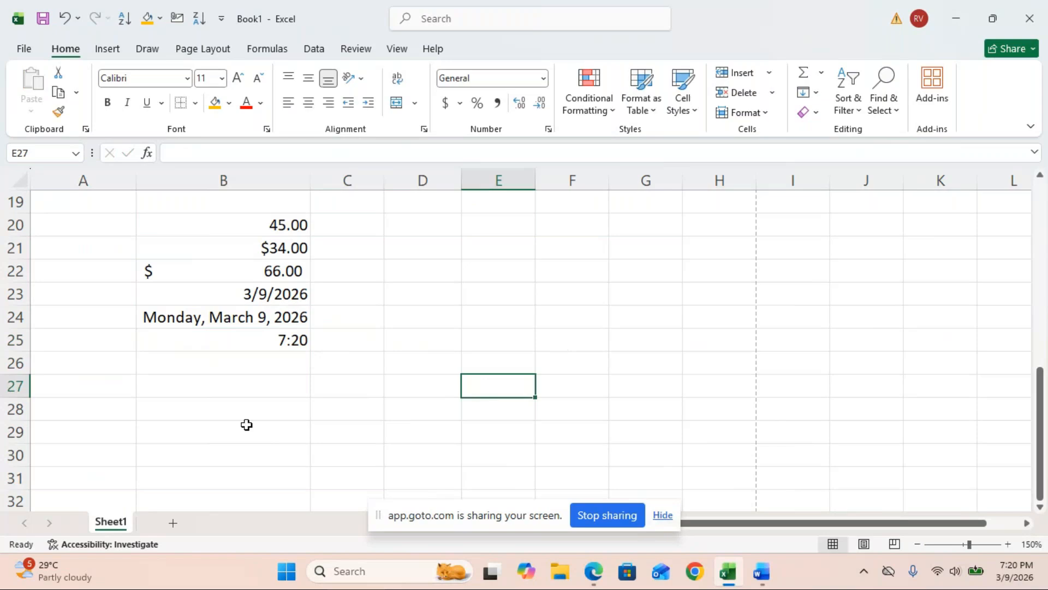
click(255, 340)
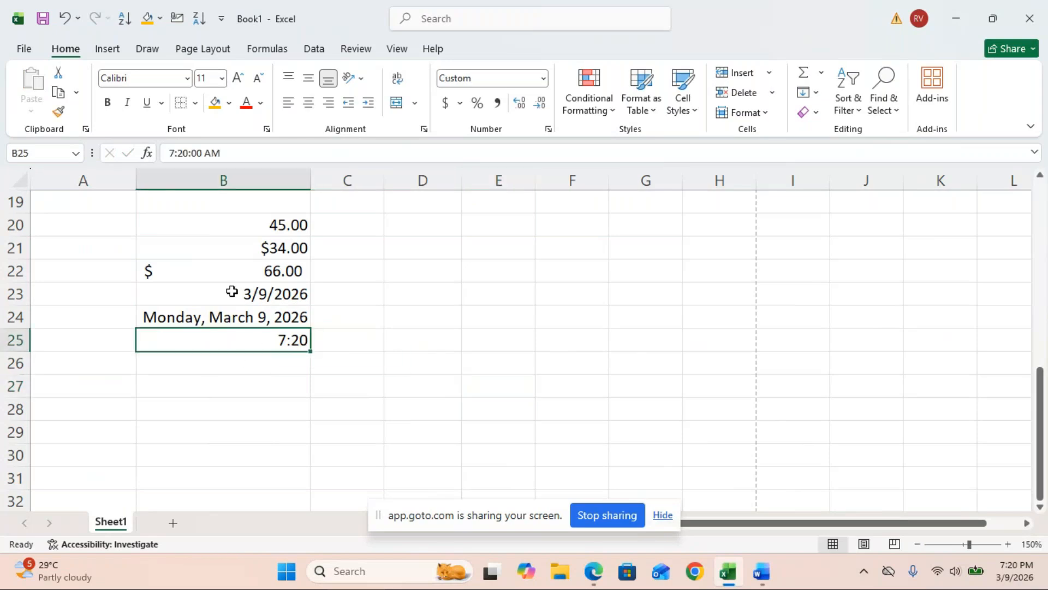
click(543, 79)
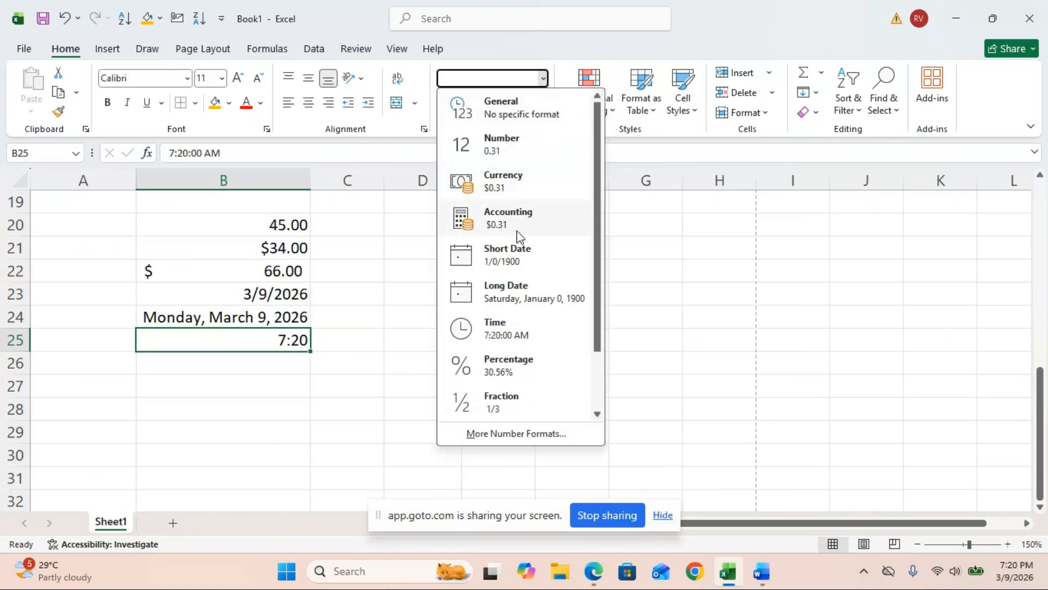
click(504, 324)
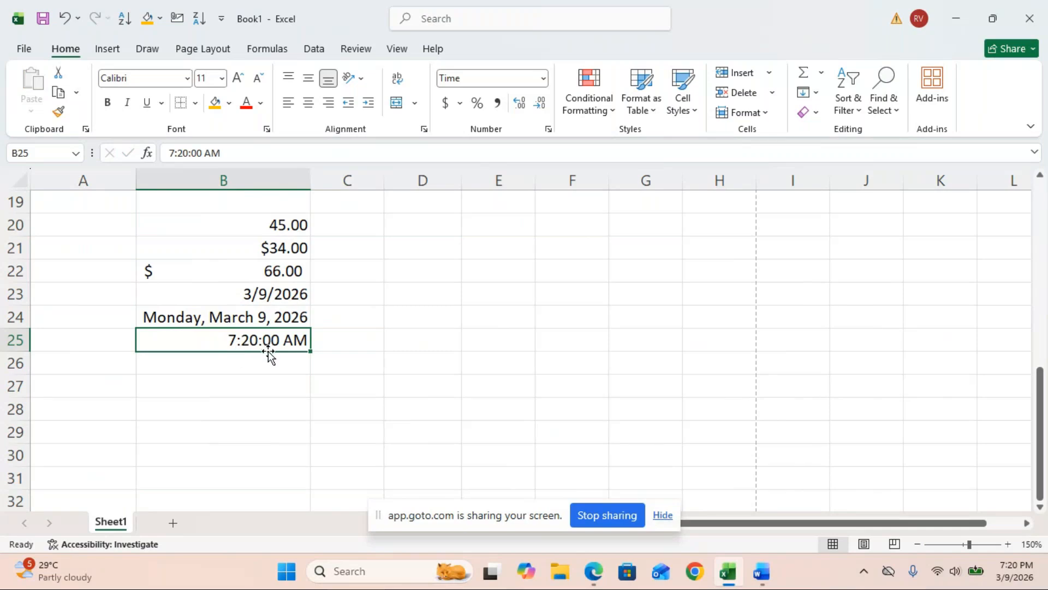
- Enter 89 in cell B26 and format it as Percentage
click(250, 364)
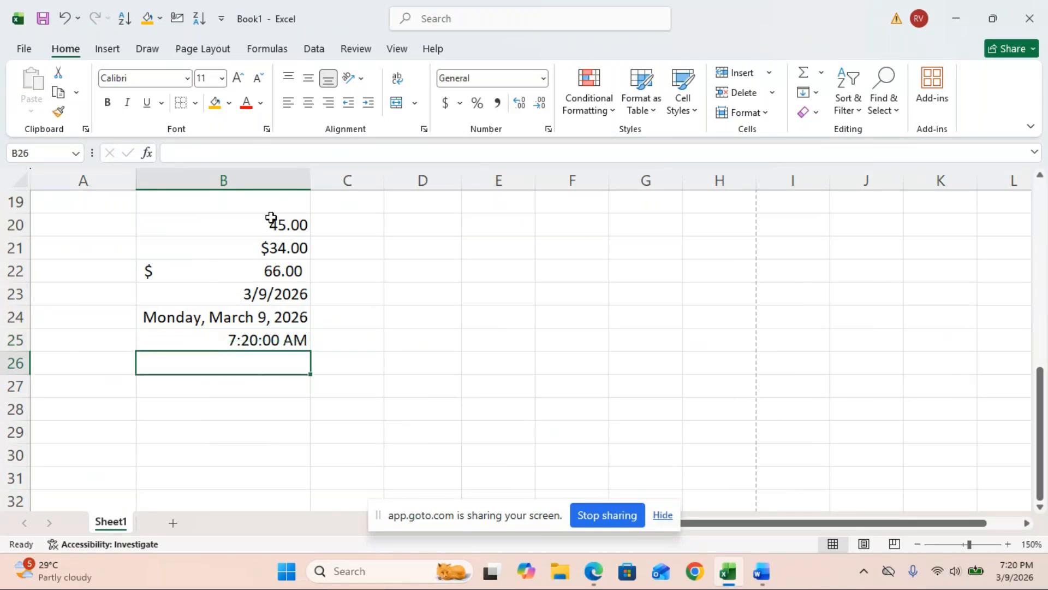
click(544, 82)
click(544, 82)
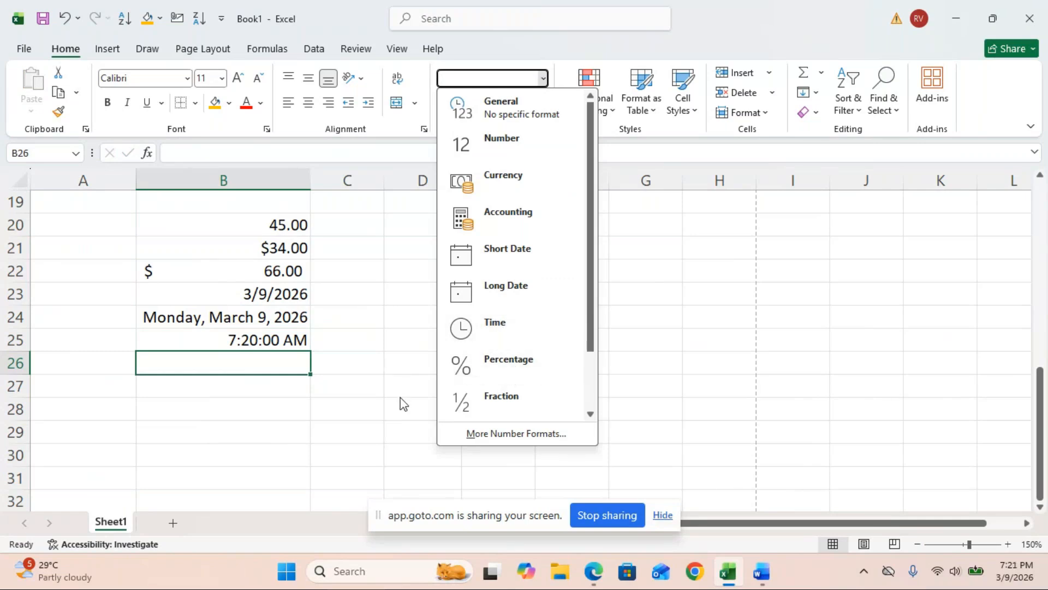
click(291, 373)
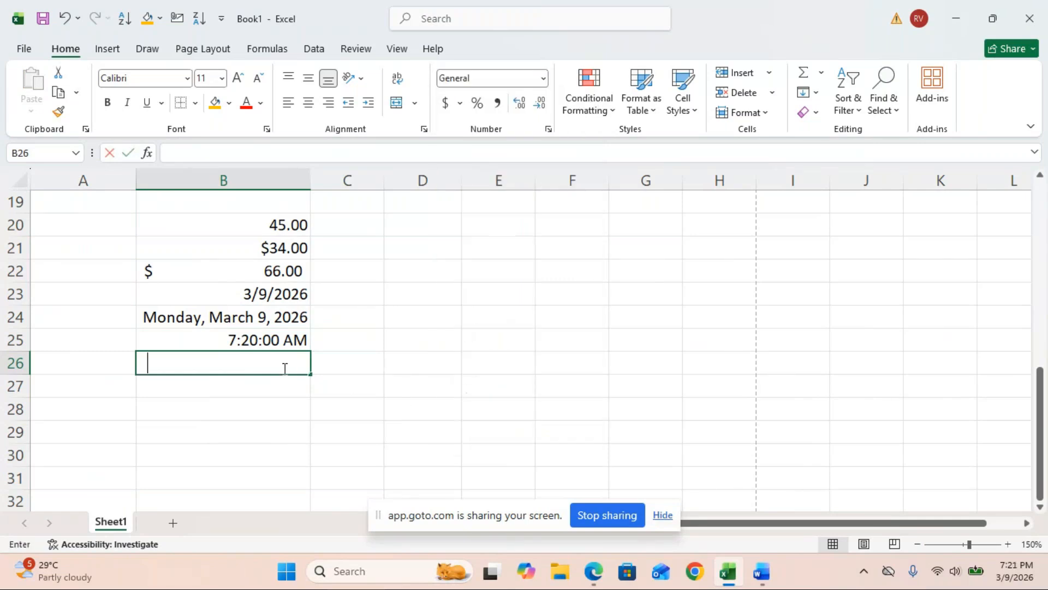
text(89)
click(365, 346)
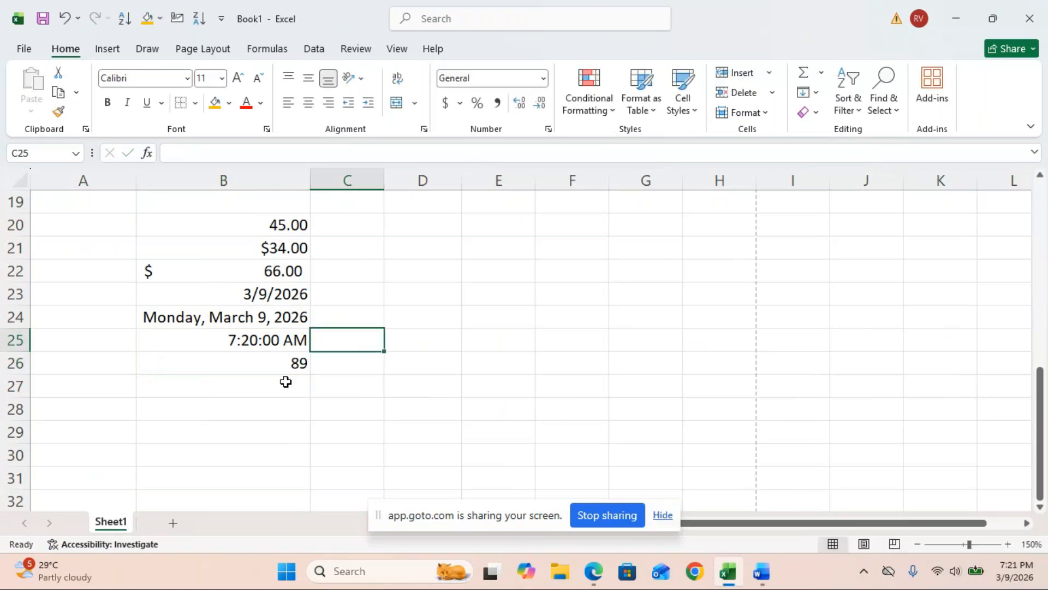
click(274, 366)
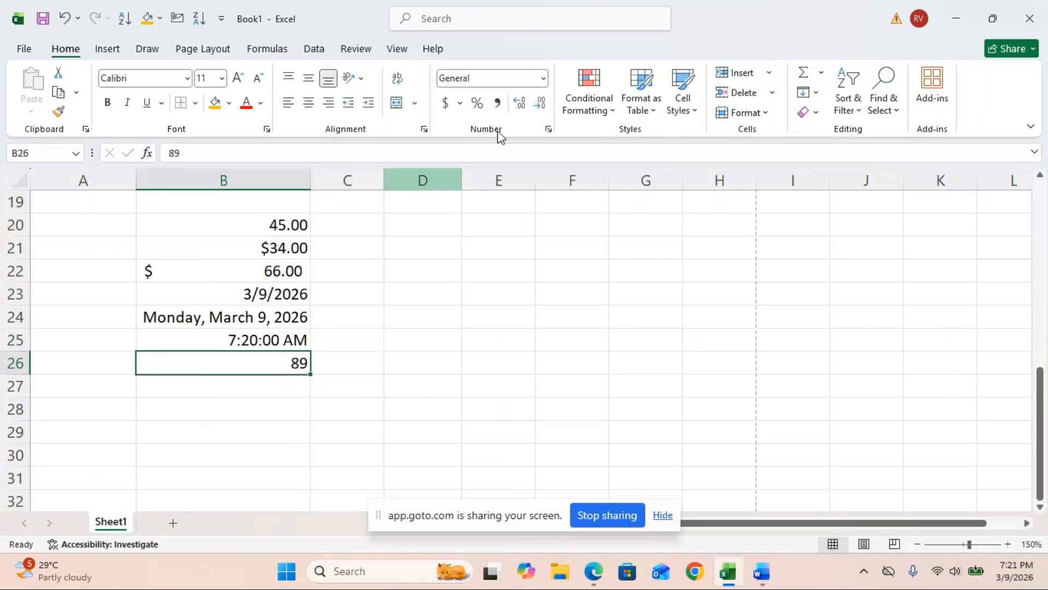
click(545, 80)
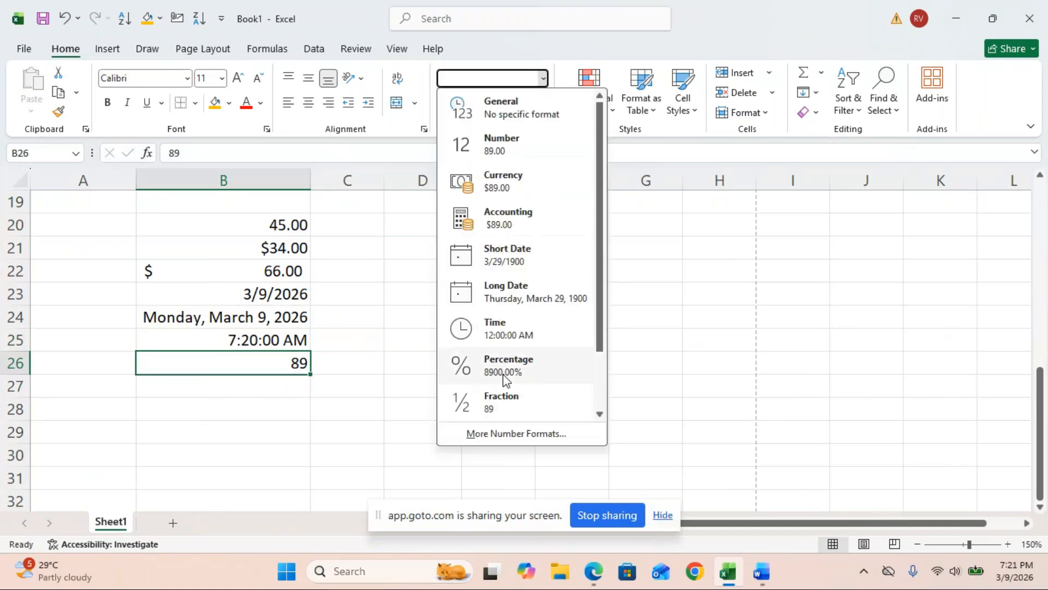
click(503, 369)
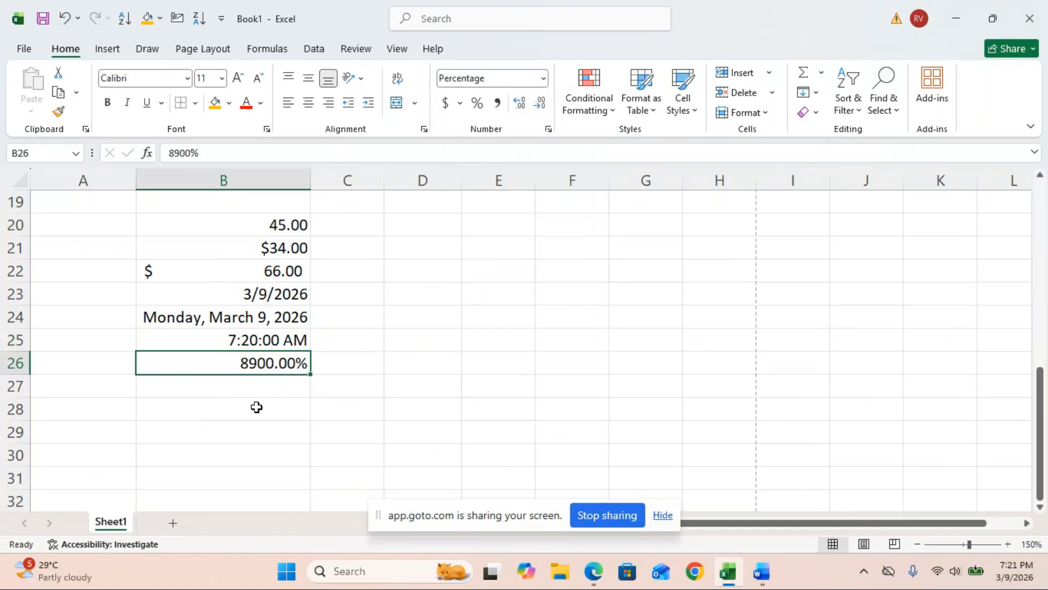
- Enter 78 in cell B27 and apply the Fraction format to it
click(260, 385)
click(544, 79)
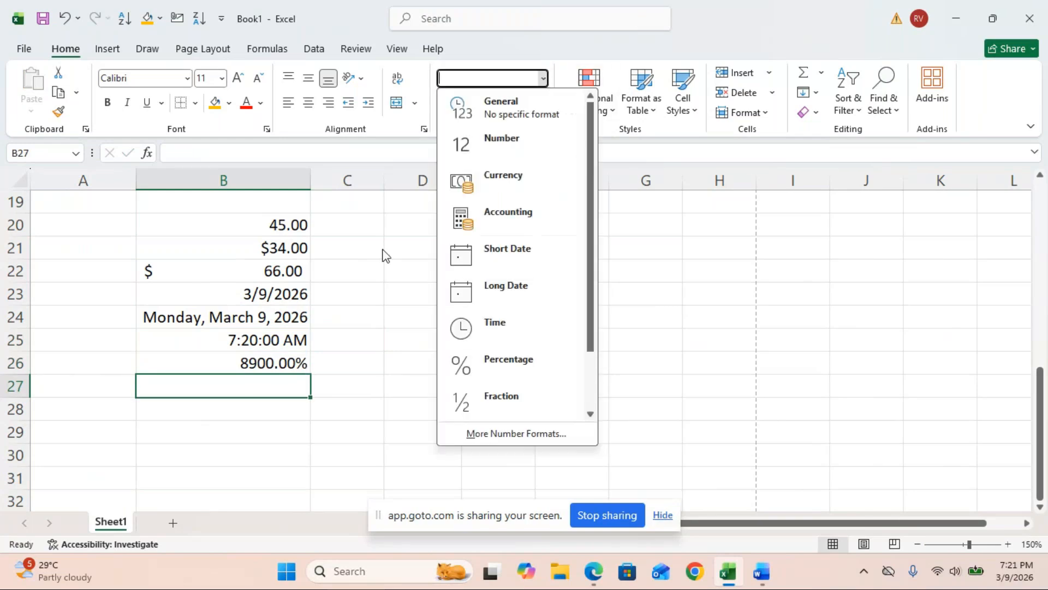
click(294, 423)
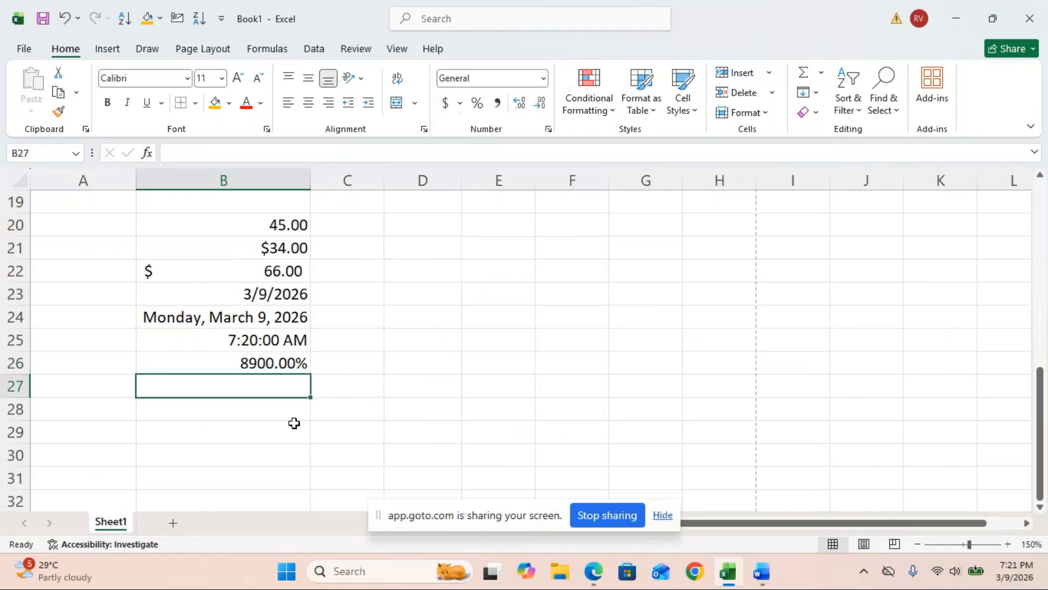
text(78)
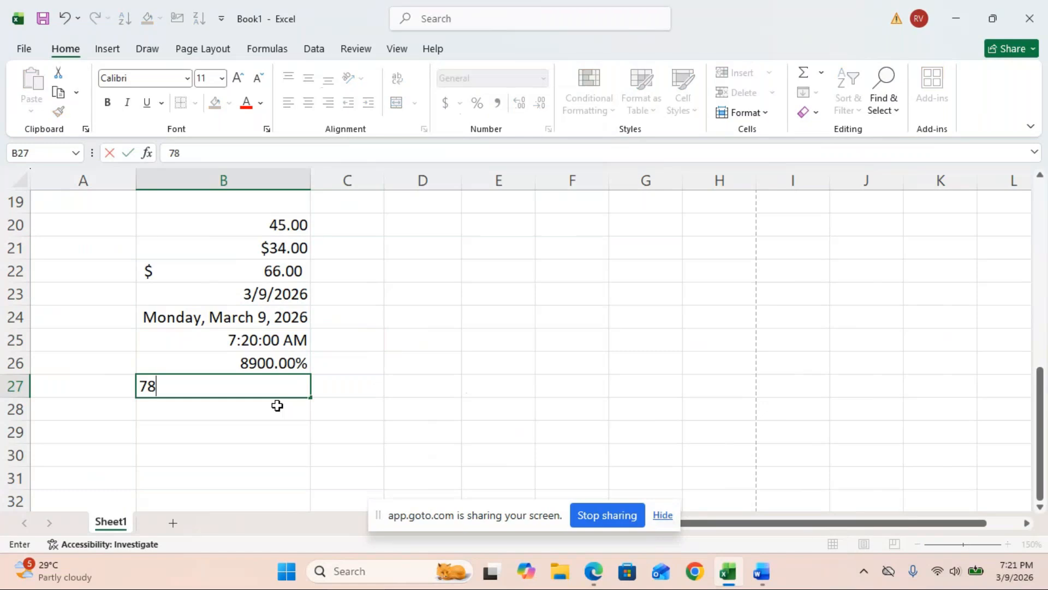
click(376, 395)
click(290, 386)
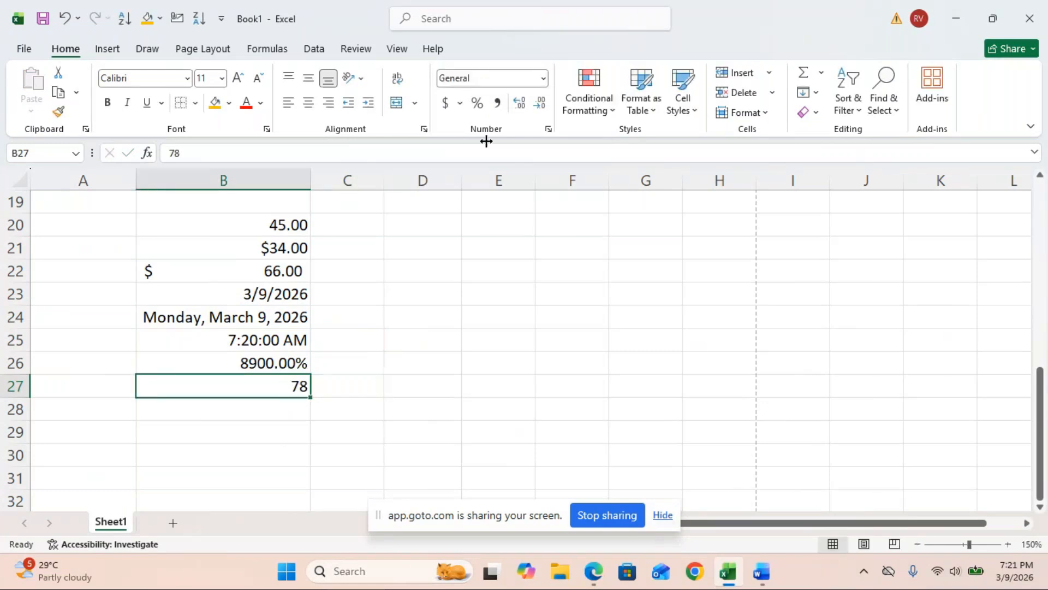
click(543, 78)
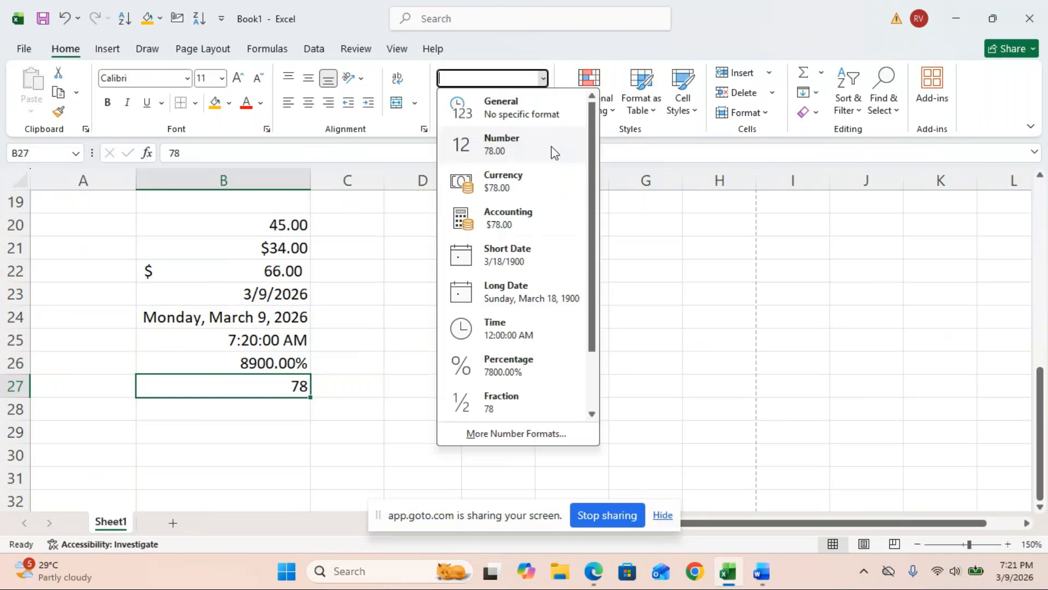
click(508, 398)
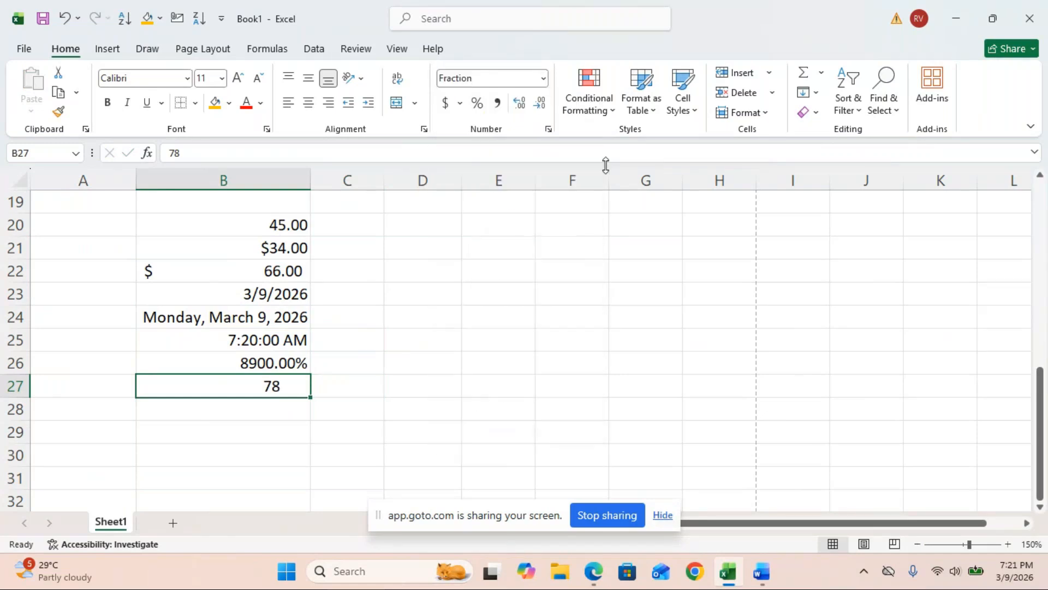
- Enter the sample value 45 in cell D20
click(421, 223)
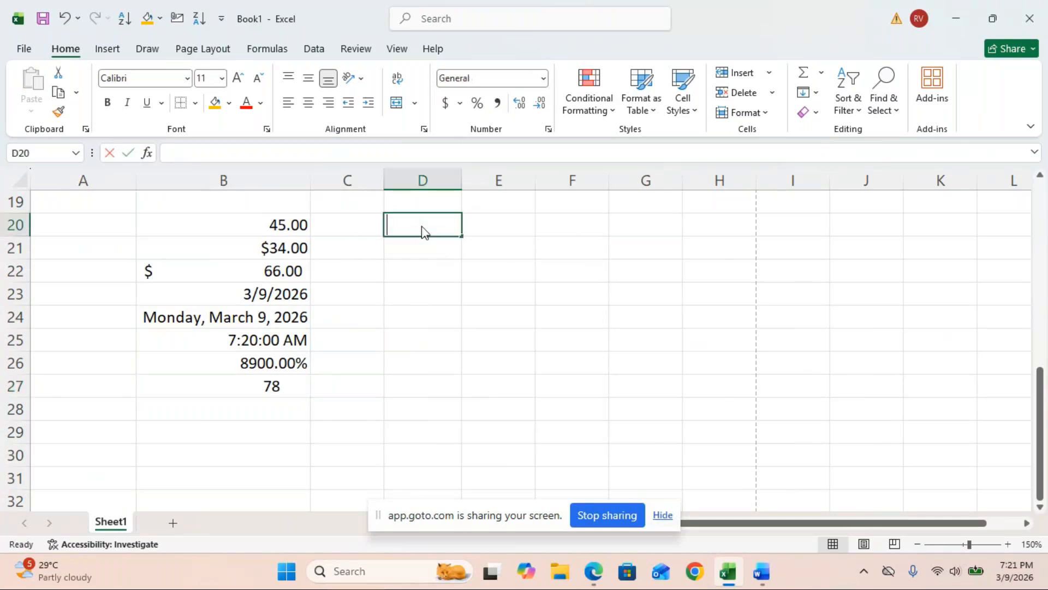
text(45)
key(Return)
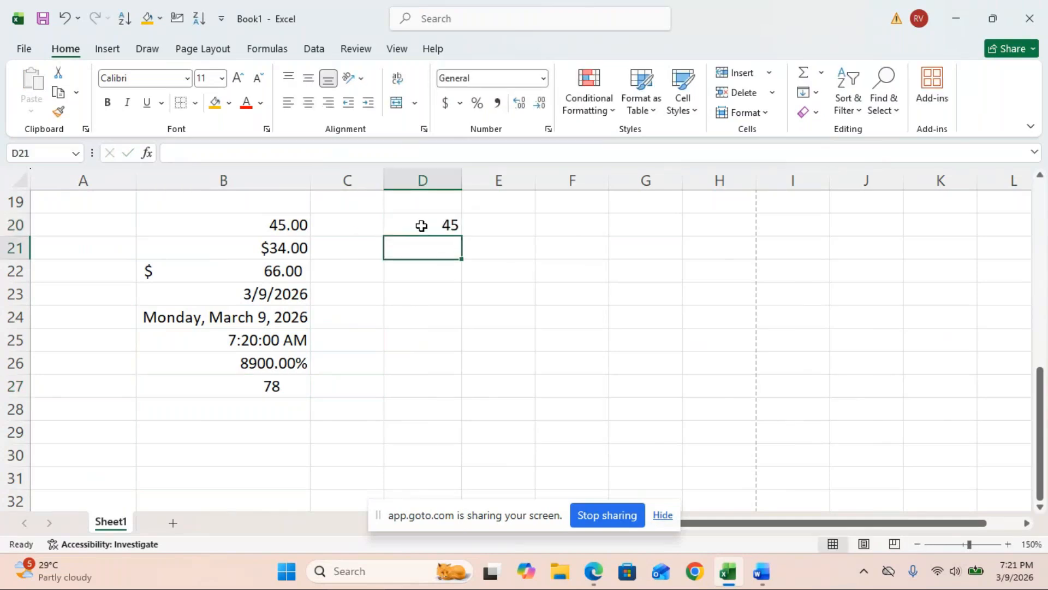
- Format cell D20 as Currency with the ₹ Telugu symbol and two decimal places
click(416, 219)
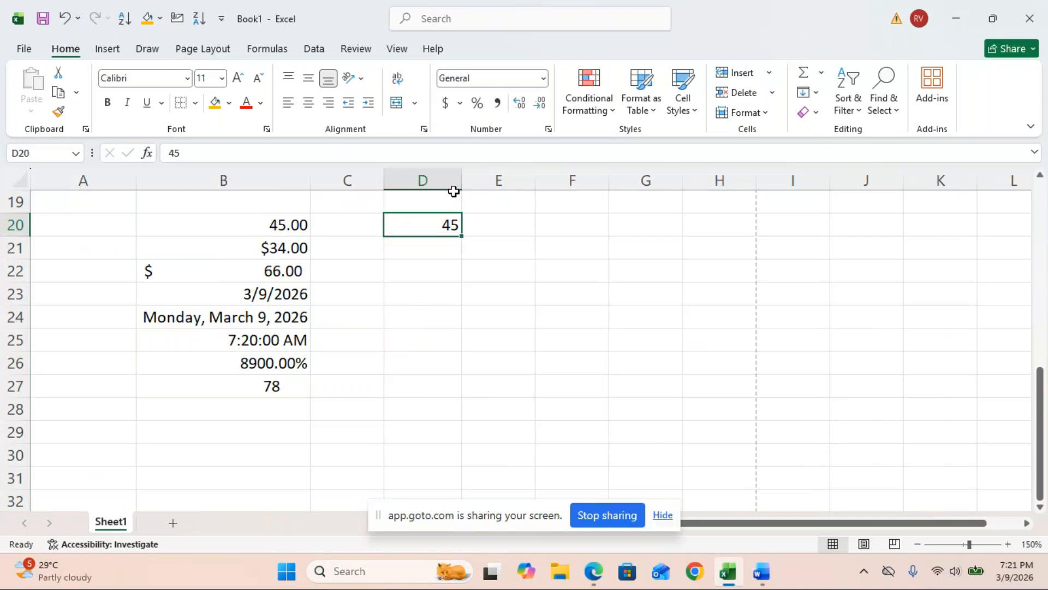
click(545, 78)
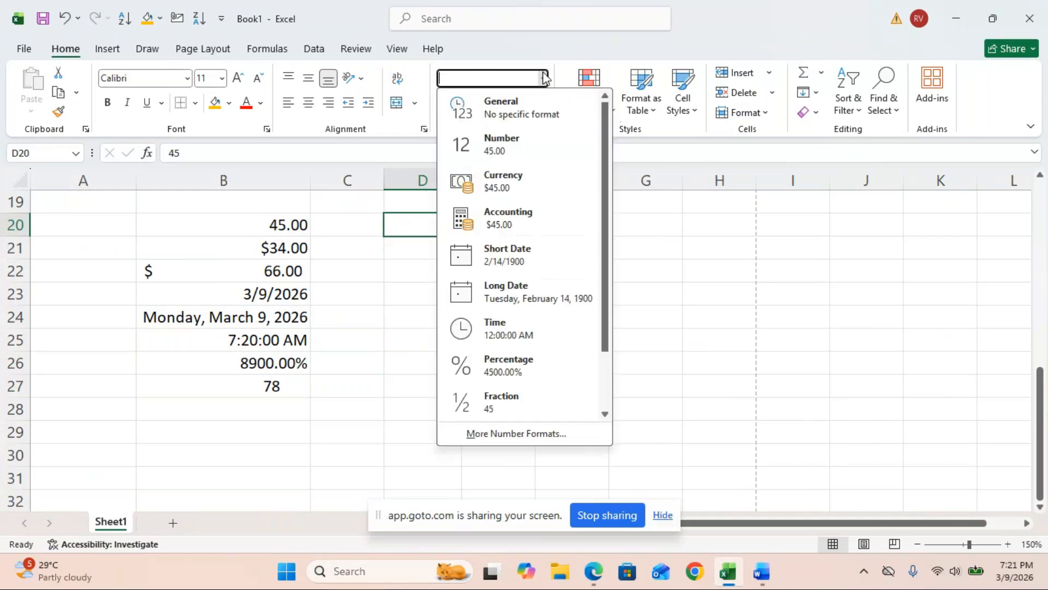
click(527, 434)
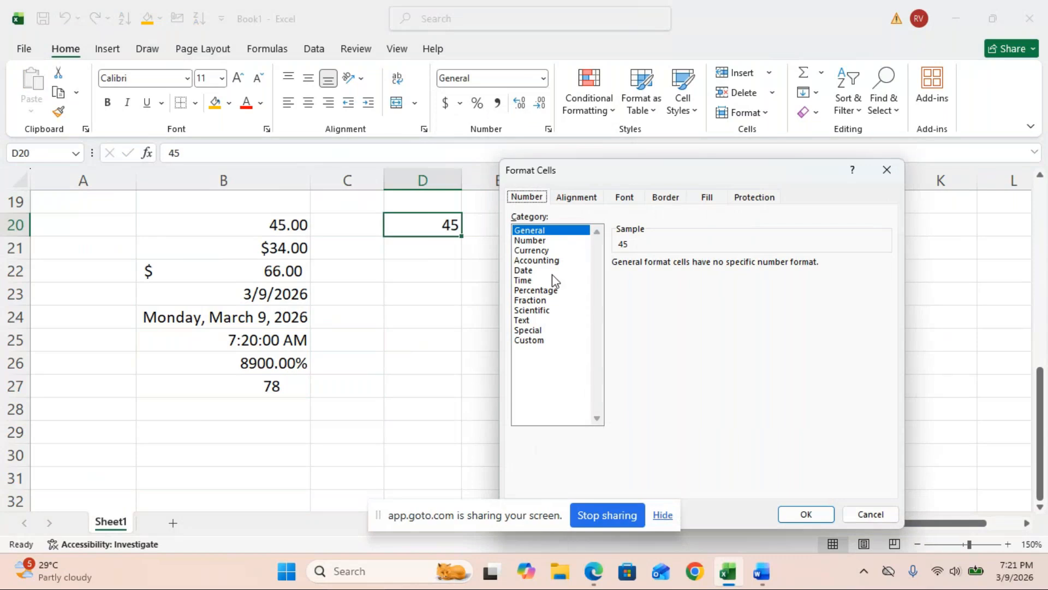
click(543, 252)
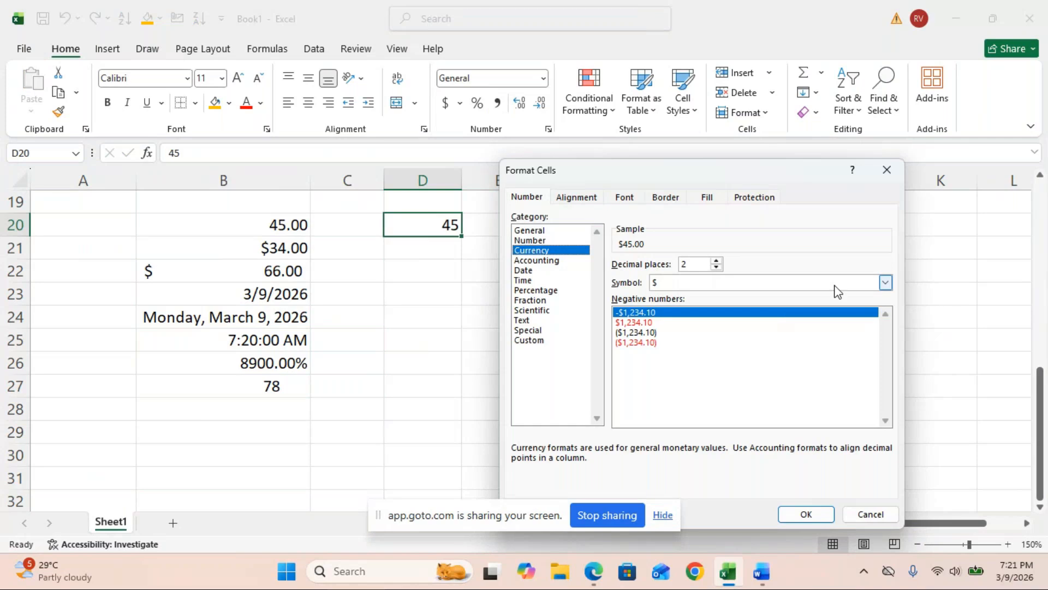
click(887, 283)
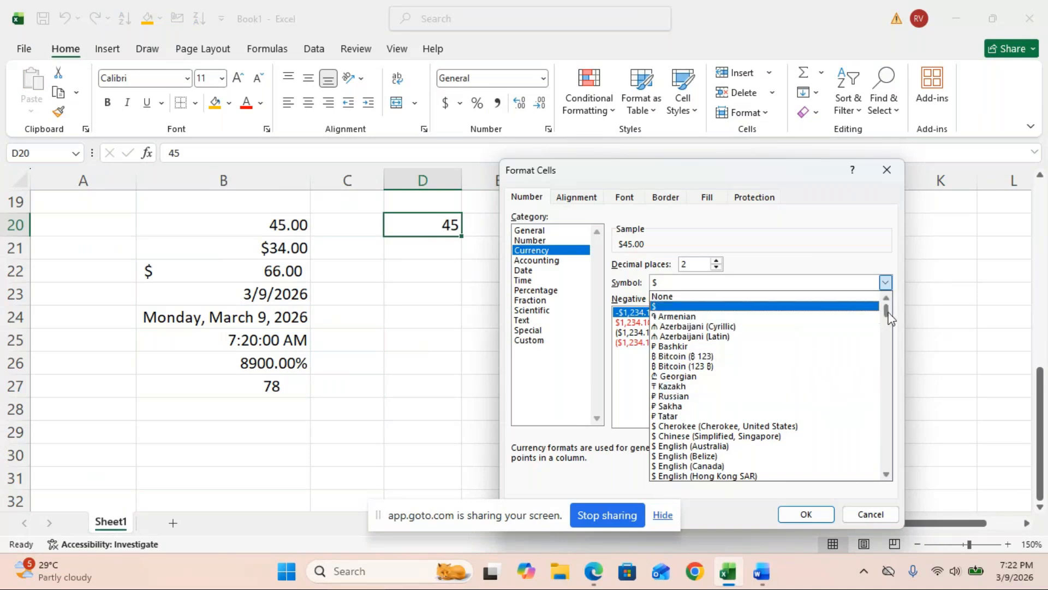
drag(887, 312, 895, 368)
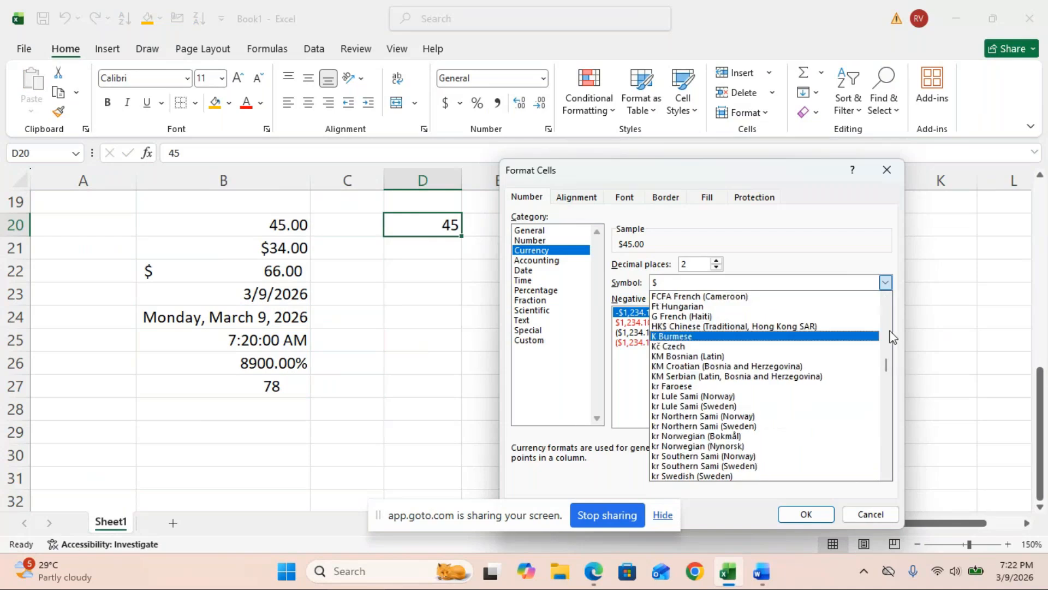
click(887, 298)
click(886, 298)
click(886, 298)
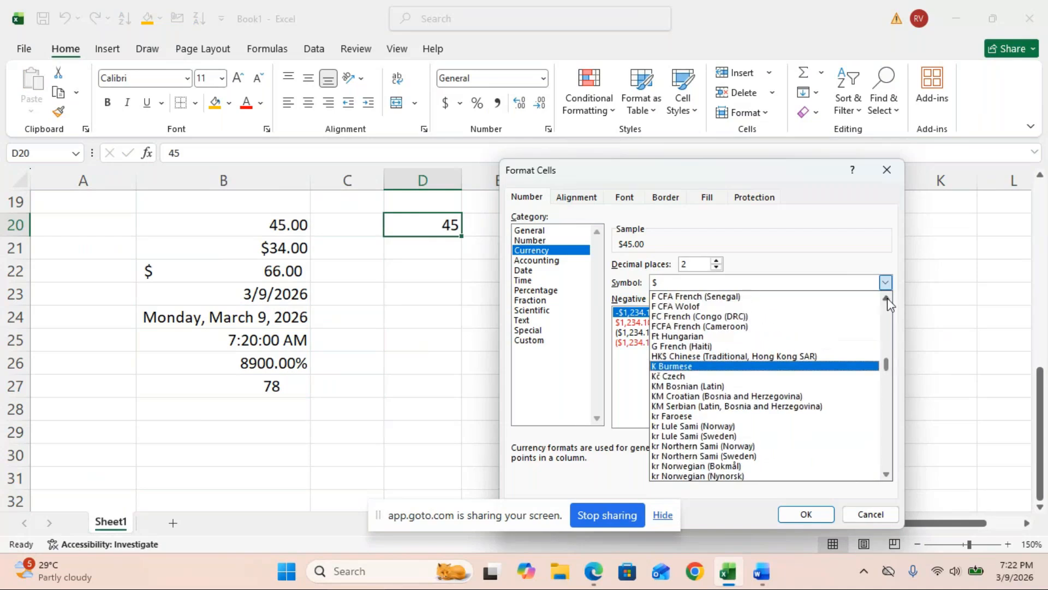
click(887, 298)
click(887, 298)
scroll(887, 300, up, 4)
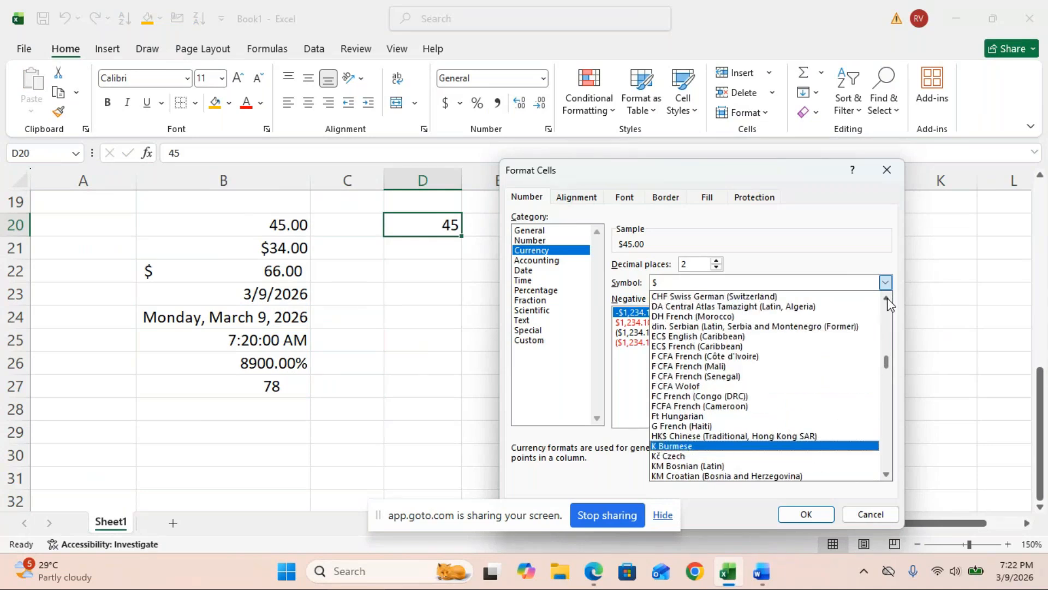
click(886, 299)
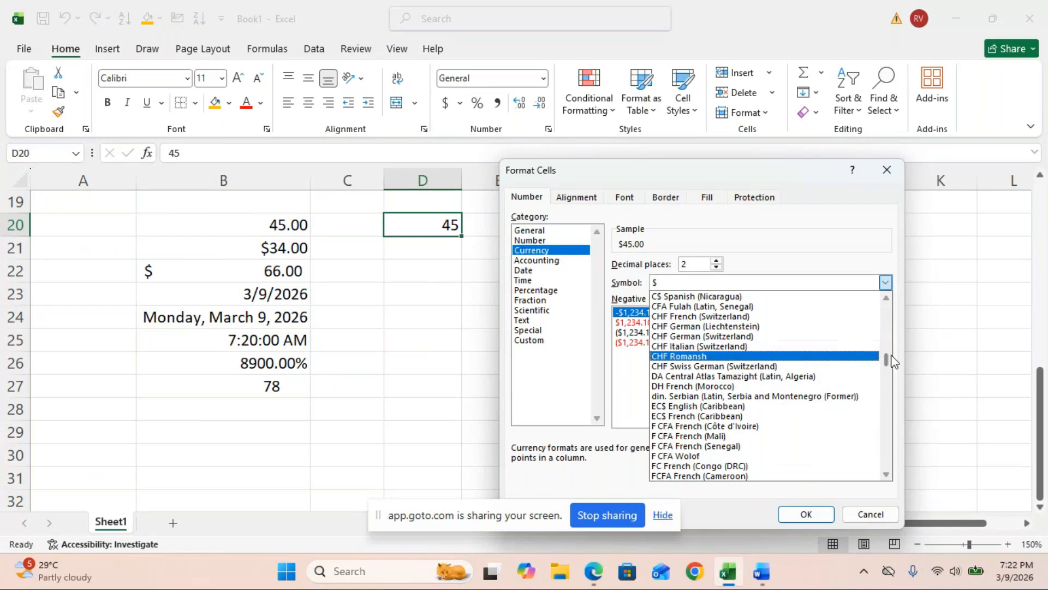
right_click(885, 326)
click(886, 300)
click(886, 300)
click(886, 300)
click(886, 300)
scroll(887, 302, up, 4)
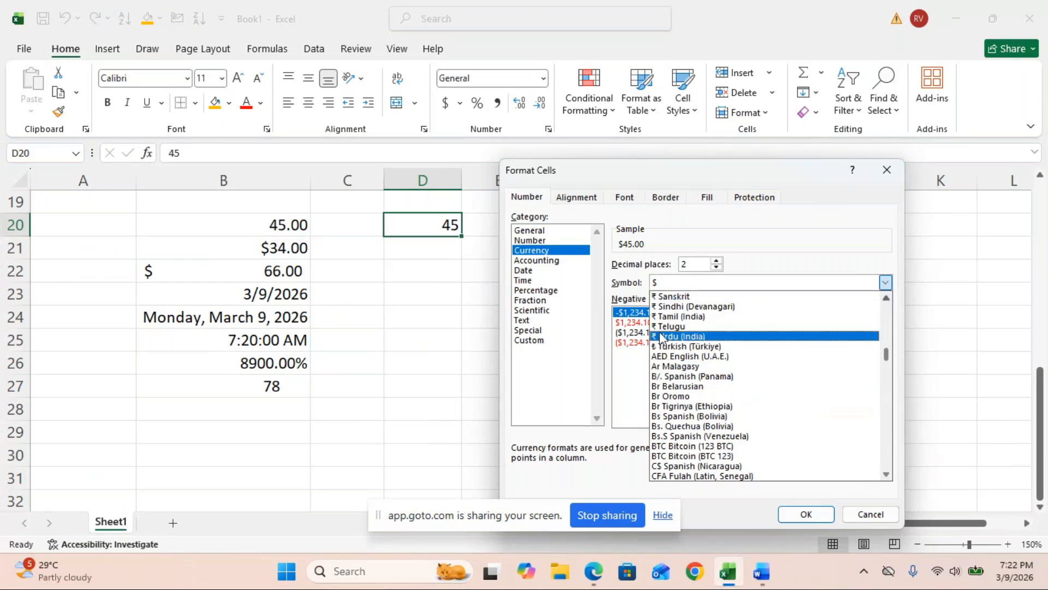
click(664, 326)
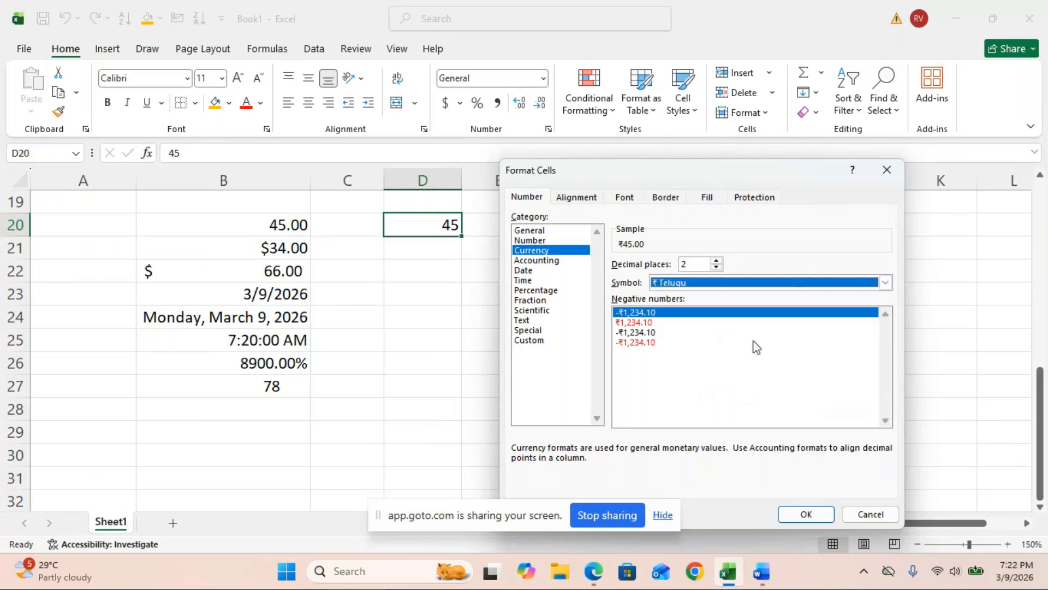
click(795, 508)
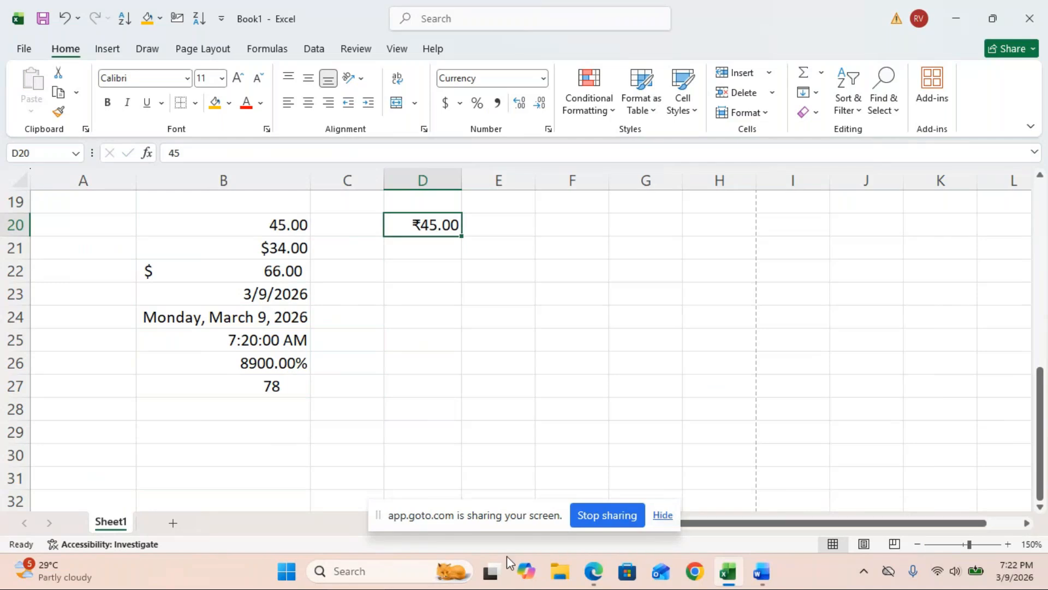
- Enter the sample values 56, 98, 45, 34 and 87 in cells D21 through D25
click(426, 259)
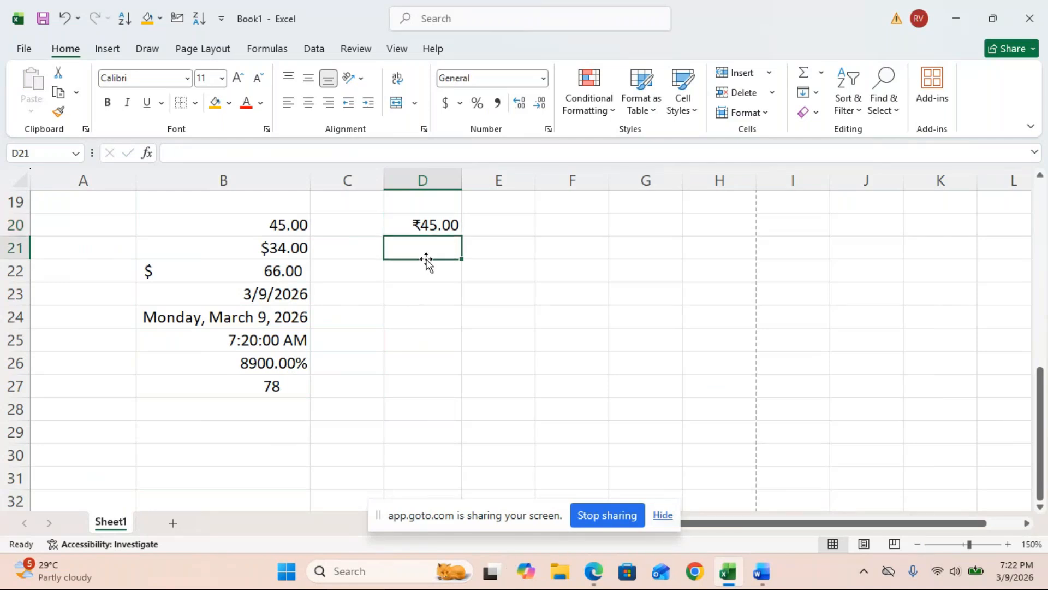
text(56)
key(Return)
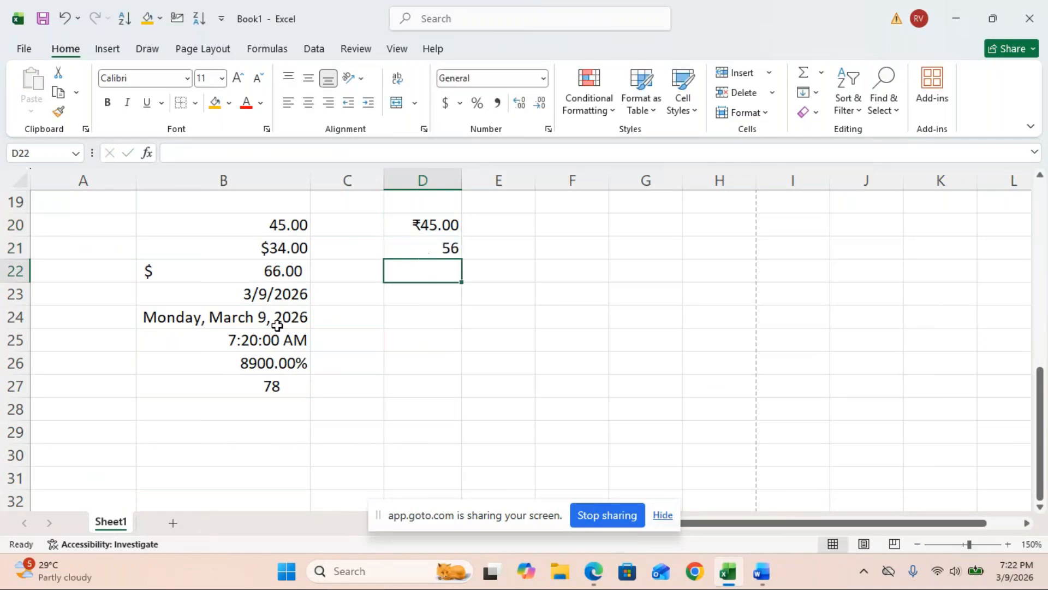
text(98)
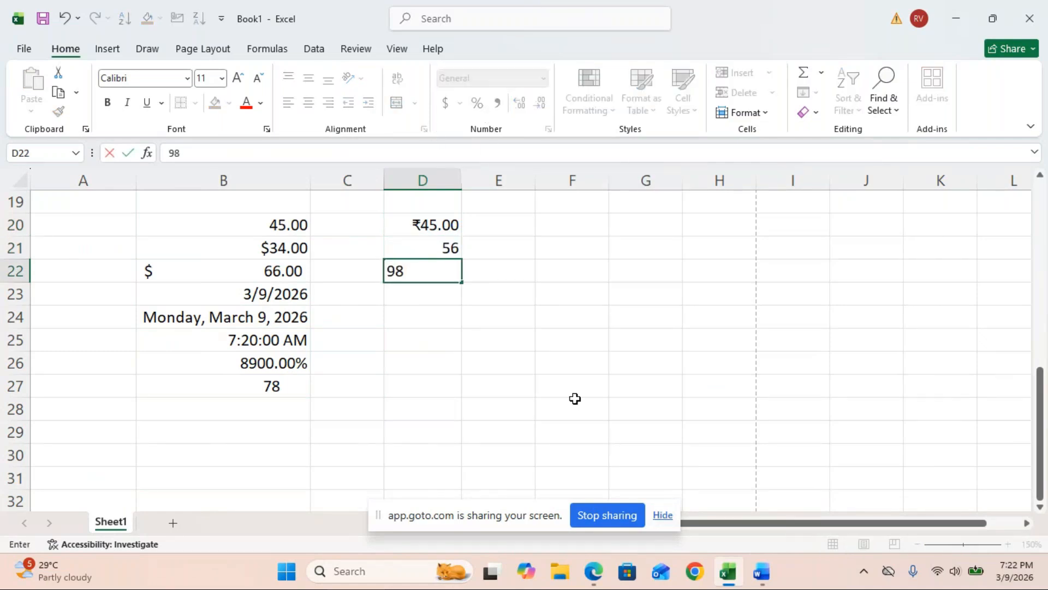
key(Return)
text(45)
key(Return)
text(6)
text(4)
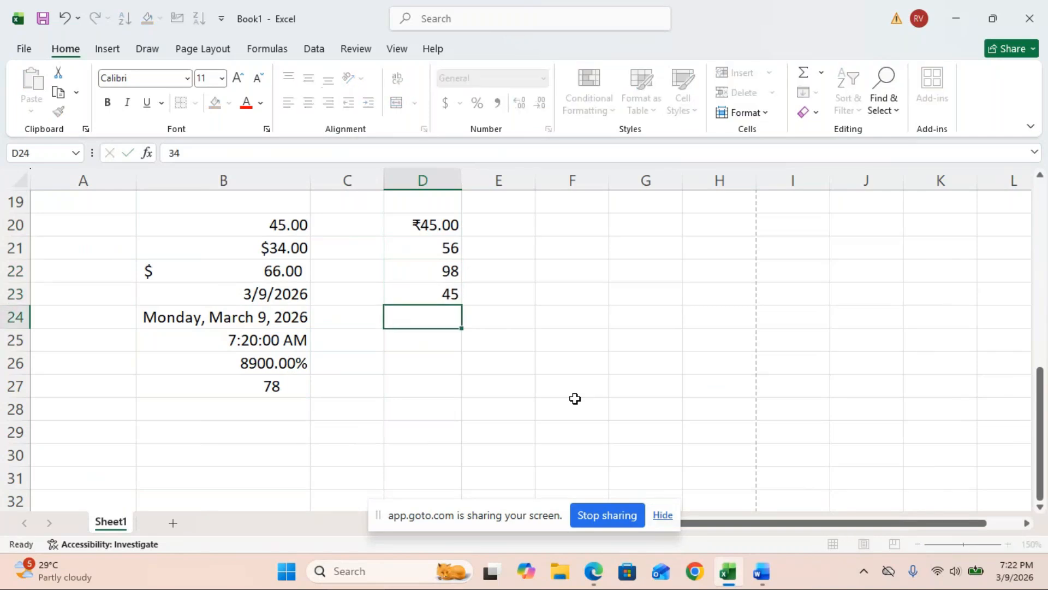
key(Return)
text(87)
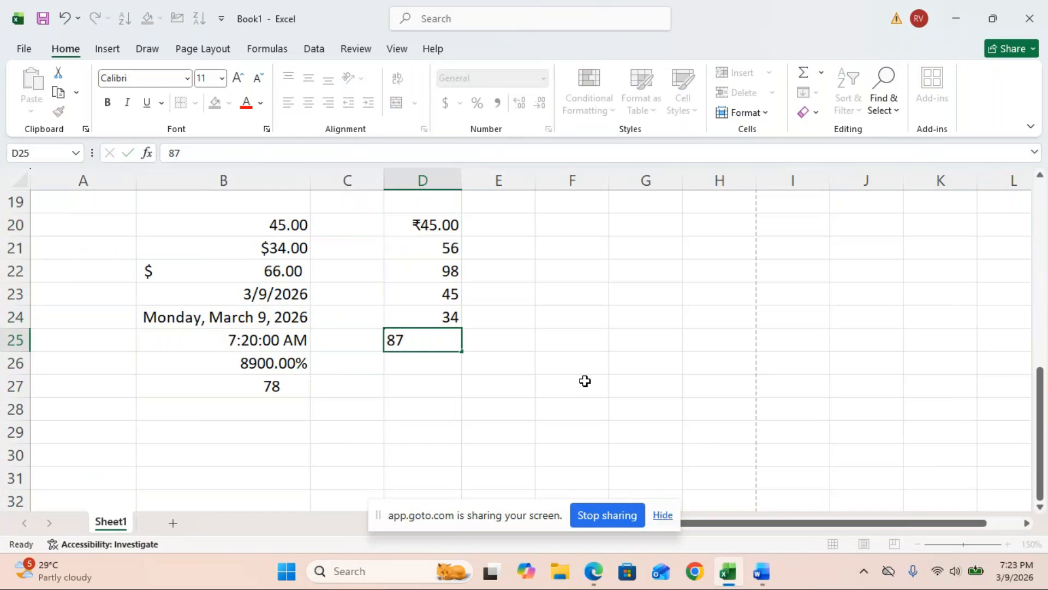
click(585, 380)
- Apply the $ English (United States) accounting format to cell D21 and £ English (United Kingdom) to D22
click(441, 246)
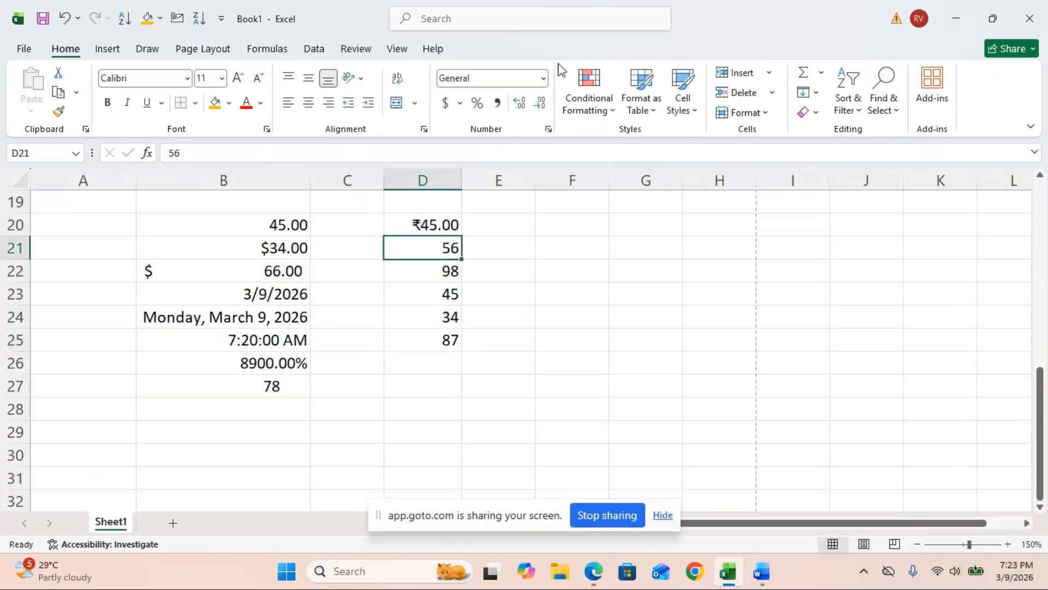
click(461, 105)
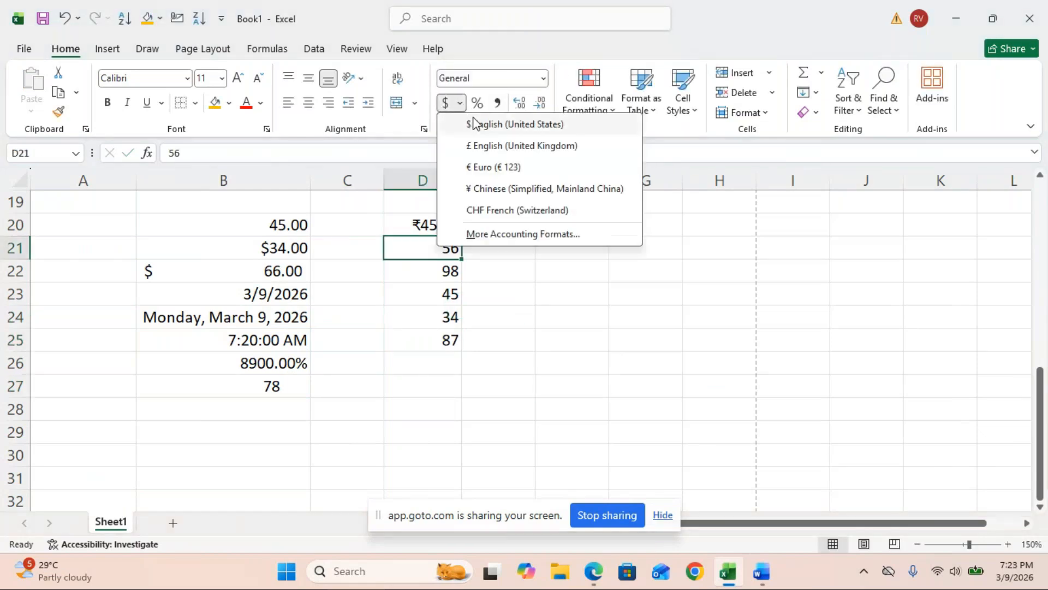
click(481, 126)
click(423, 271)
click(461, 105)
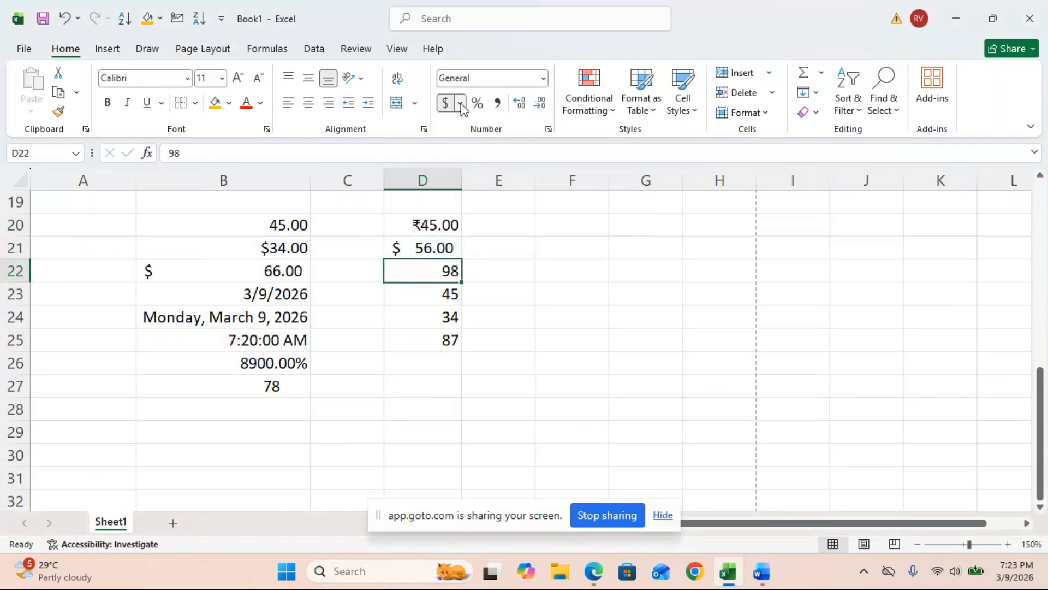
click(503, 145)
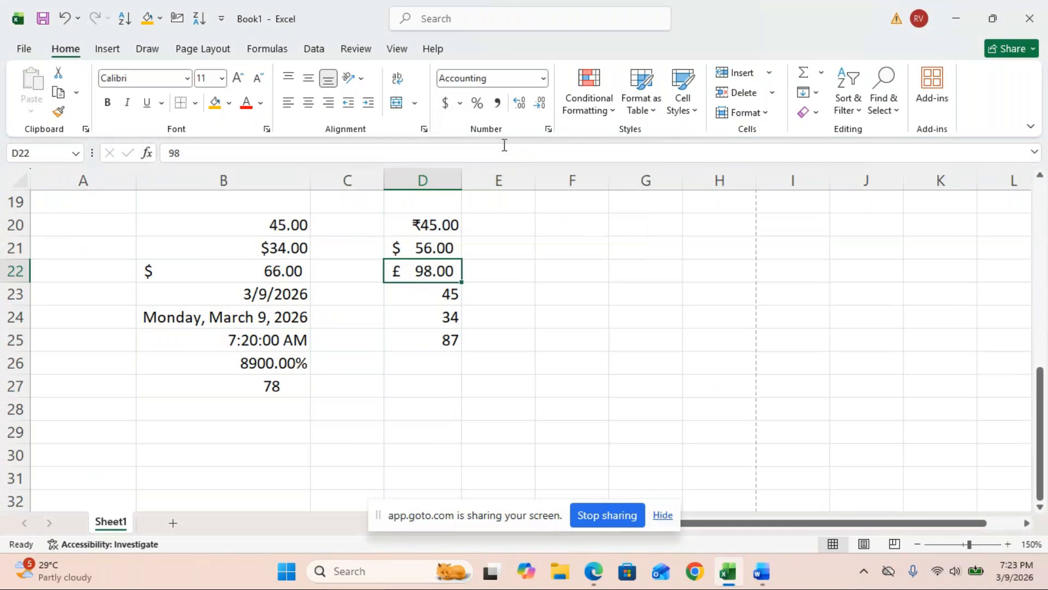
- Apply the € Euro (€ 123) accounting format to cell D23 and ¥ Chinese (Simplified, Mainland China) to D24
click(420, 297)
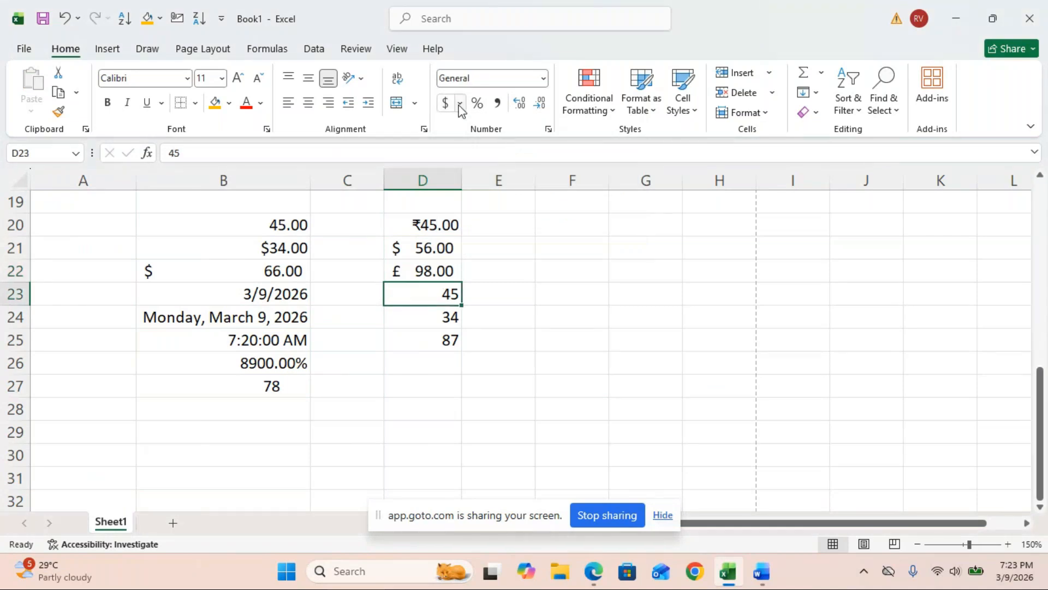
click(460, 104)
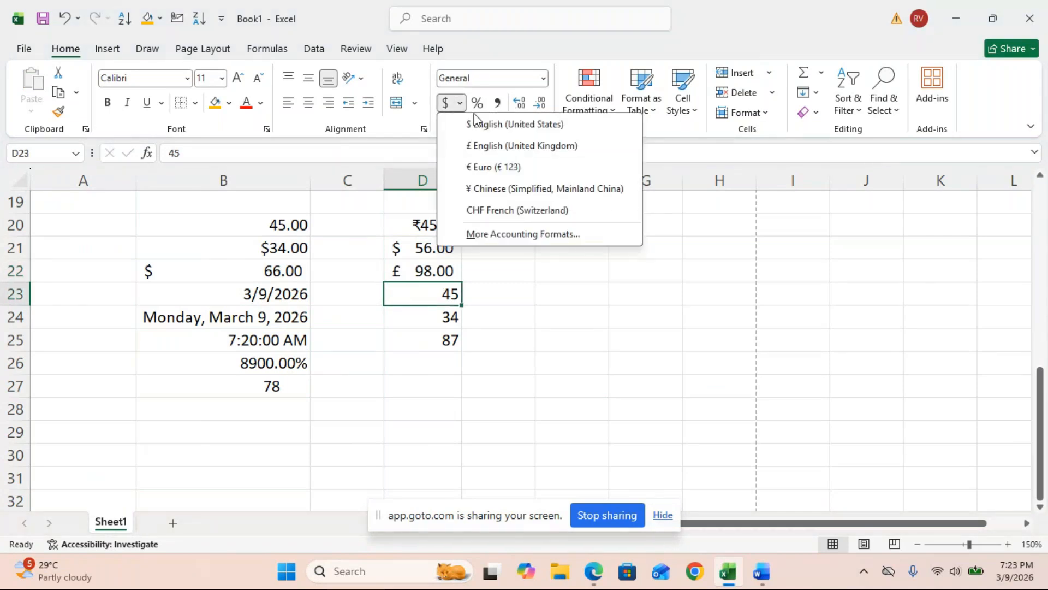
click(493, 168)
click(422, 318)
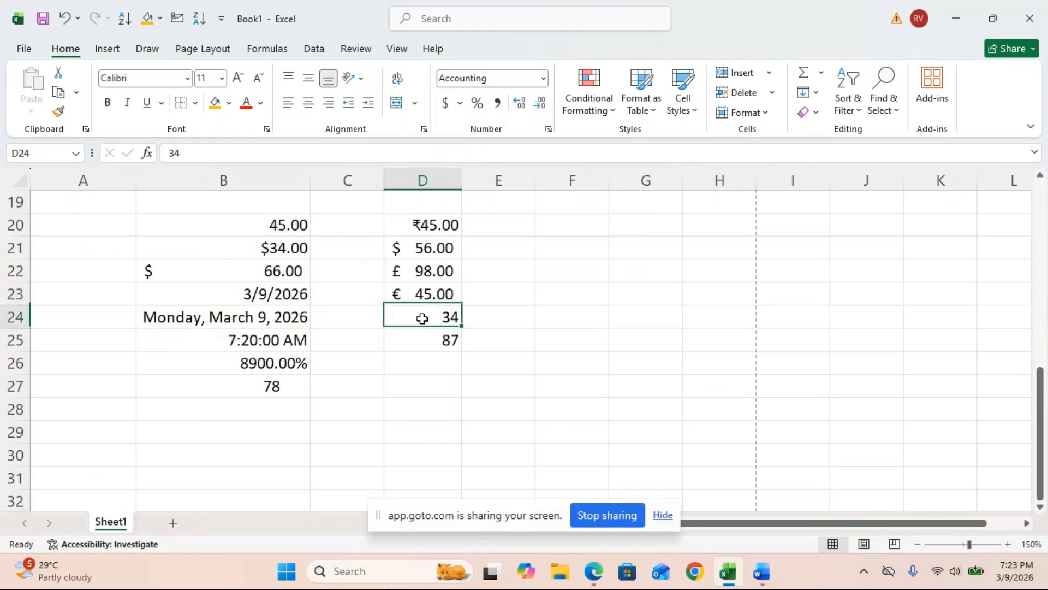
click(460, 108)
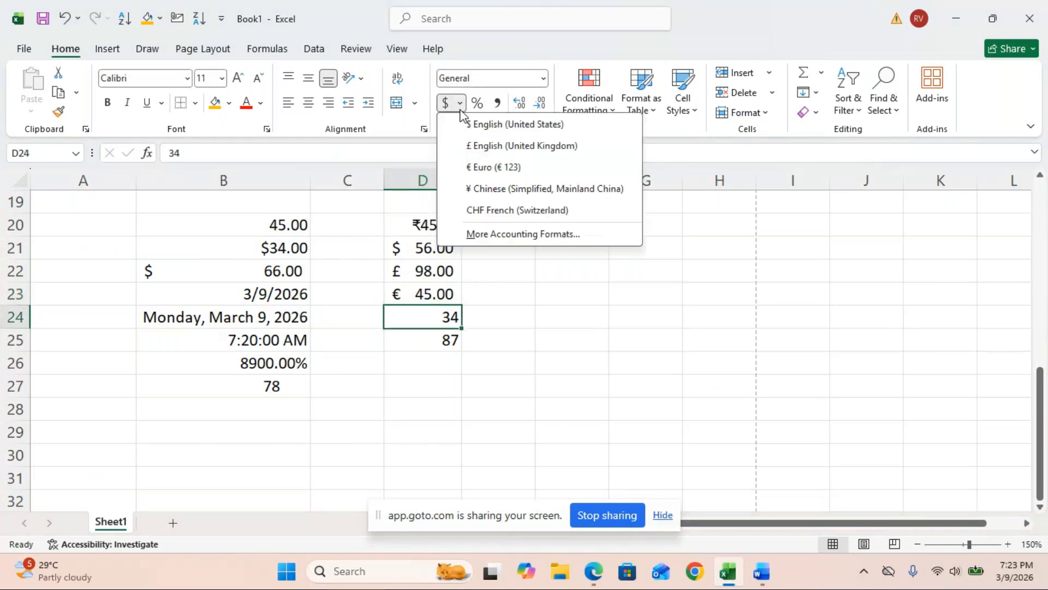
click(486, 188)
- Apply the CHF French (Switzerland) accounting format to cell D25 and widen column D to about 12 so the value fits
click(419, 339)
click(460, 103)
click(502, 210)
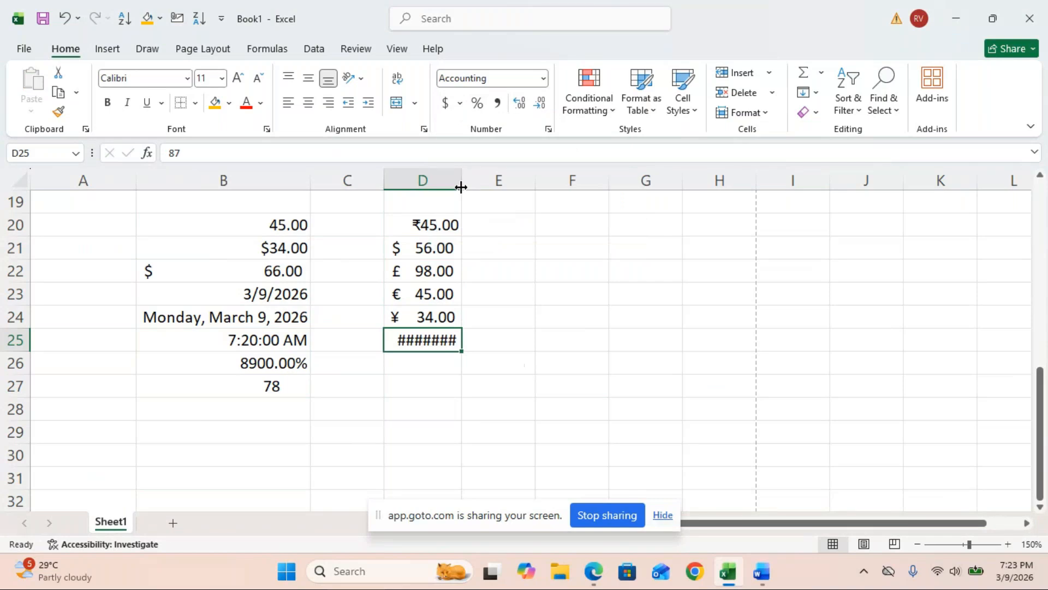
drag(462, 188, 487, 189)
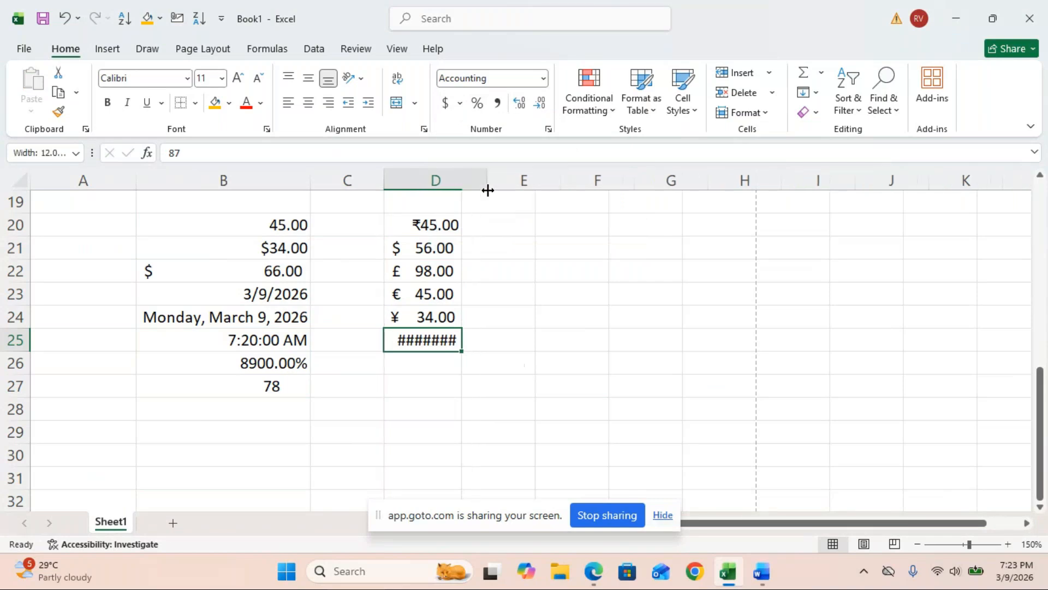
- Enter the sample value 87 in cell D27
click(414, 378)
text(87)
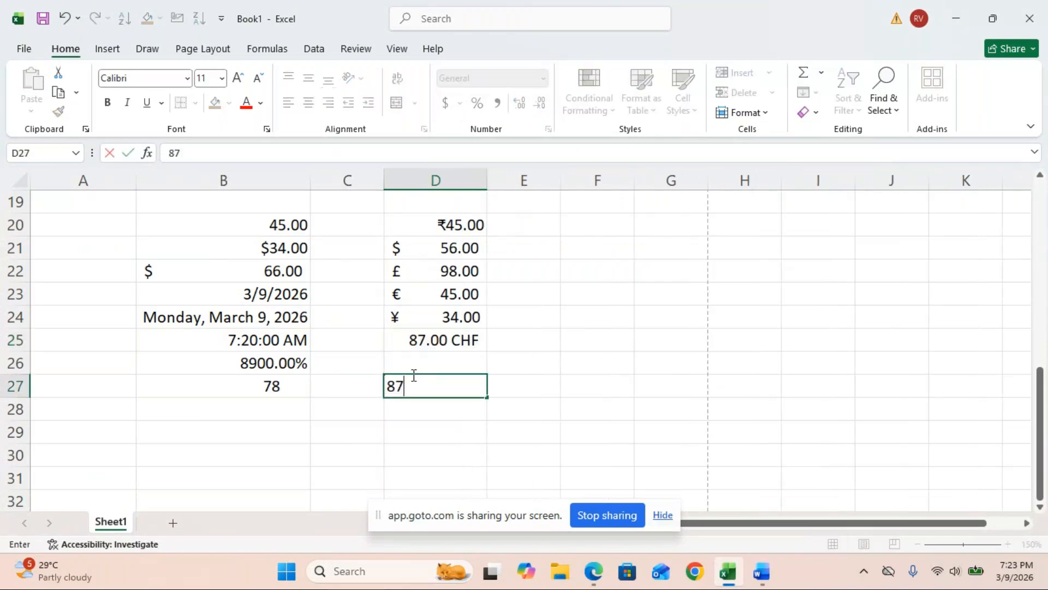
click(567, 379)
- Format cell D27 as Currency with the ₹ Kannada symbol through the additional accounting format options
click(459, 394)
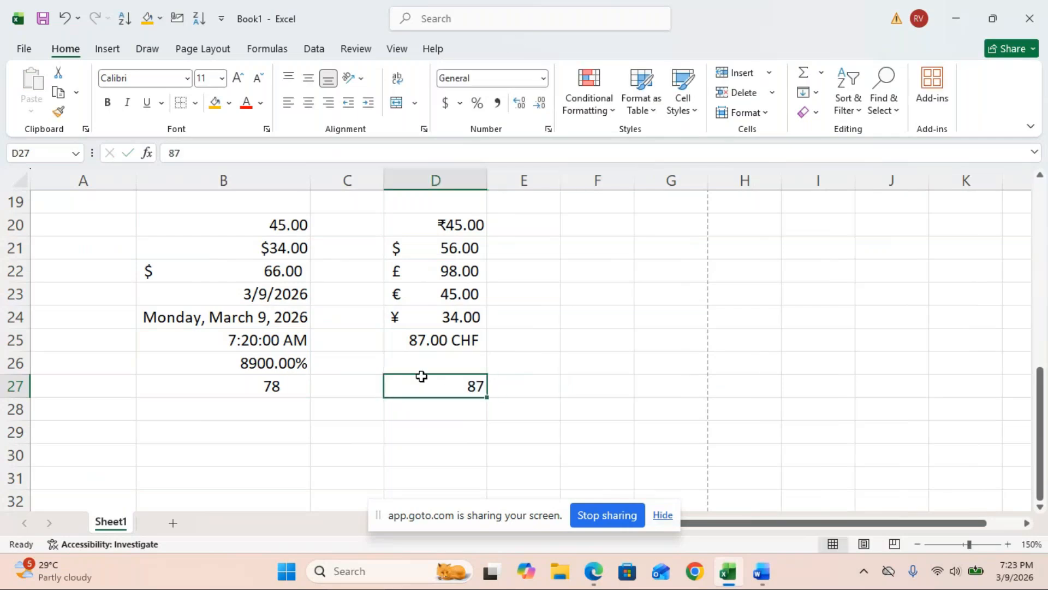
click(461, 103)
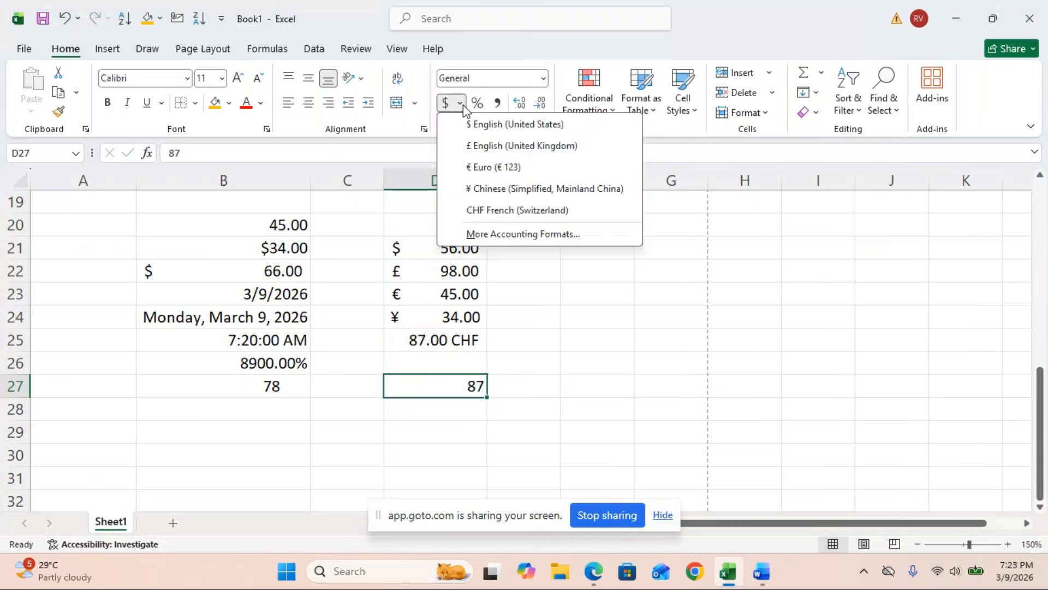
click(506, 238)
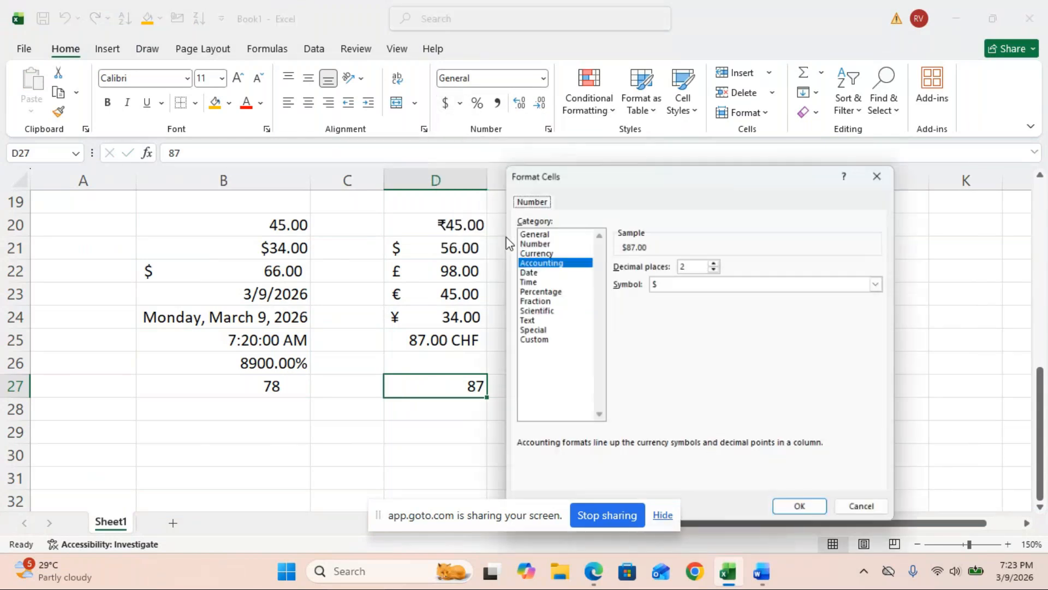
click(535, 253)
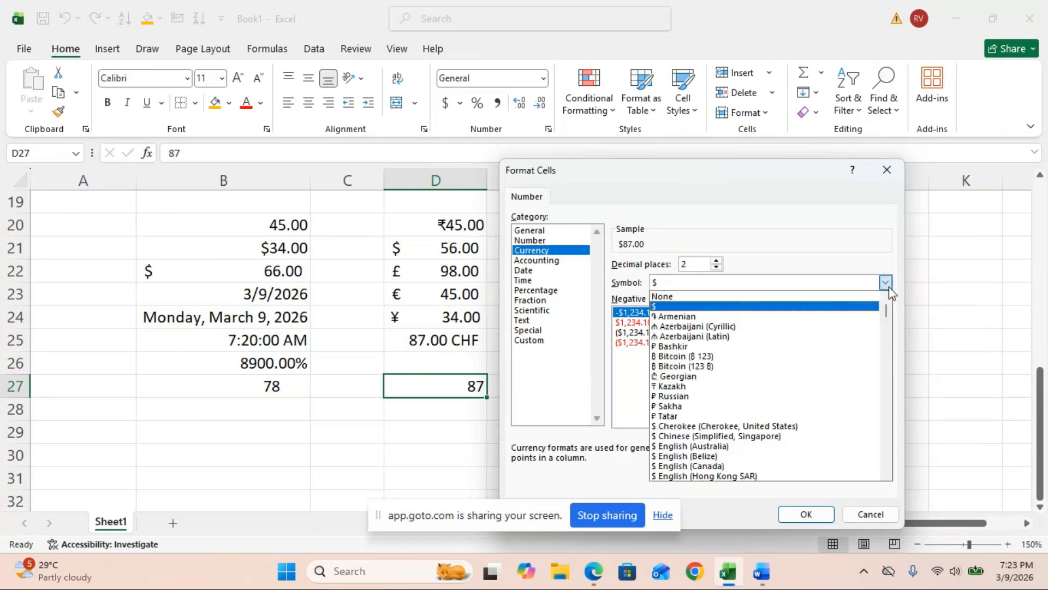
drag(885, 315, 895, 358)
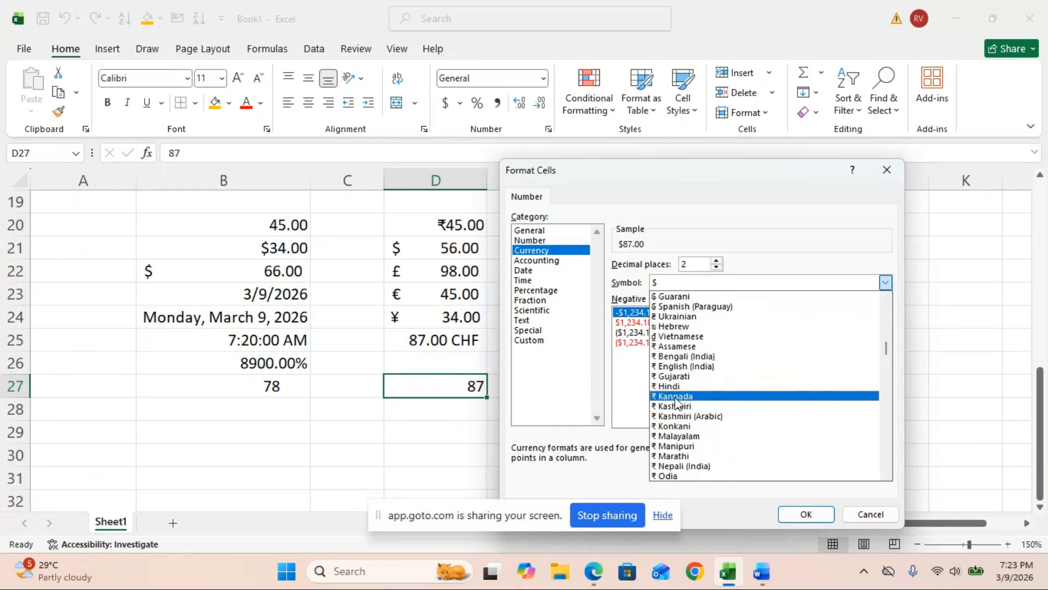
click(868, 396)
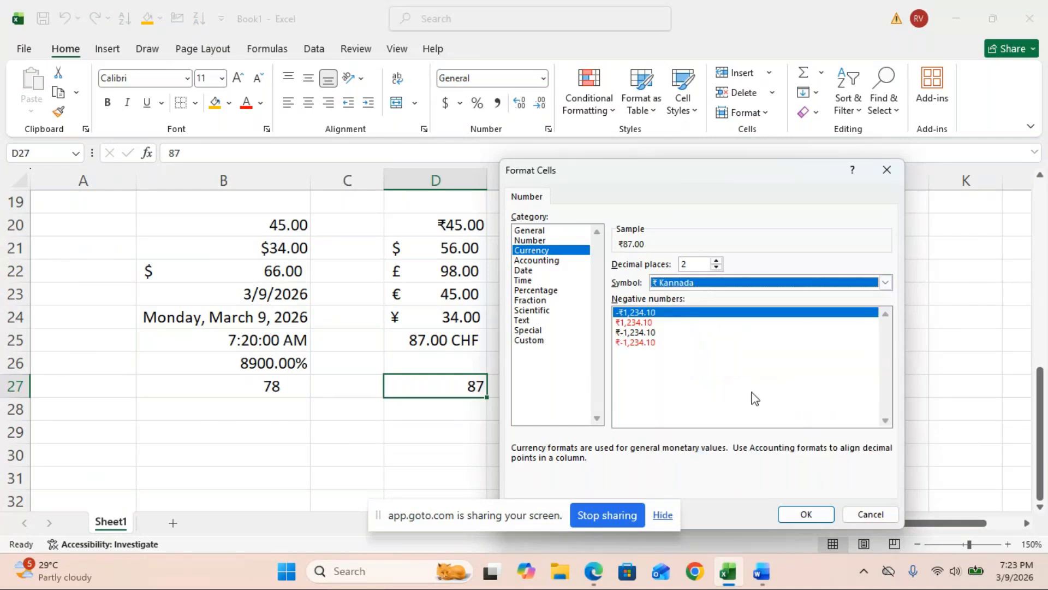
click(803, 513)
click(581, 331)
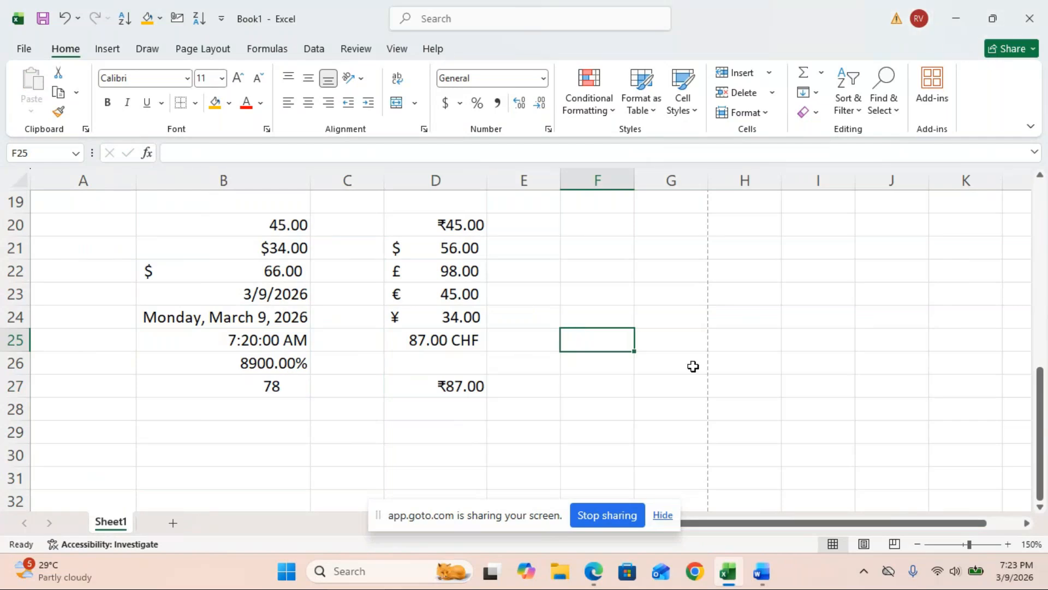
- Switch to the ms-office2010 notes document in Word
click(955, 20)
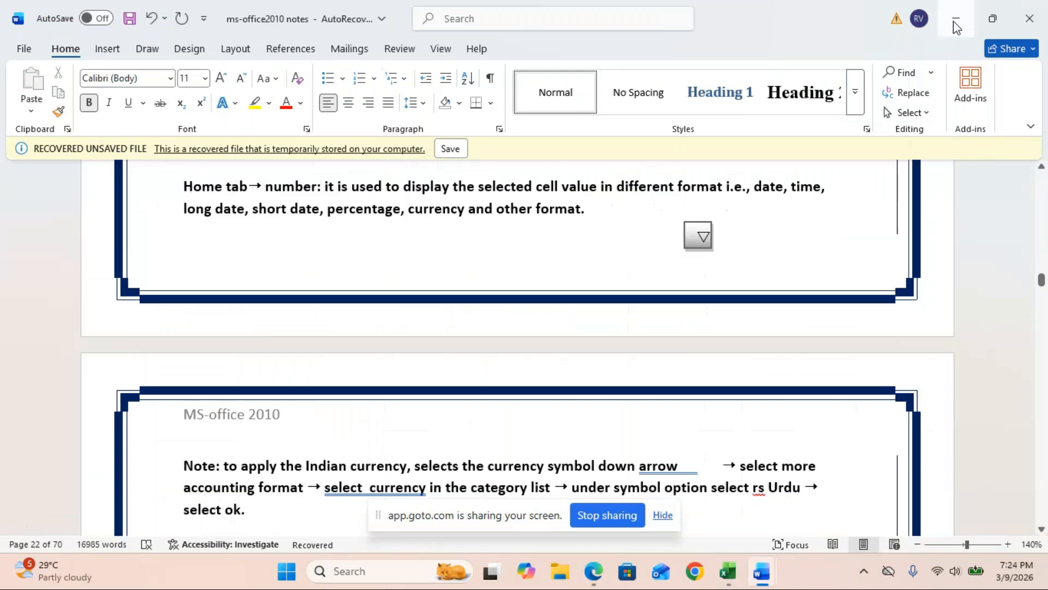
click(954, 22)
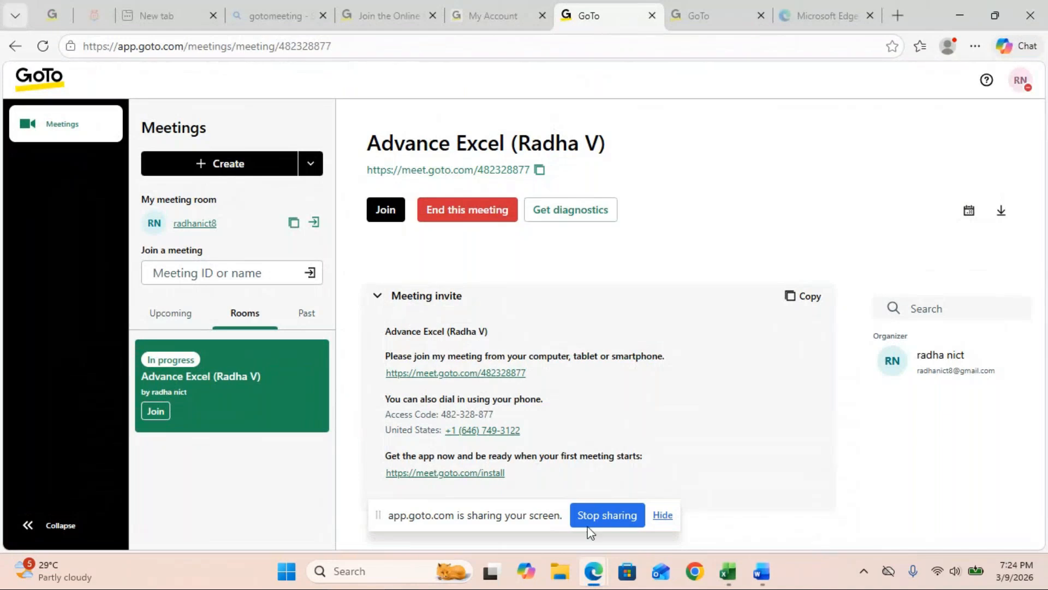
mouse_move(762, 577)
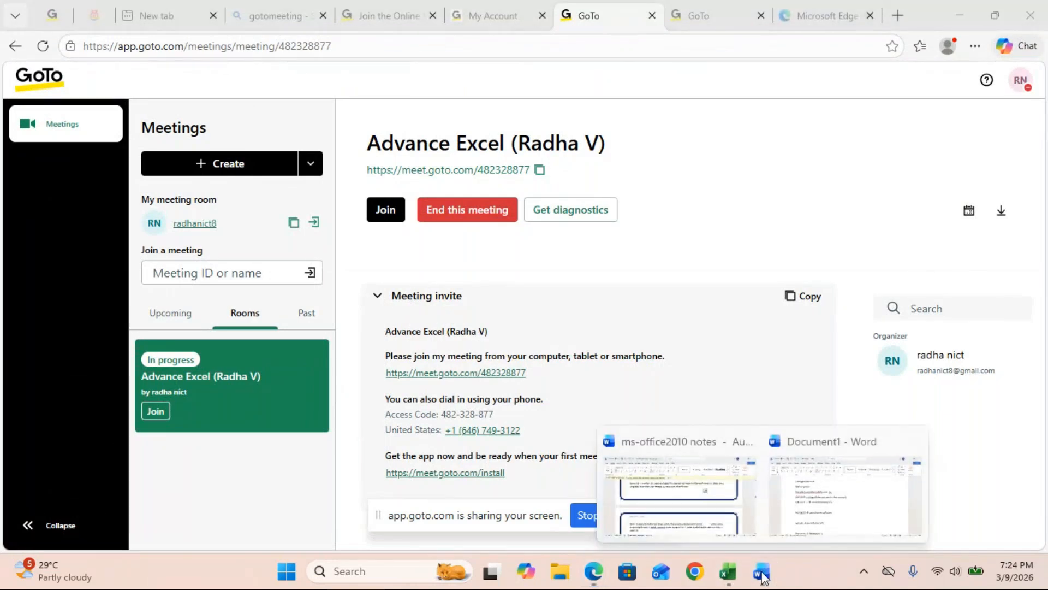
click(676, 535)
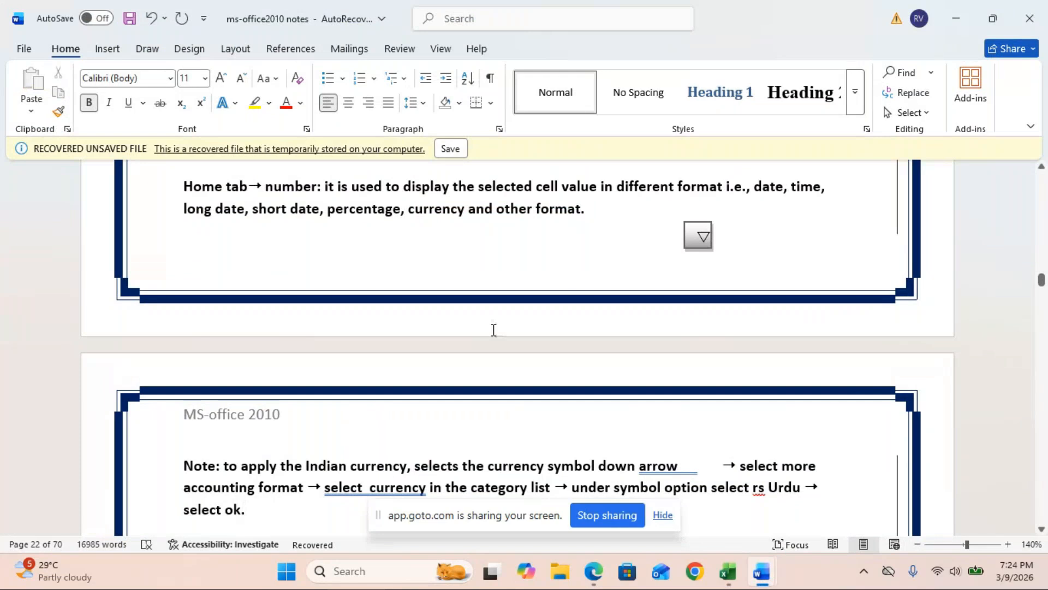
- Replace "rs Urdu" with "rs symbol" in the note on applying the Indian currency
click(754, 487)
key(Delete)
key(Delete)
key(Delete)
key(Delete)
key(Delete)
key(Delete)
key(Delete)
key(Delete)
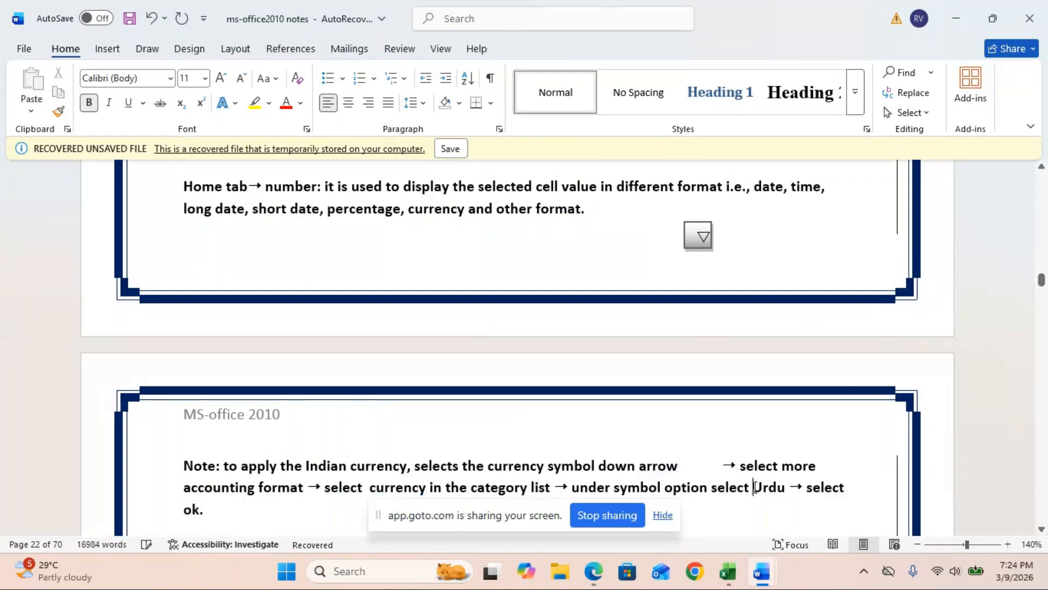
text(rs)
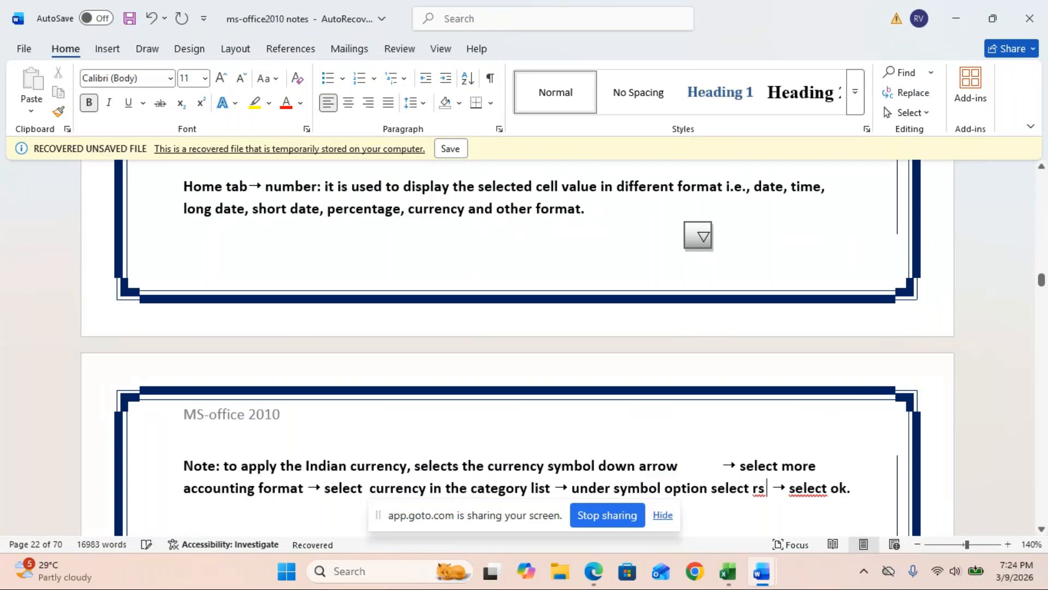
text( symbpl)
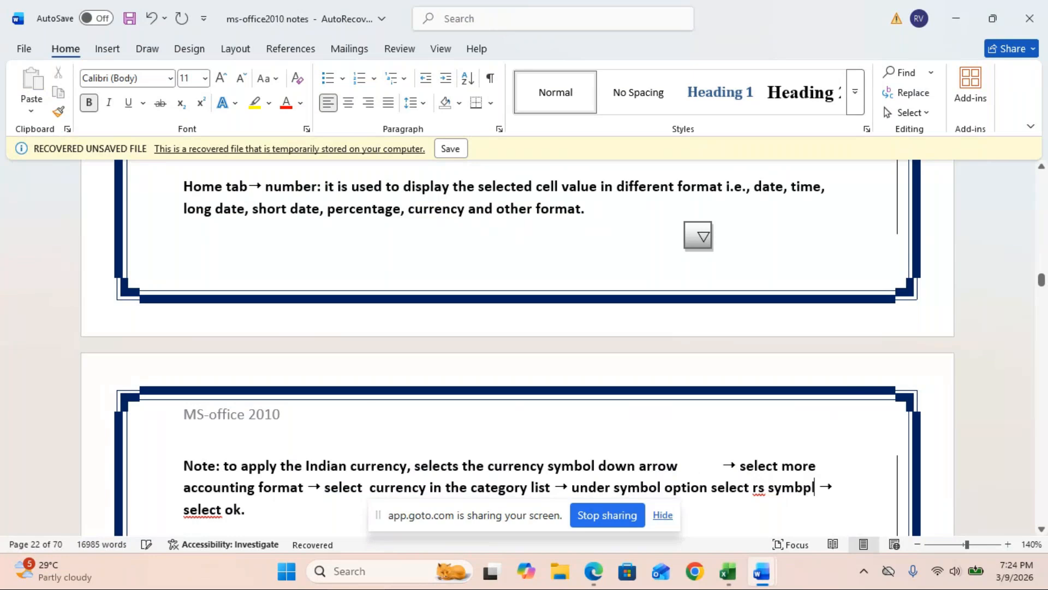
key(BackSpace)
key(BackSpace)
text(ol)
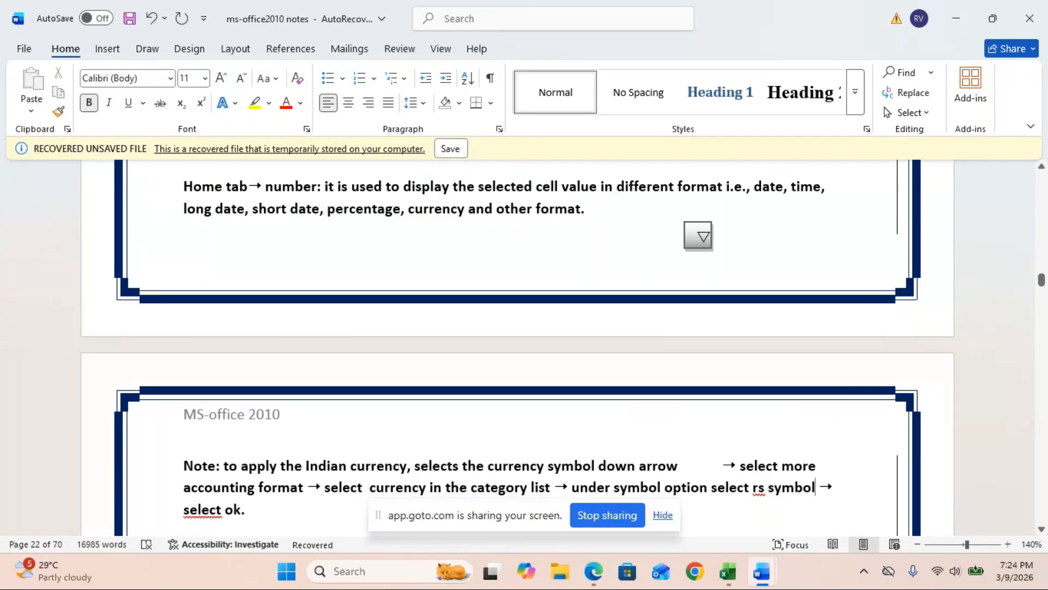
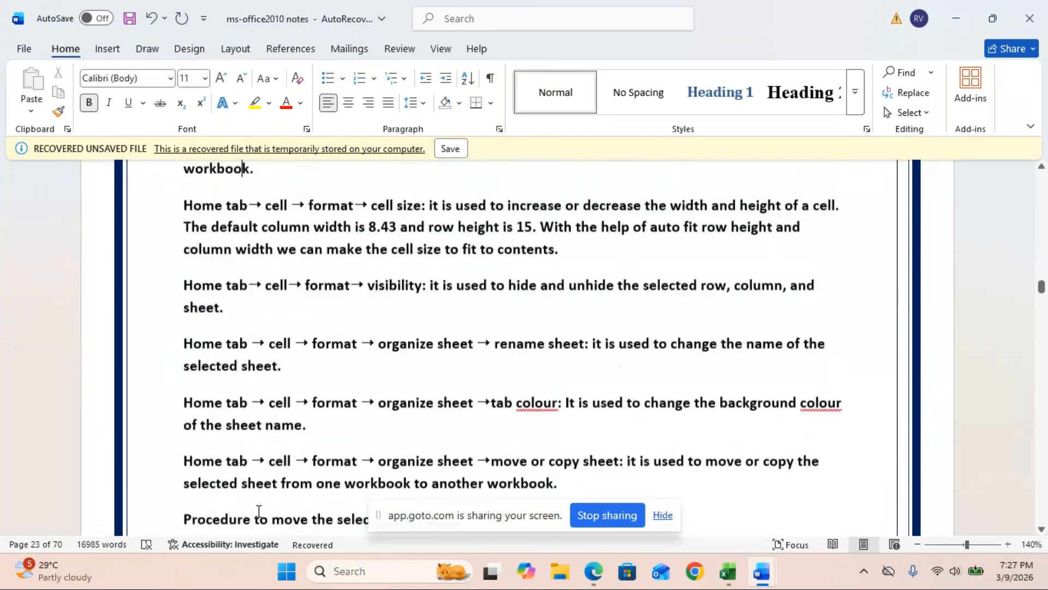
key(Up)
key(Up)
scroll(259, 511, up, 4)
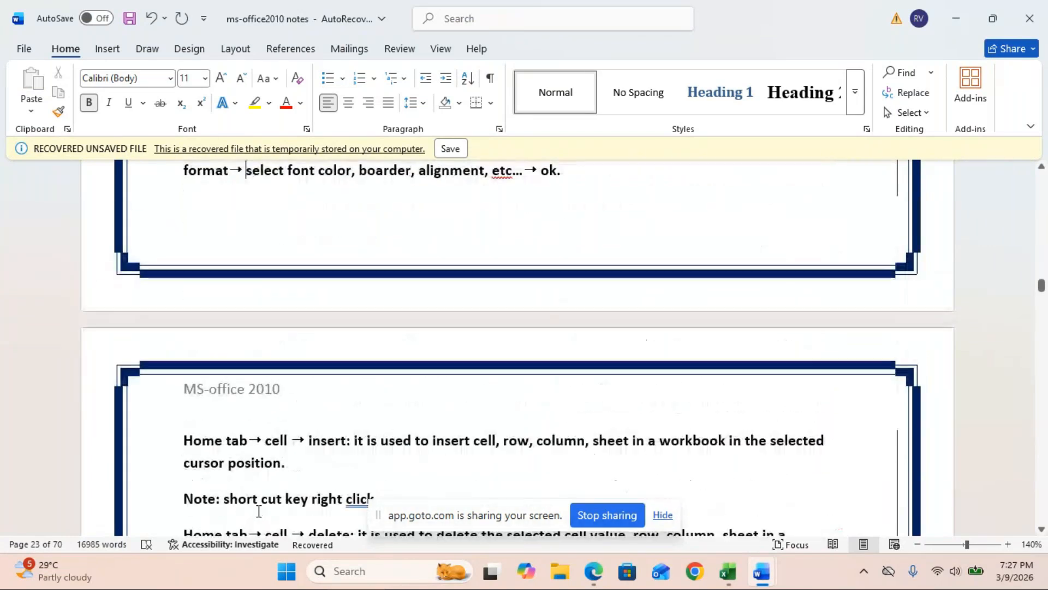
key(Down)
key(Down)
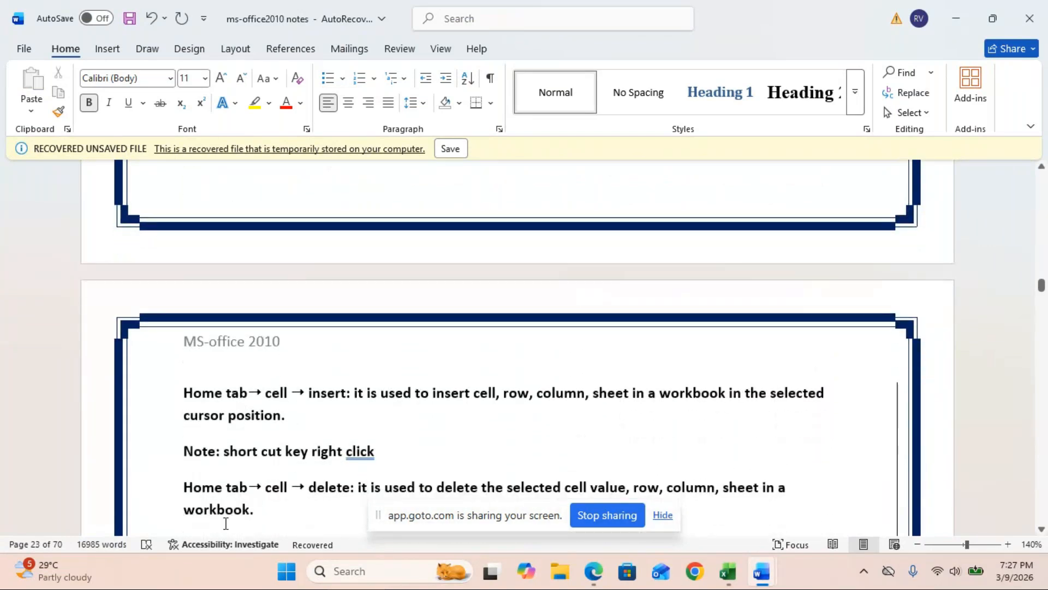
- Switch to the Book1 workbook in Excel and select the empty cell A30 below the sample values
mouse_move(736, 576)
click(732, 573)
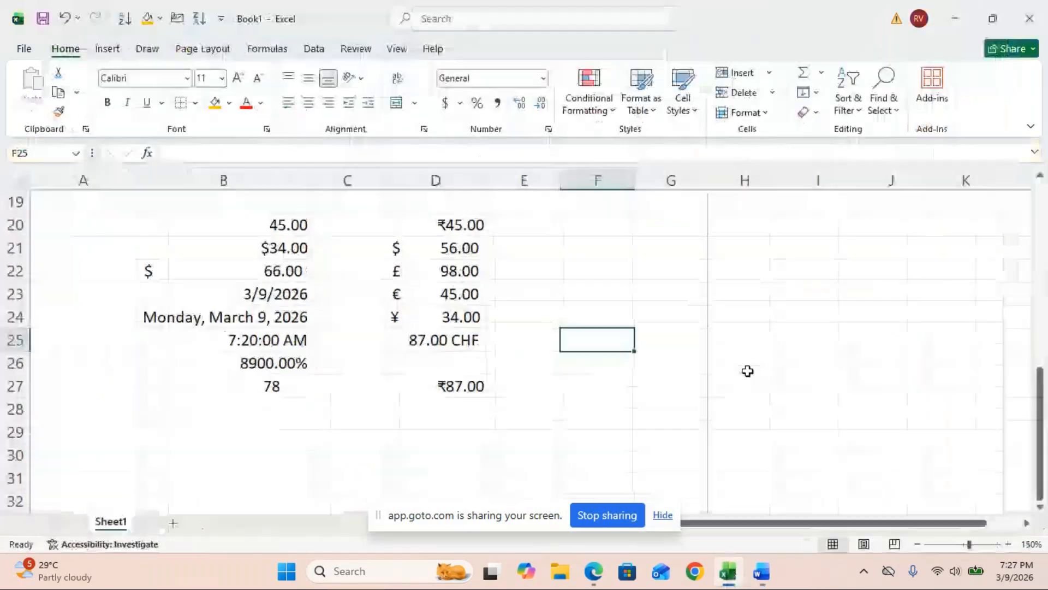
key(Up)
key(Up)
key(Down)
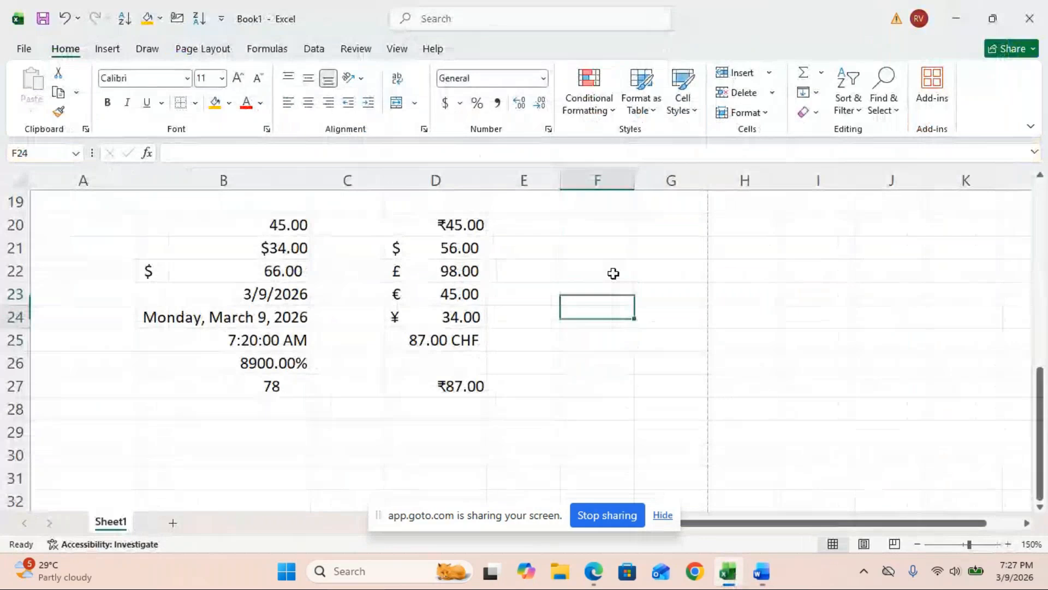
key(Down)
key(Down)
key(Down)
key(Down)
key(Down)
key(Down)
key(Down)
key(Down)
key(Down)
key(Down)
key(Down)
key(Down)
key(Down)
key(Down)
key(Down)
key(Left)
key(Left)
key(Left)
key(Left)
key(Left)
key(Up)
key(Up)
key(Up)
key(Up)
key(Up)
key(Up)
key(Up)
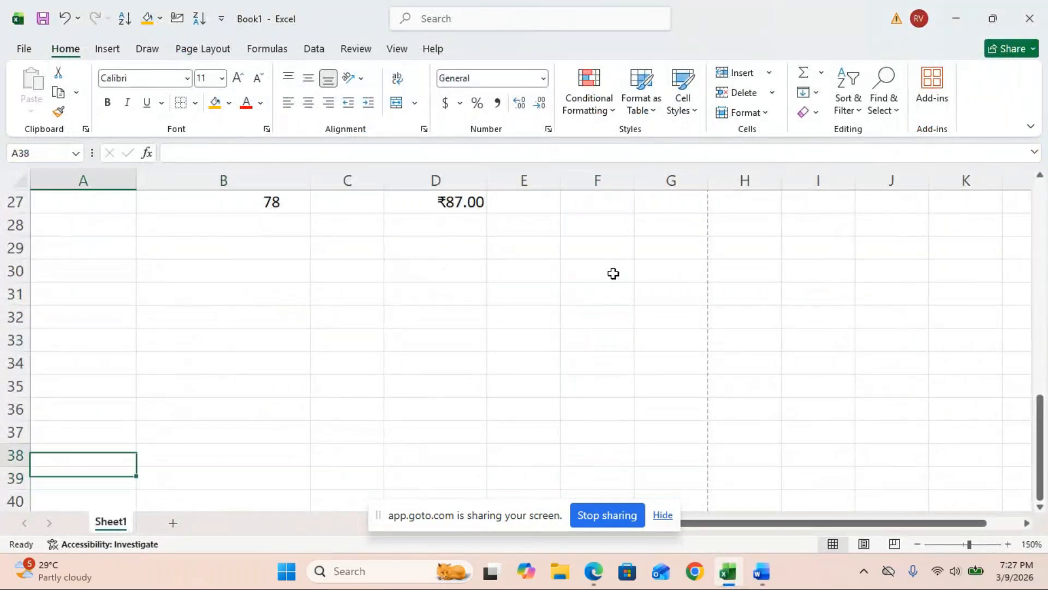
key(Up)
key(Up)
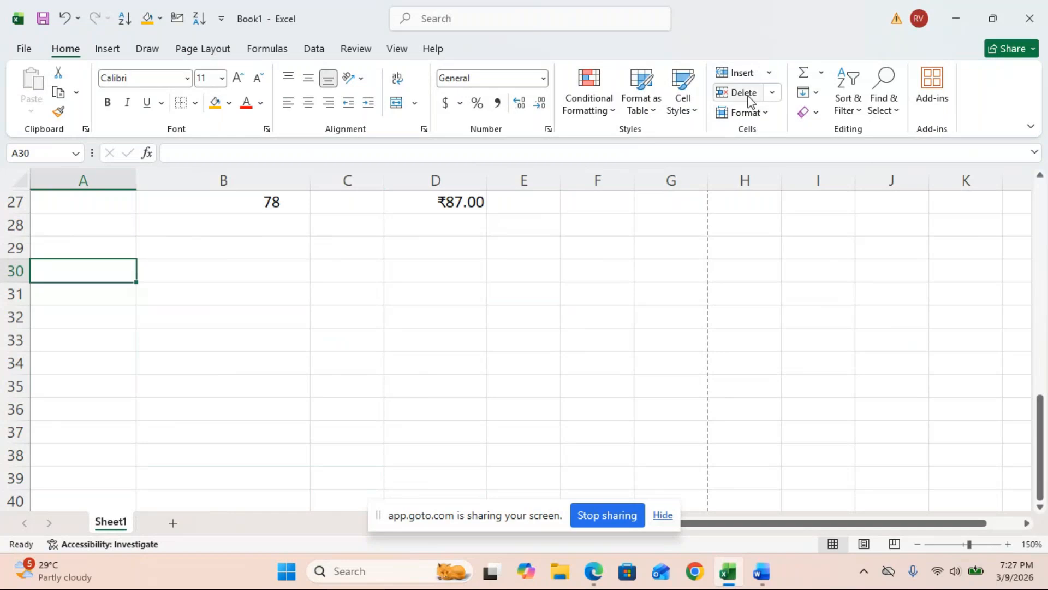
- Check the height of row 30 in the Row Height dialog and close it
click(765, 114)
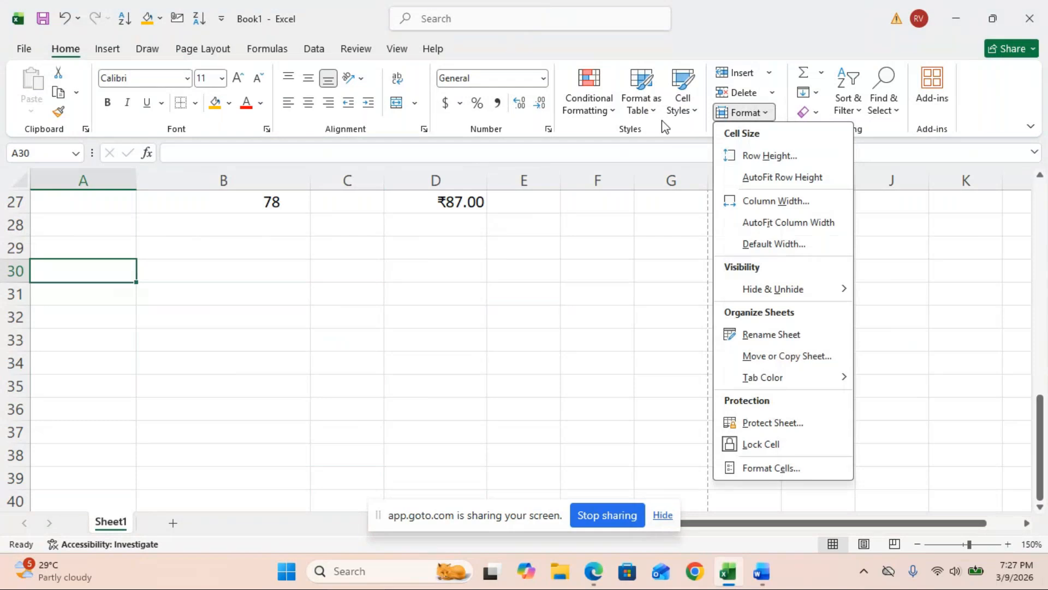
click(757, 156)
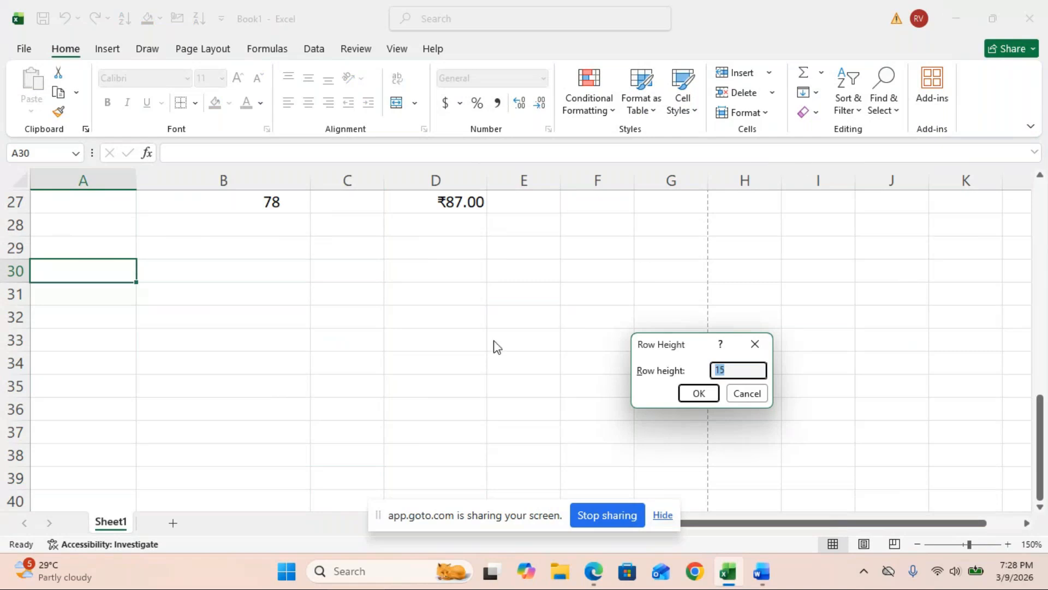
click(694, 387)
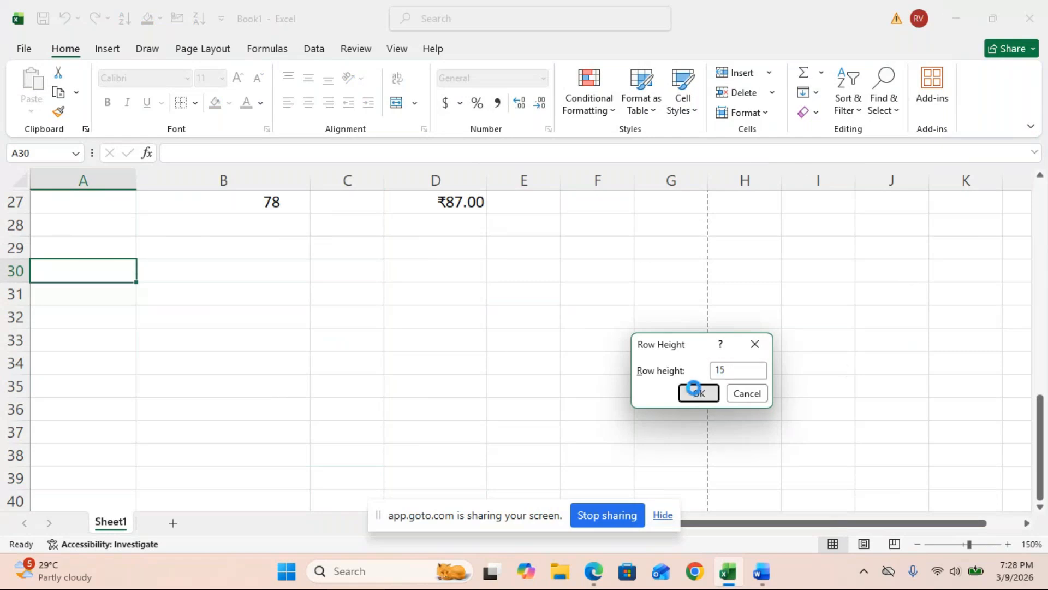
- Check the width of column B in the Column Width dialog, starting from cell B32
click(289, 316)
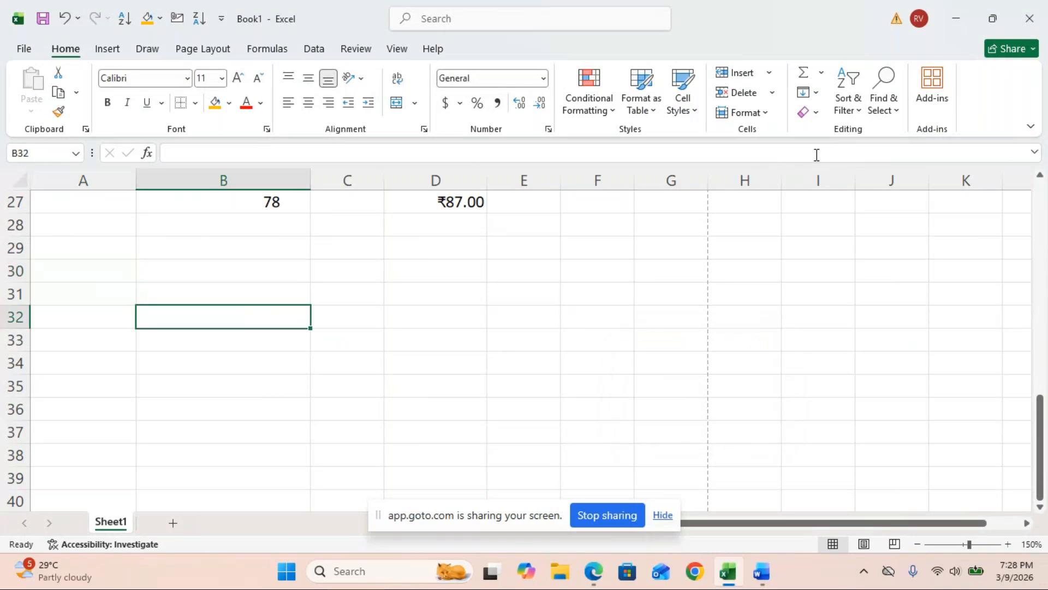
click(764, 112)
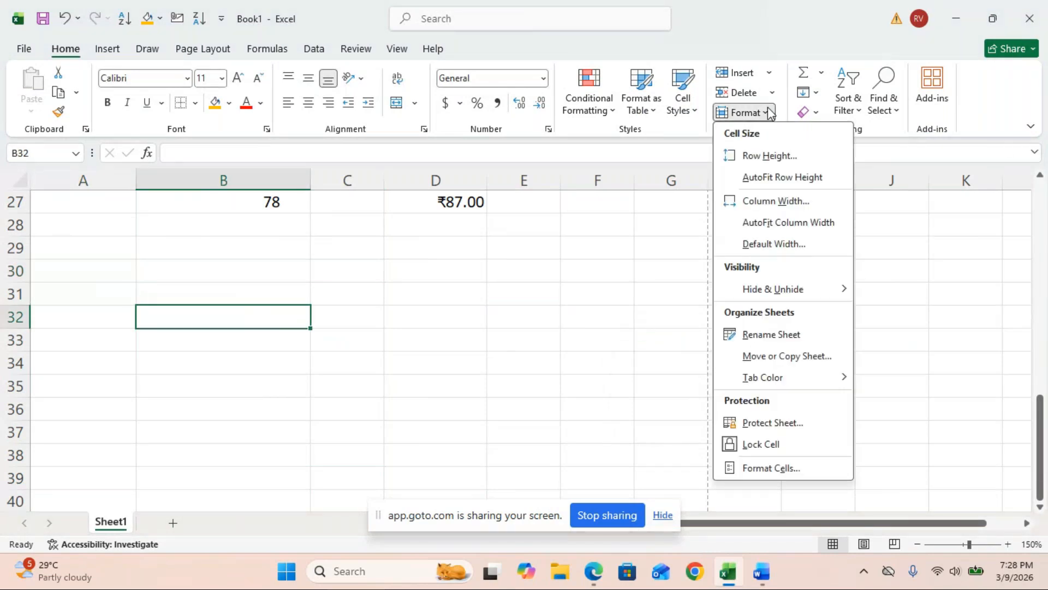
click(761, 199)
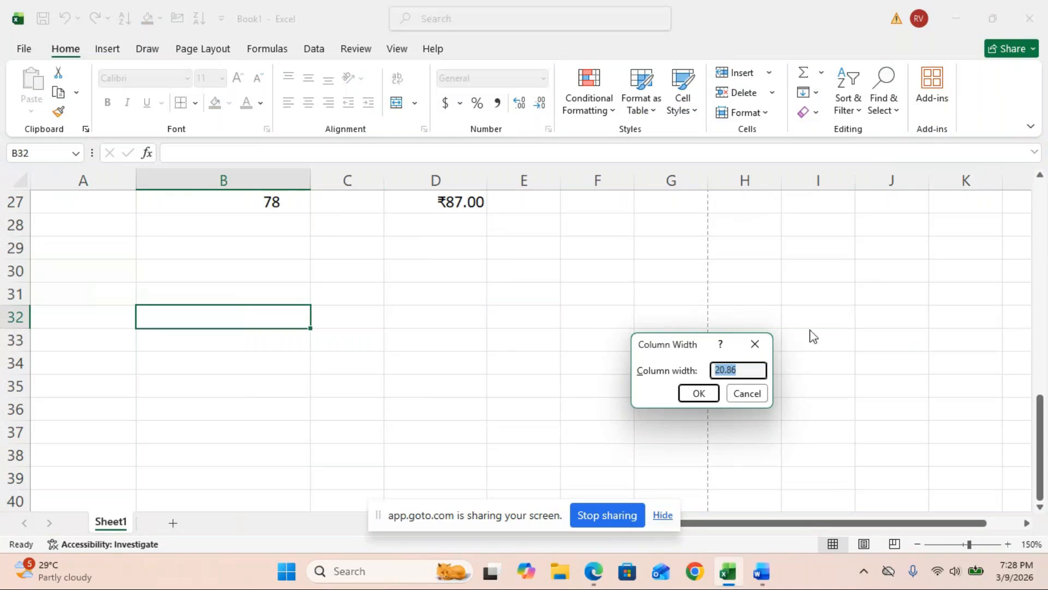
click(763, 349)
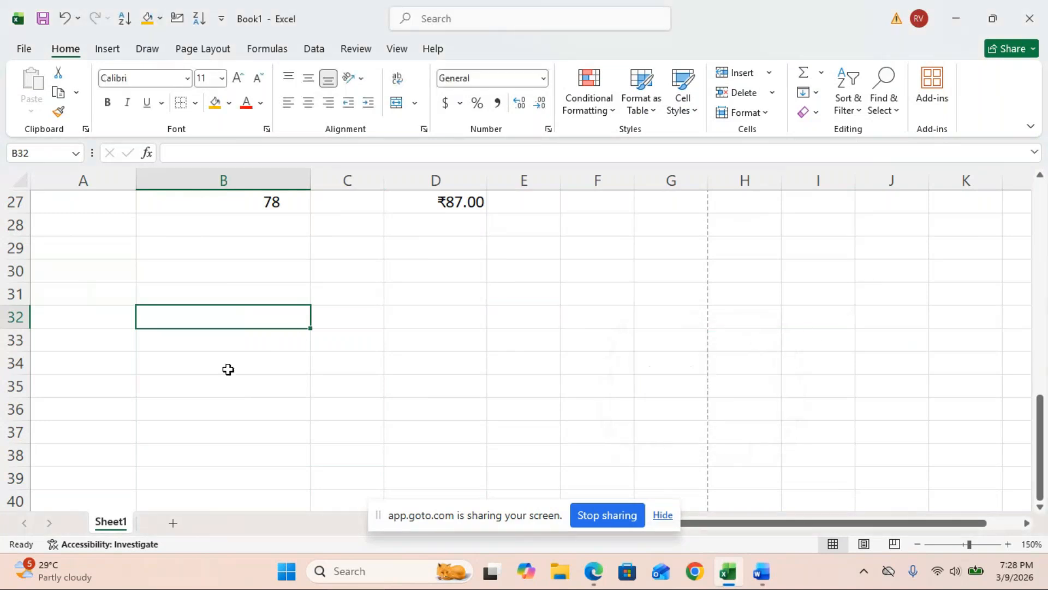
- Check the width of column H in the Column Width dialog, starting from cell H31
click(738, 298)
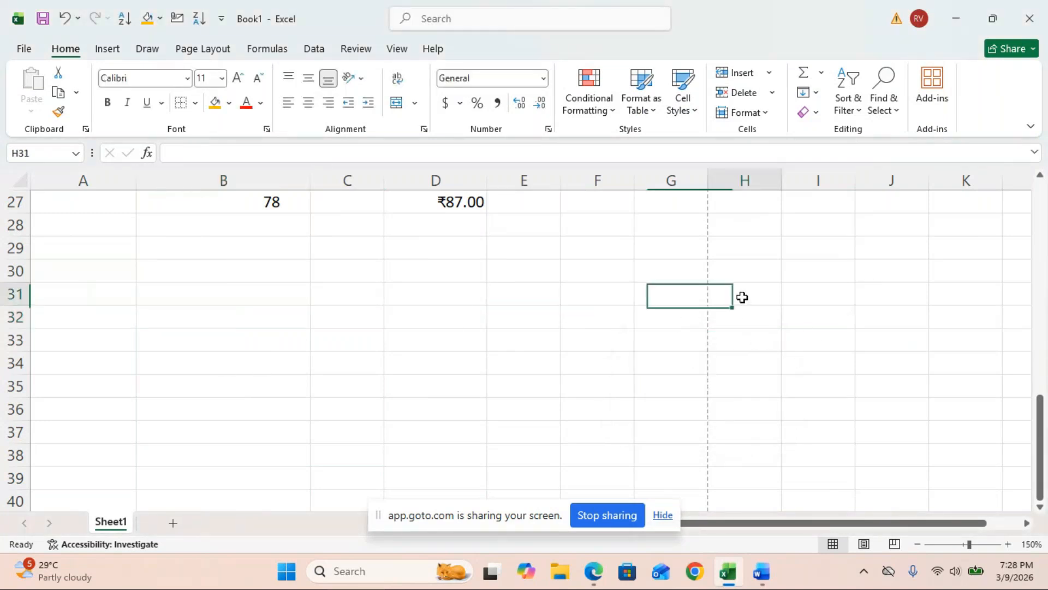
click(759, 113)
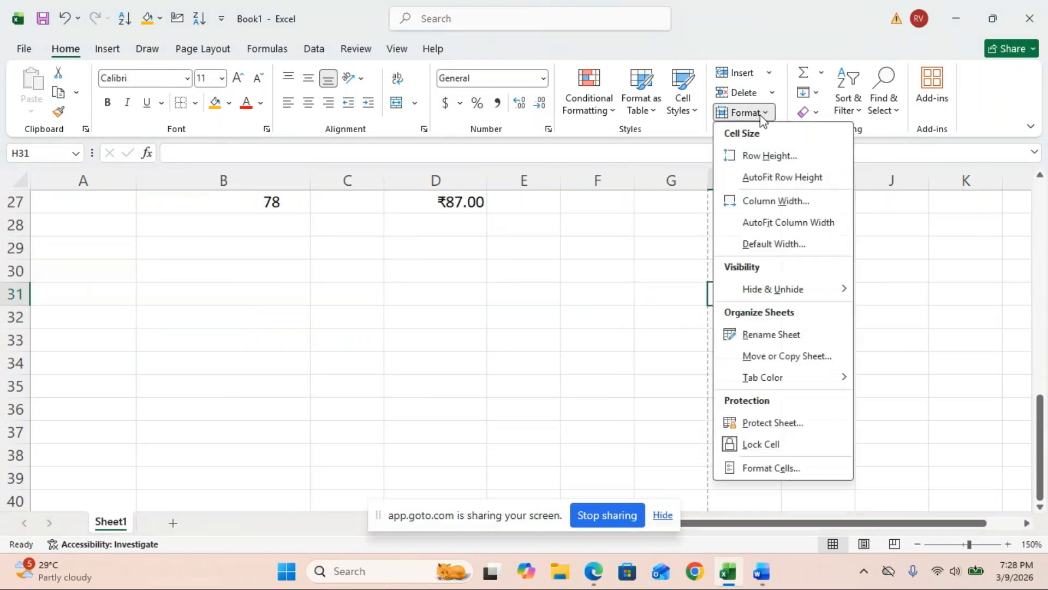
click(778, 203)
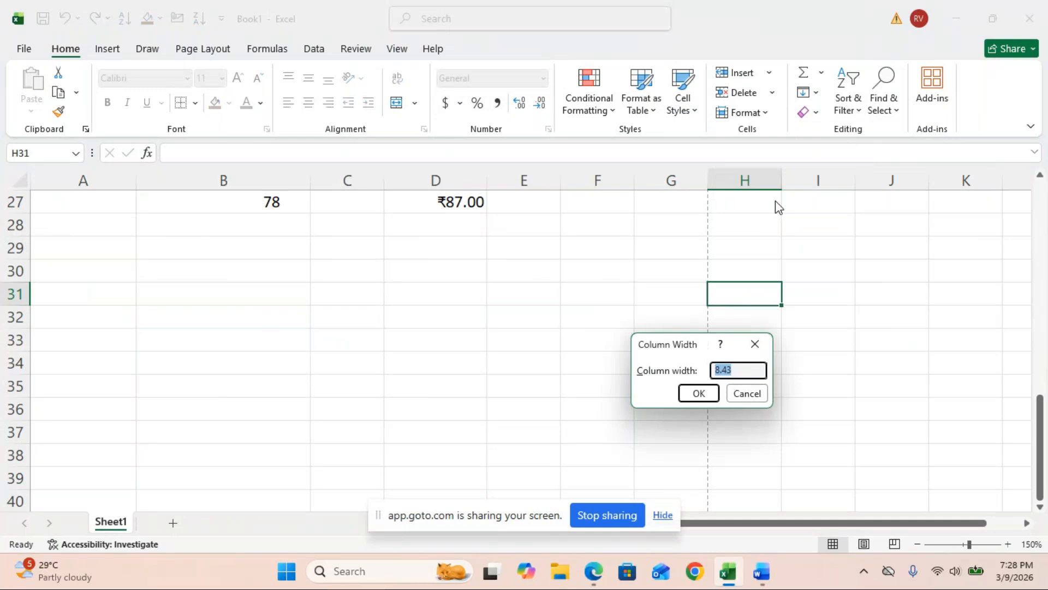
click(758, 342)
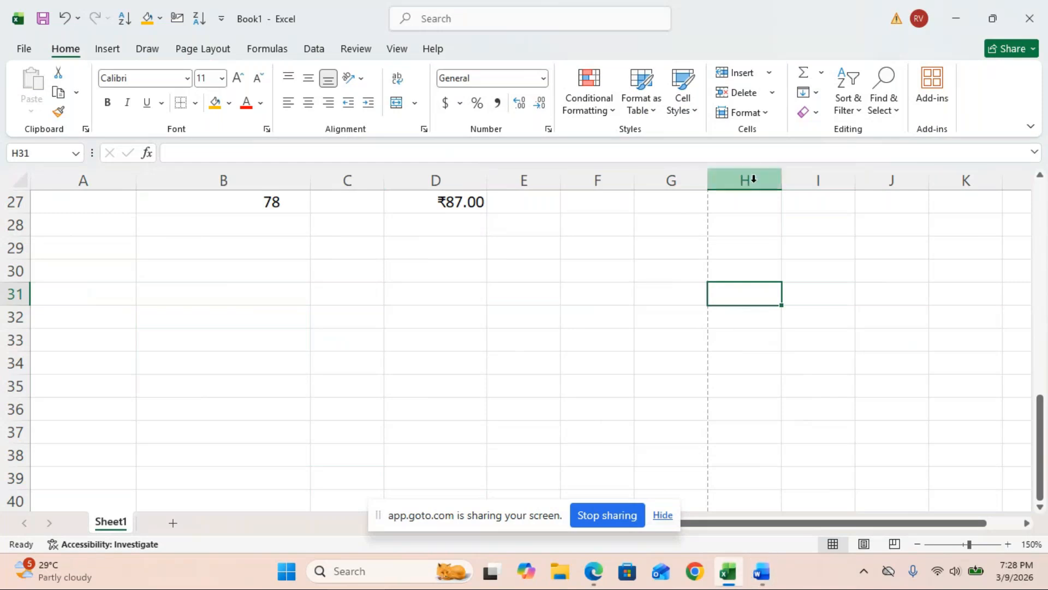
- Show the Hide & Unhide options for rows, columns and sheets without applying any
click(758, 113)
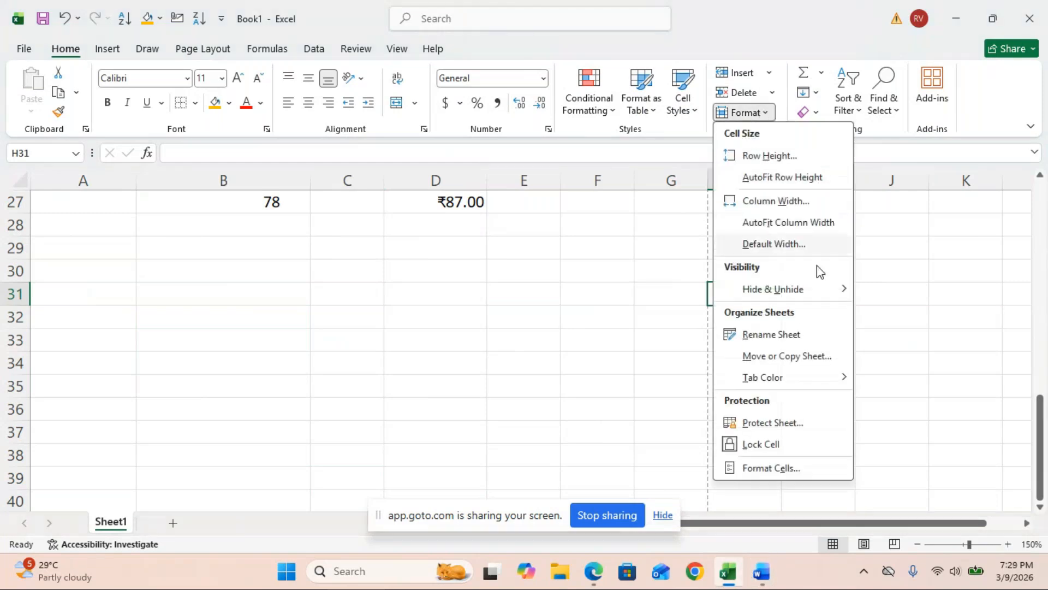
mouse_move(787, 294)
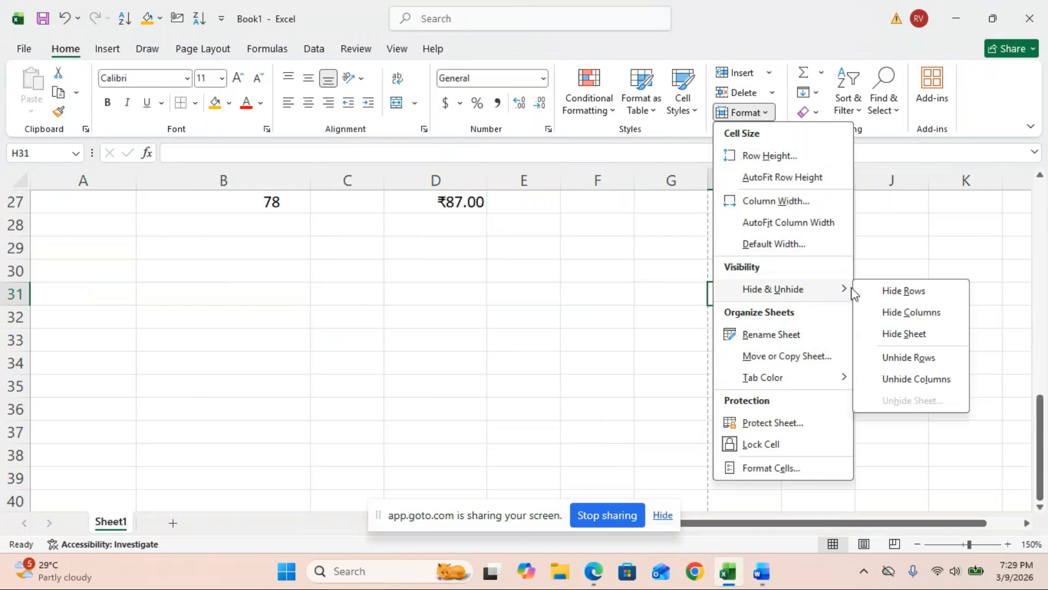
click(476, 456)
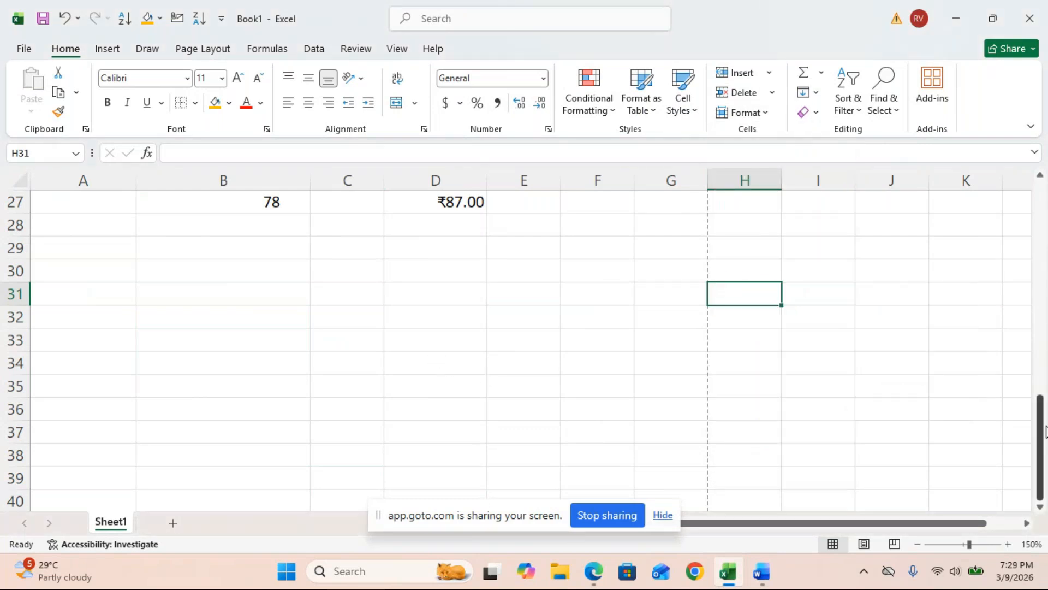
- Copy the student rows A11:D16 from Sheet1 into a new worksheet, starting at cell A1
drag(1041, 422, 1044, 286)
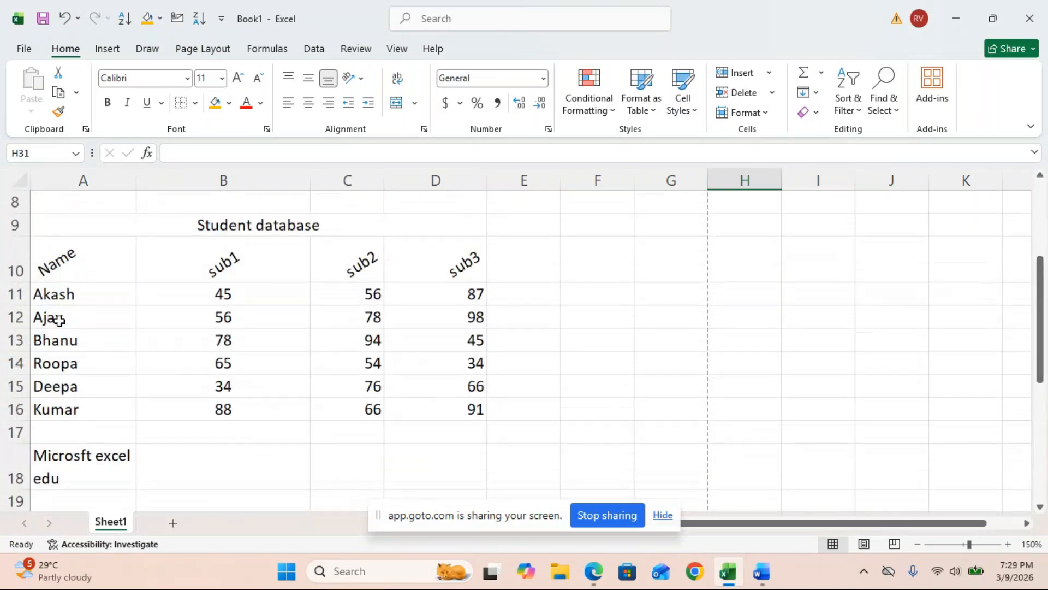
drag(70, 297, 412, 406)
key(ctrl+c)
click(172, 524)
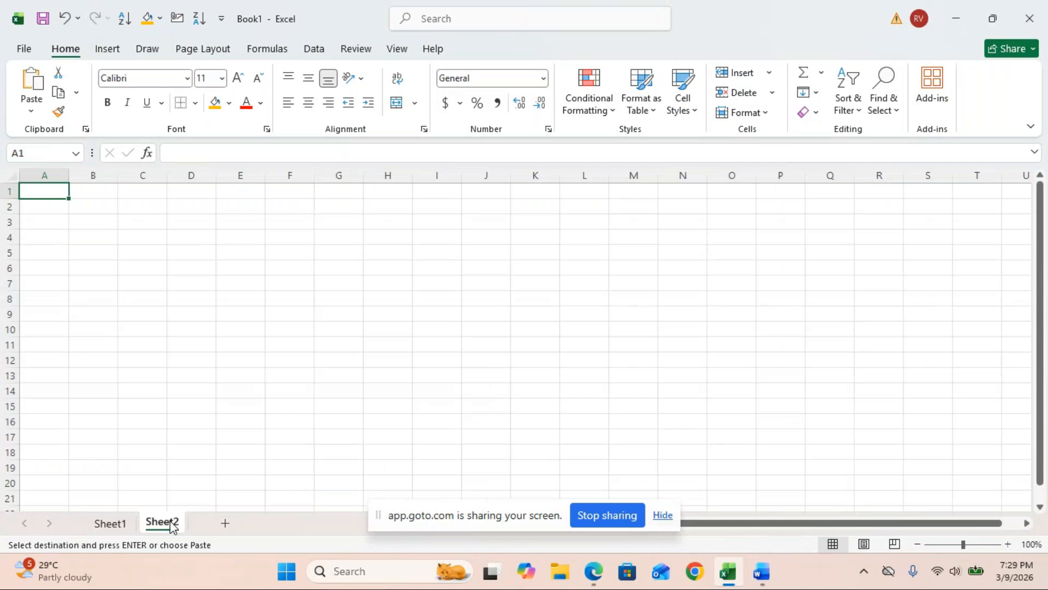
key(ctrl+v)
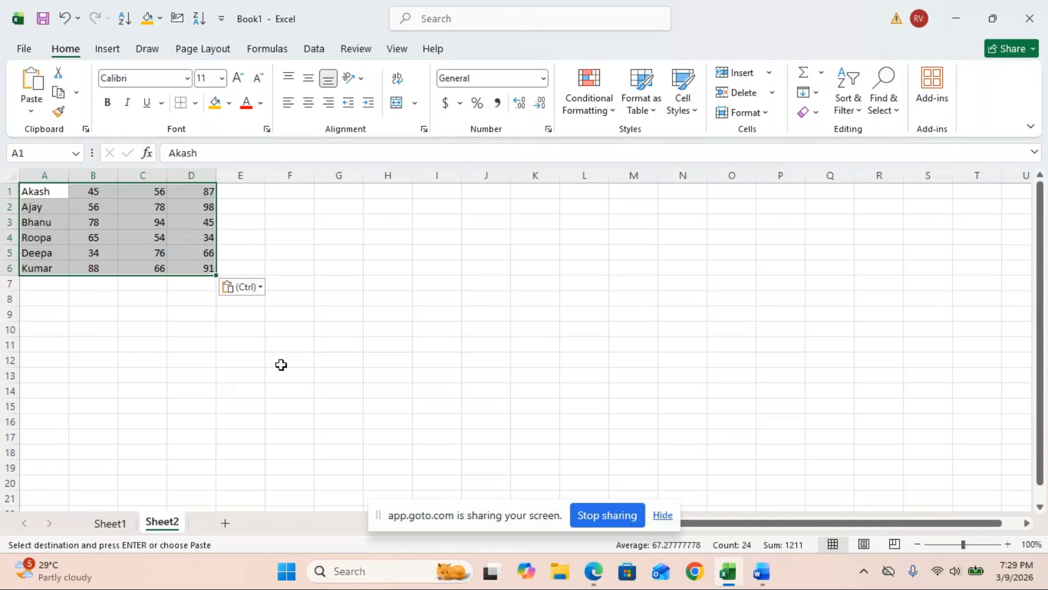
click(351, 318)
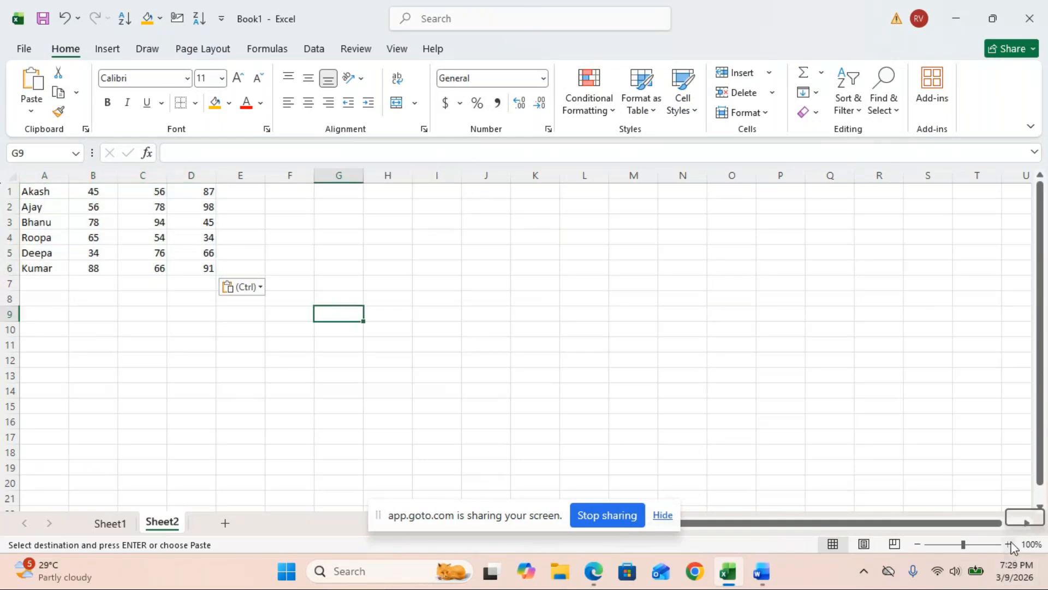
click(1009, 544)
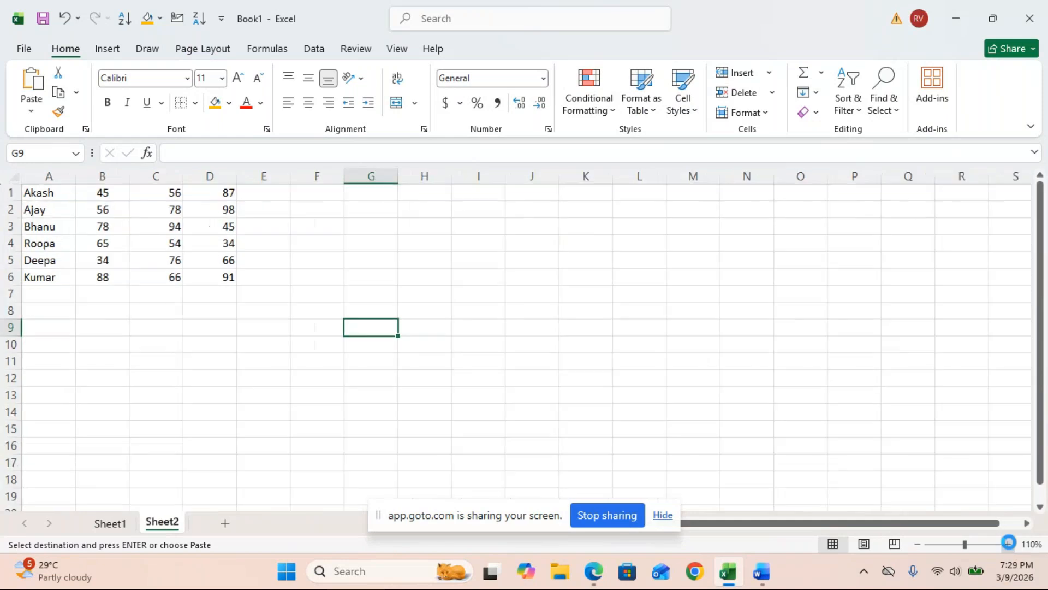
click(1009, 545)
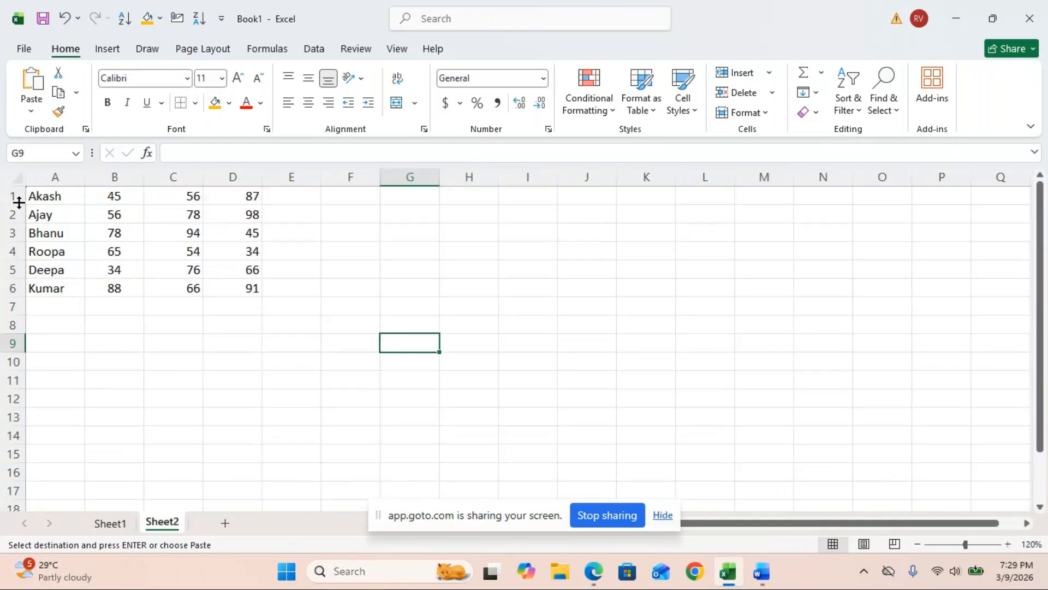
- Insert a blank sheet row above the student data, at row 1 of Sheet2
click(42, 196)
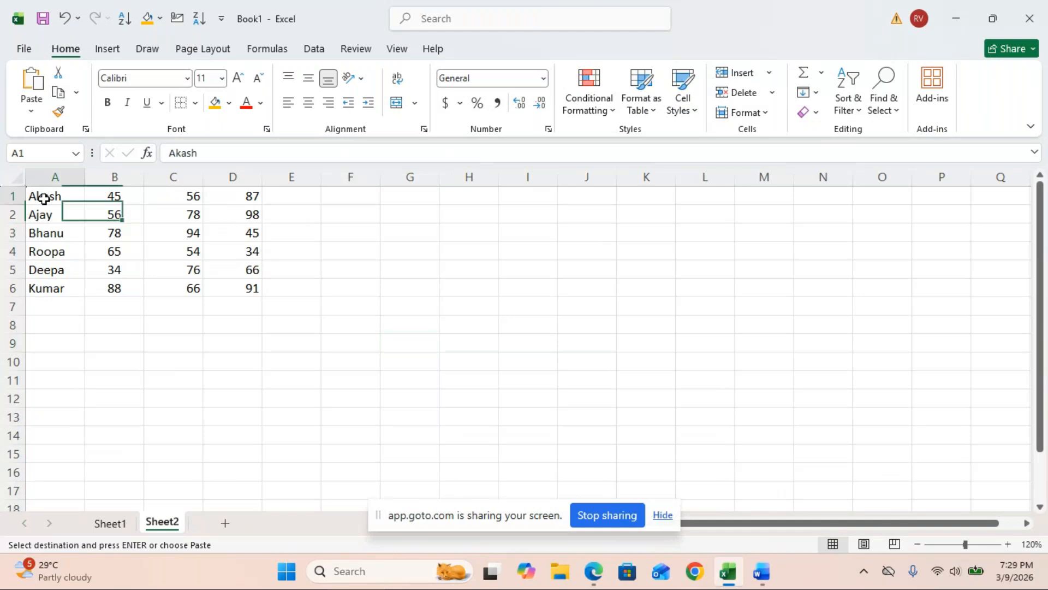
click(769, 73)
click(766, 118)
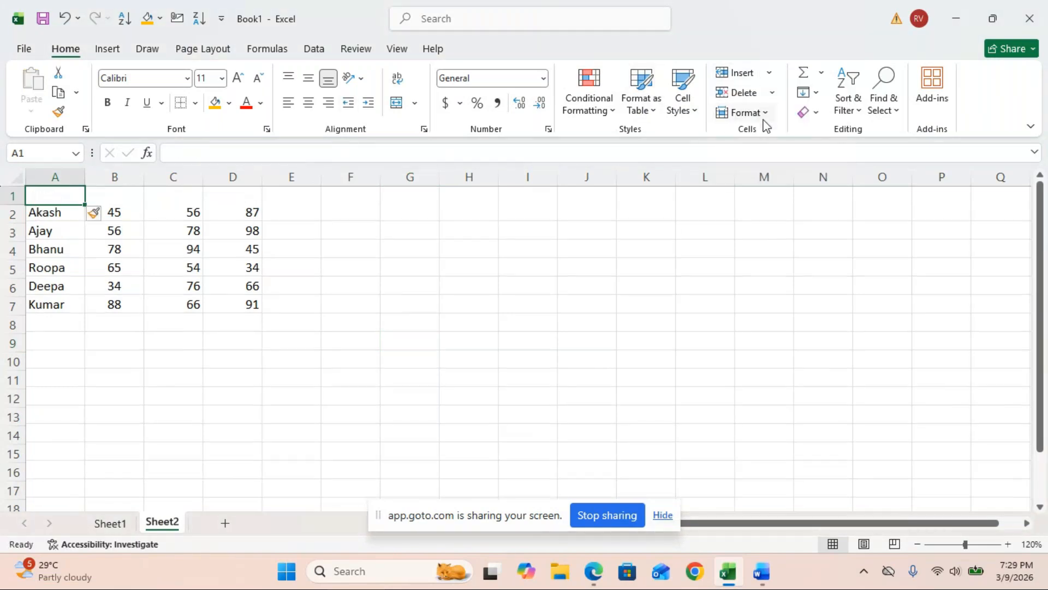
- Enter the column headings Name, sub1, sub2 and sub3 in cells A1 to D1
text(nam)
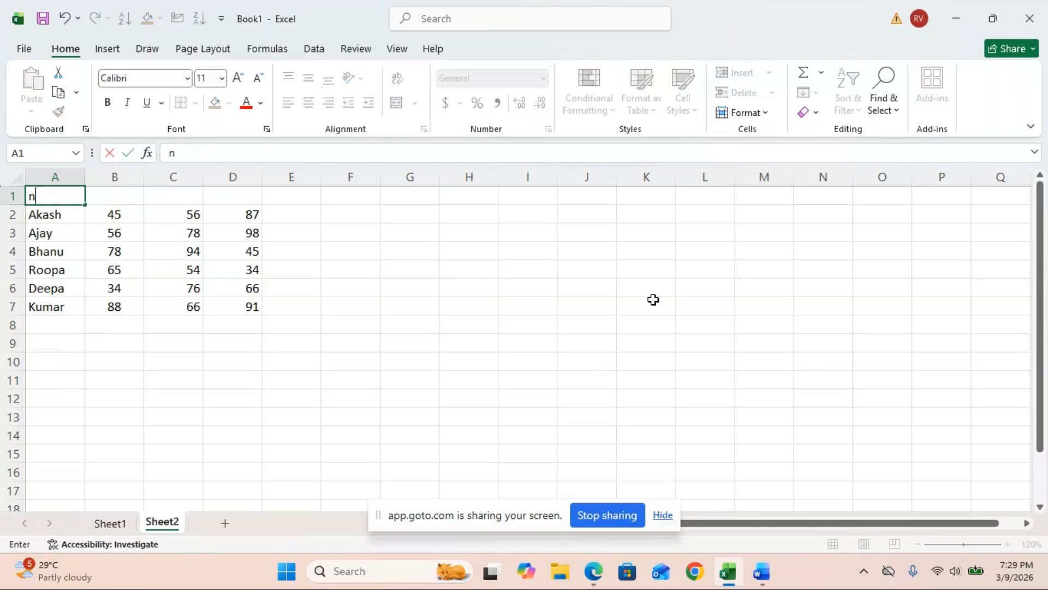
key(BackSpace)
key(BackSpace)
key(BackSpace)
text(Name)
key(Tab)
text(su)
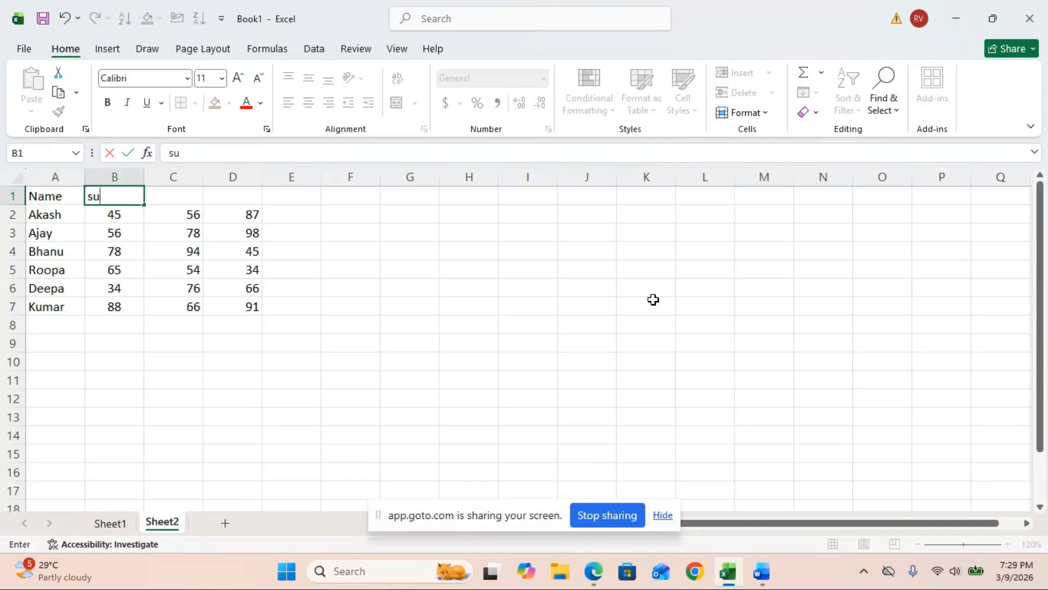
text(b1)
key(Tab)
text(su)
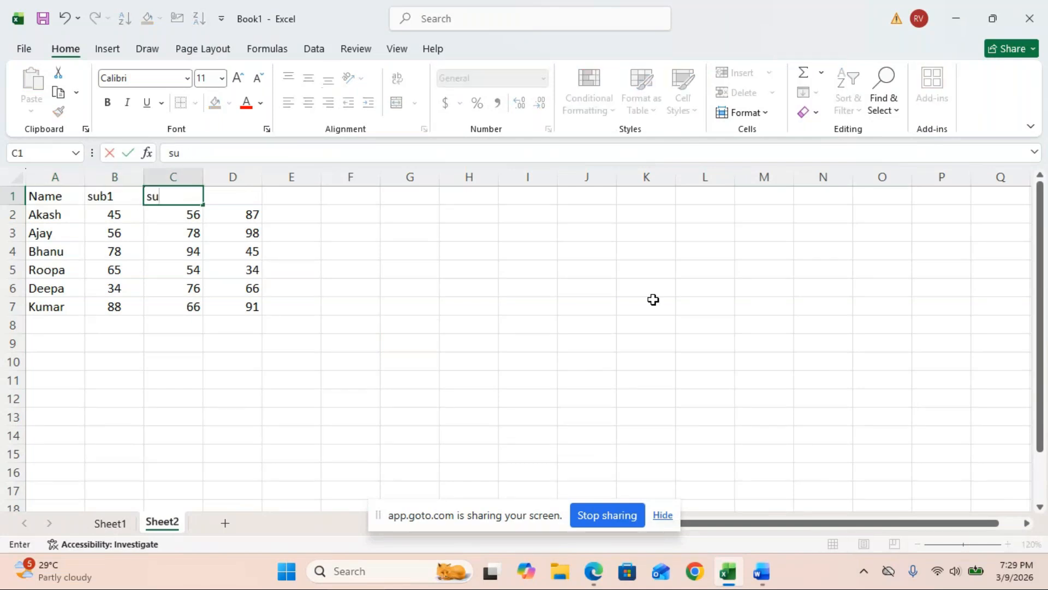
text(b2)
key(Tab)
text(su)
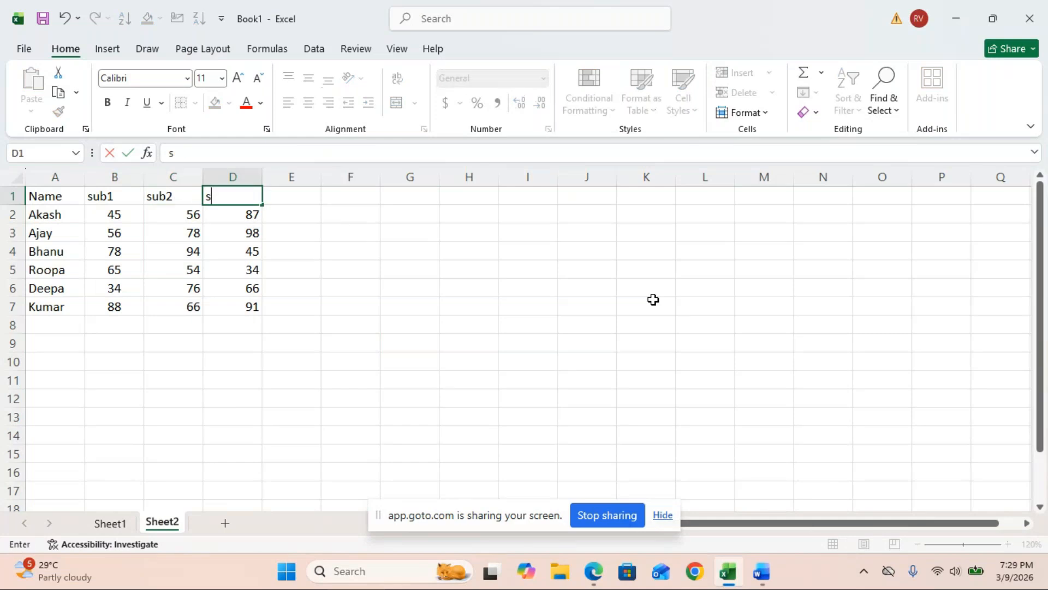
text(b3)
click(414, 301)
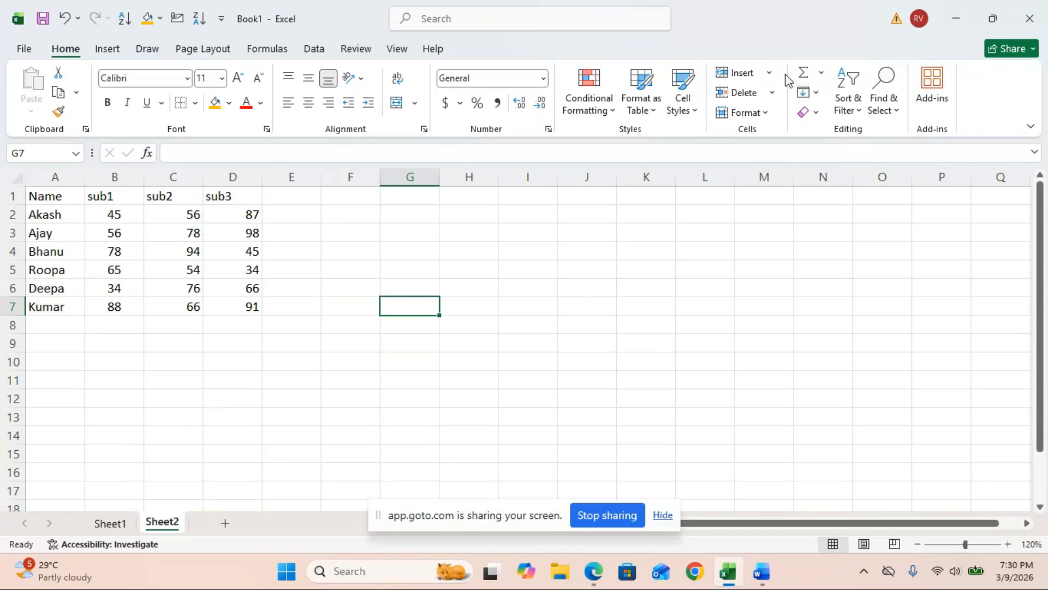
- Insert a blank sheet column before the sub2 column
click(768, 72)
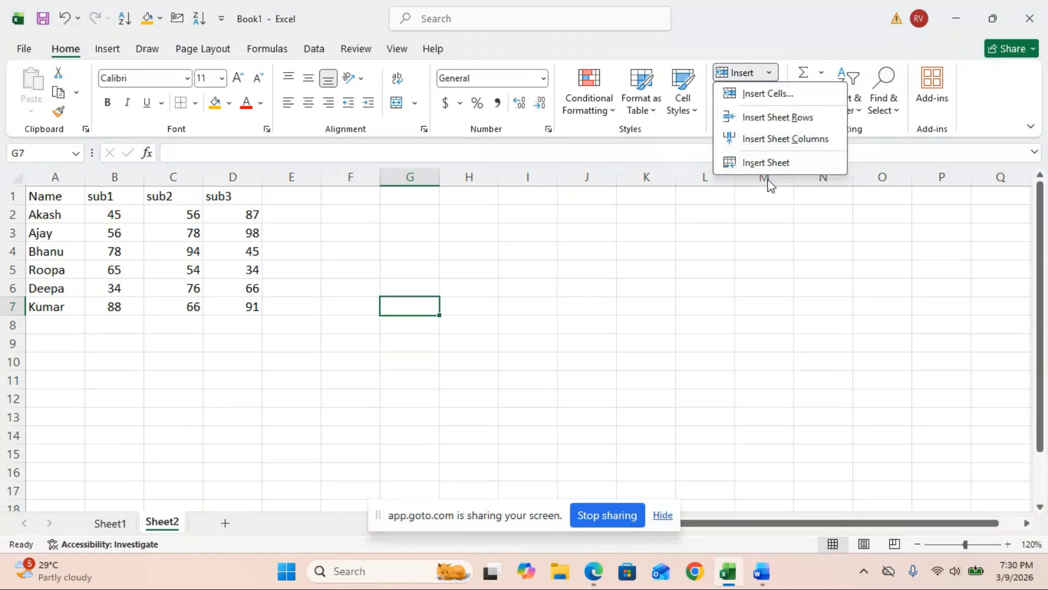
click(651, 280)
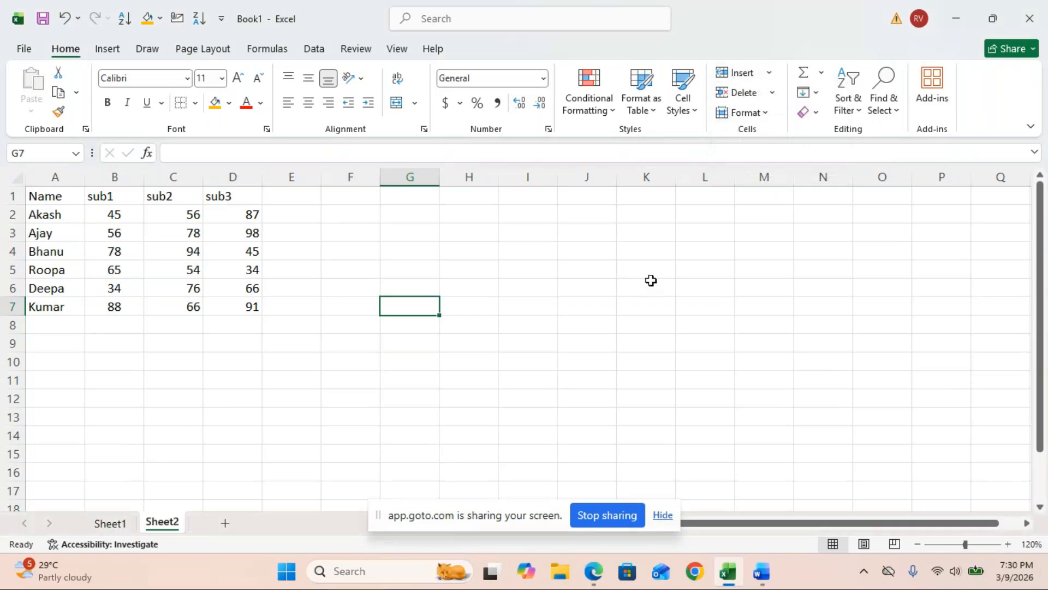
click(178, 192)
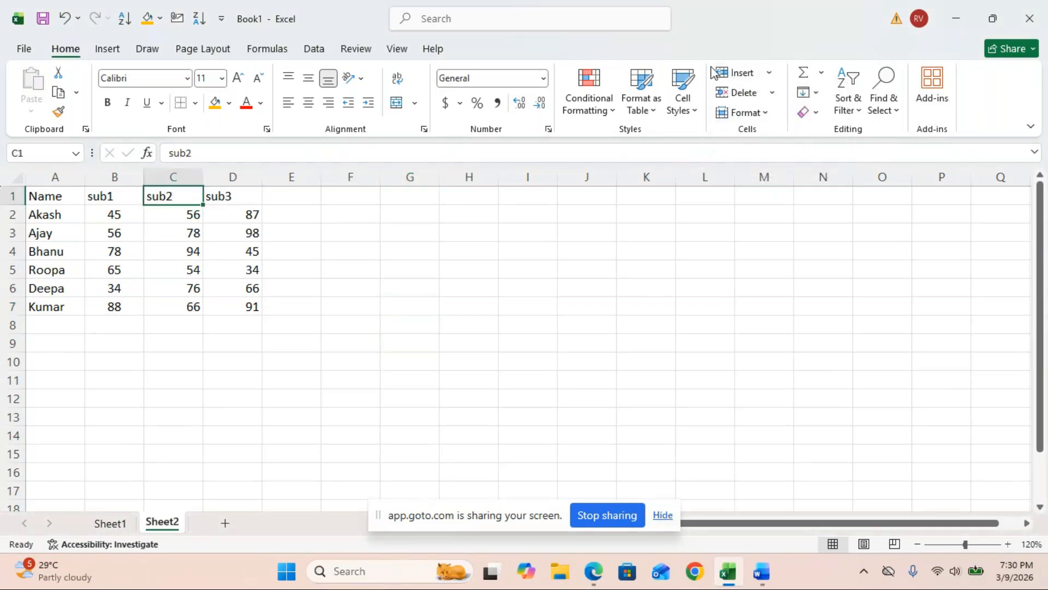
click(771, 72)
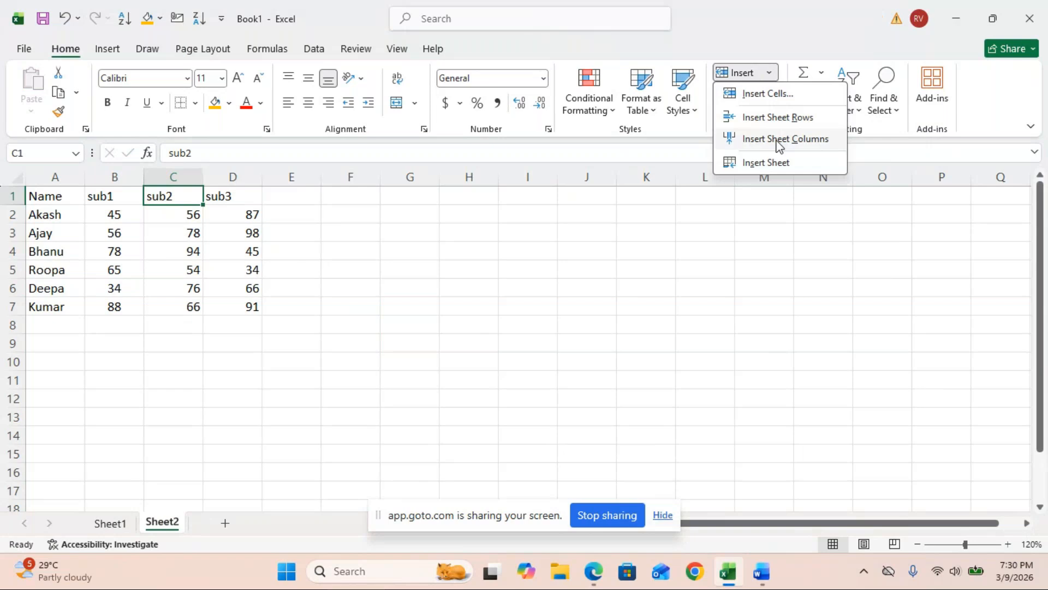
click(779, 139)
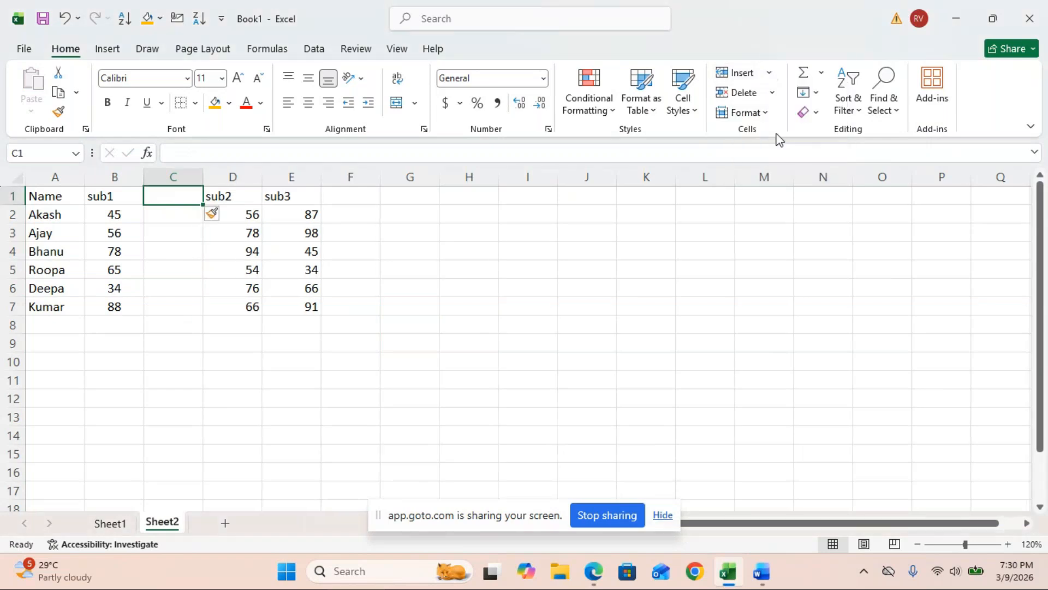
- Insert a blank worksheet in front of Sheet2 and delete that new sheet again
click(773, 94)
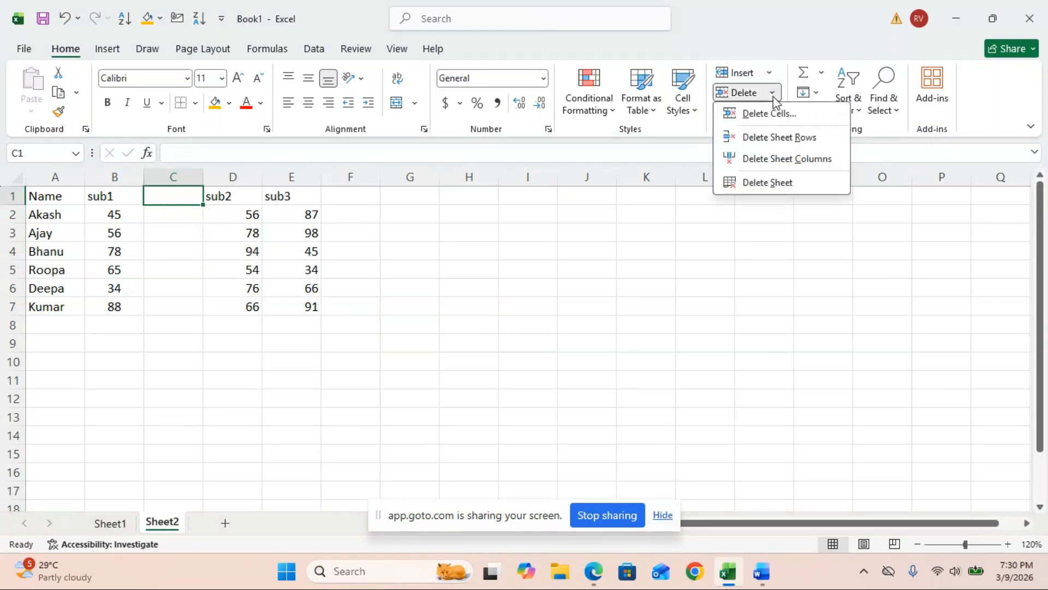
click(771, 75)
click(771, 74)
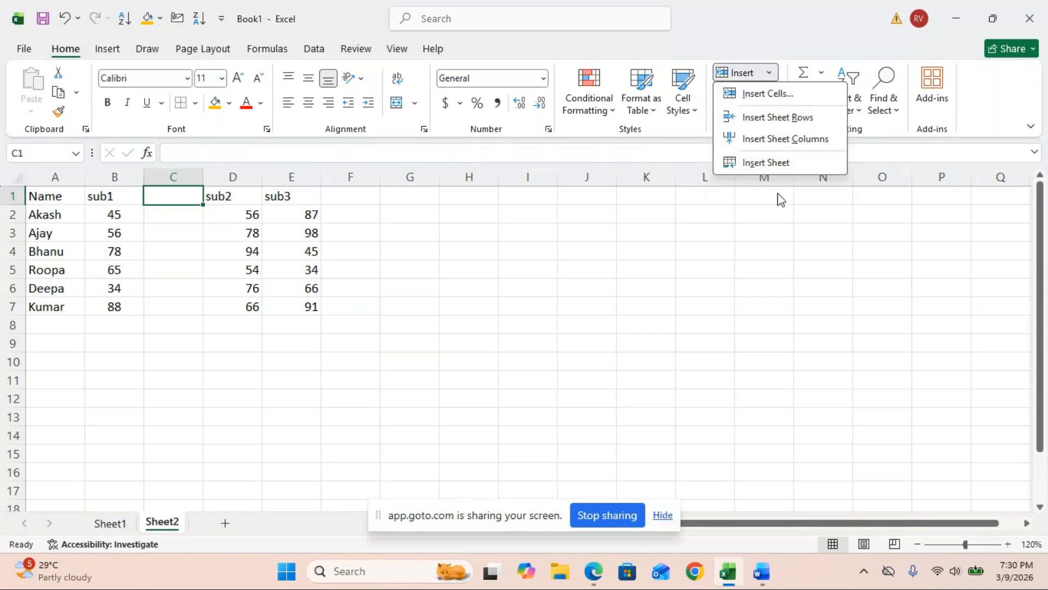
click(770, 162)
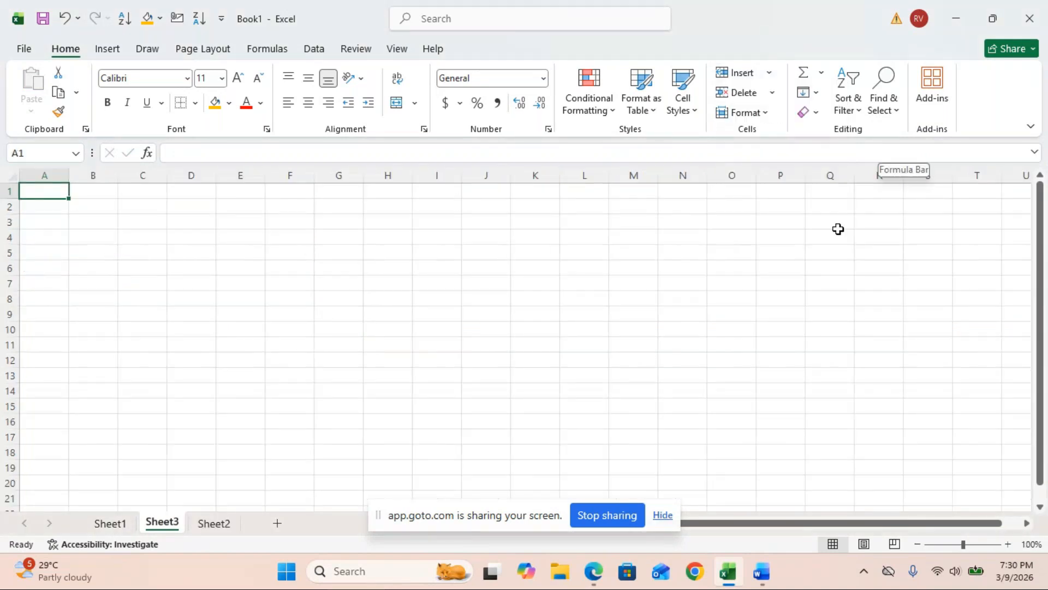
click(772, 92)
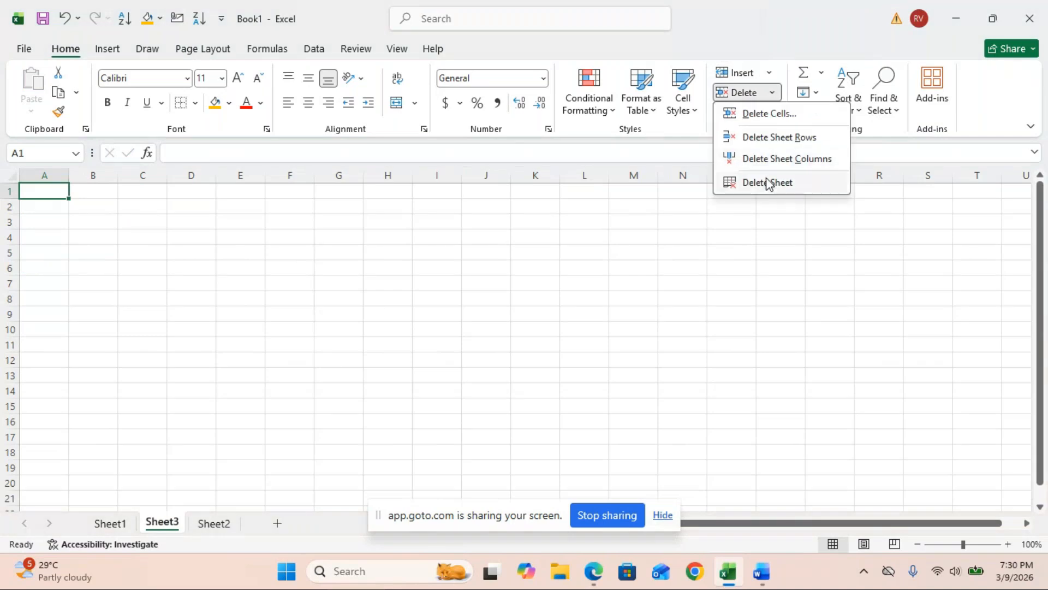
click(767, 183)
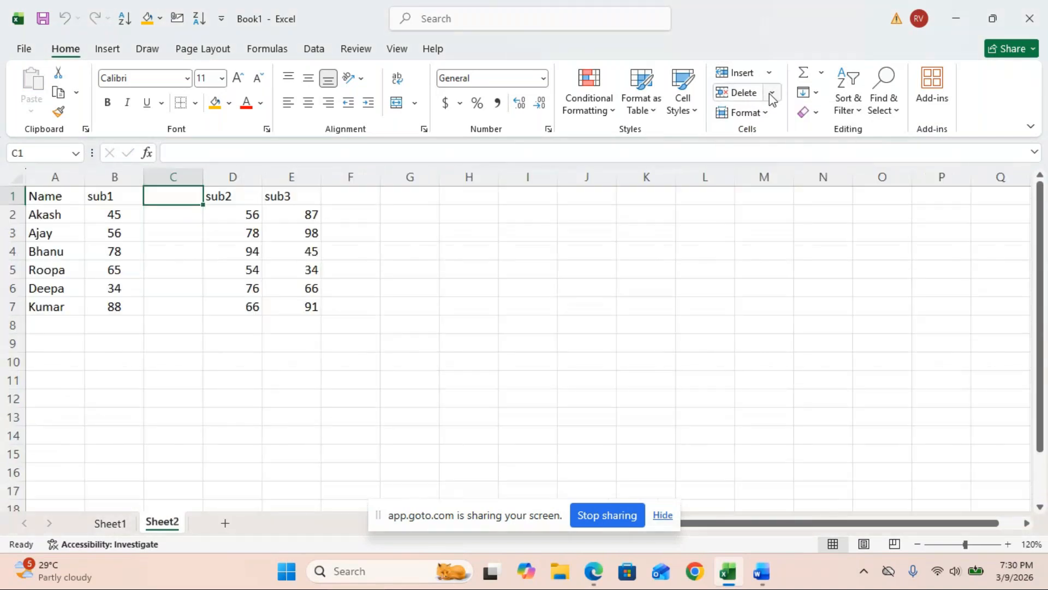
- Delete the blank sheet column C between sub1 and sub2
click(770, 93)
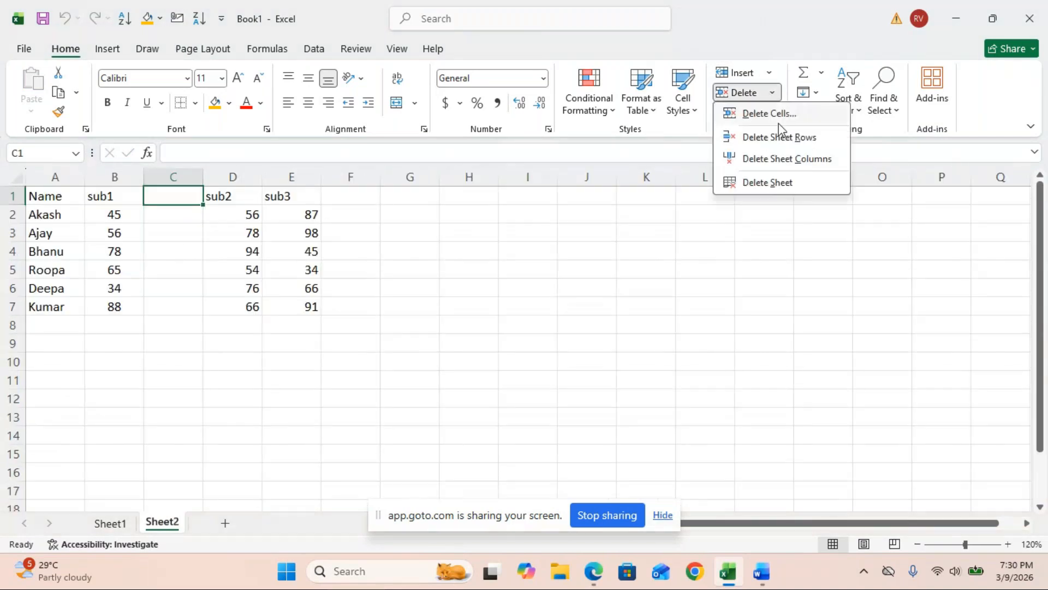
click(771, 160)
drag(63, 330, 248, 300)
click(249, 300)
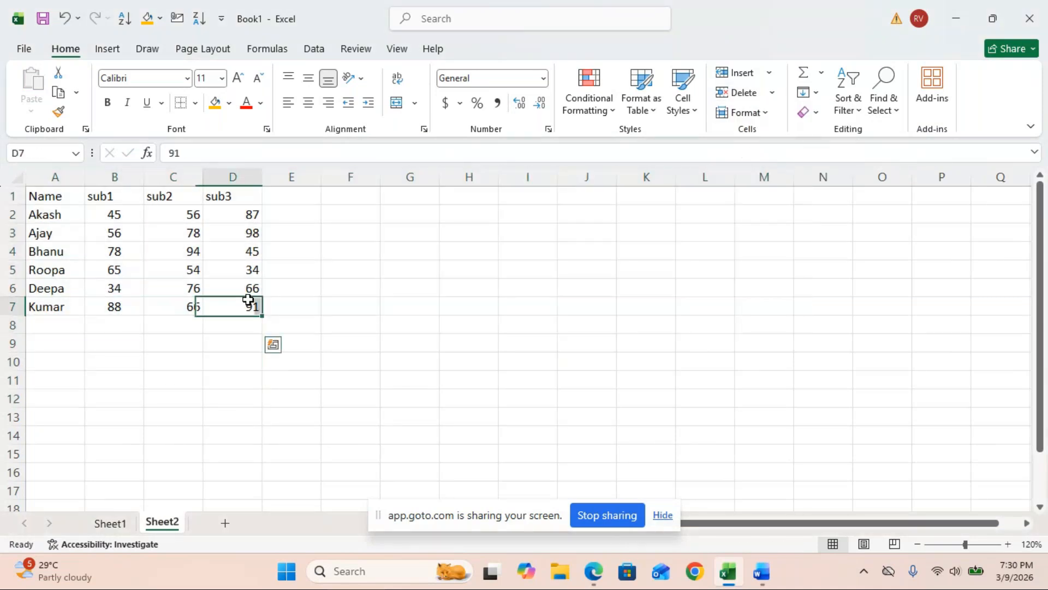
- Insert a blank sheet row above the first student's row and delete that blank row again
click(49, 218)
click(770, 74)
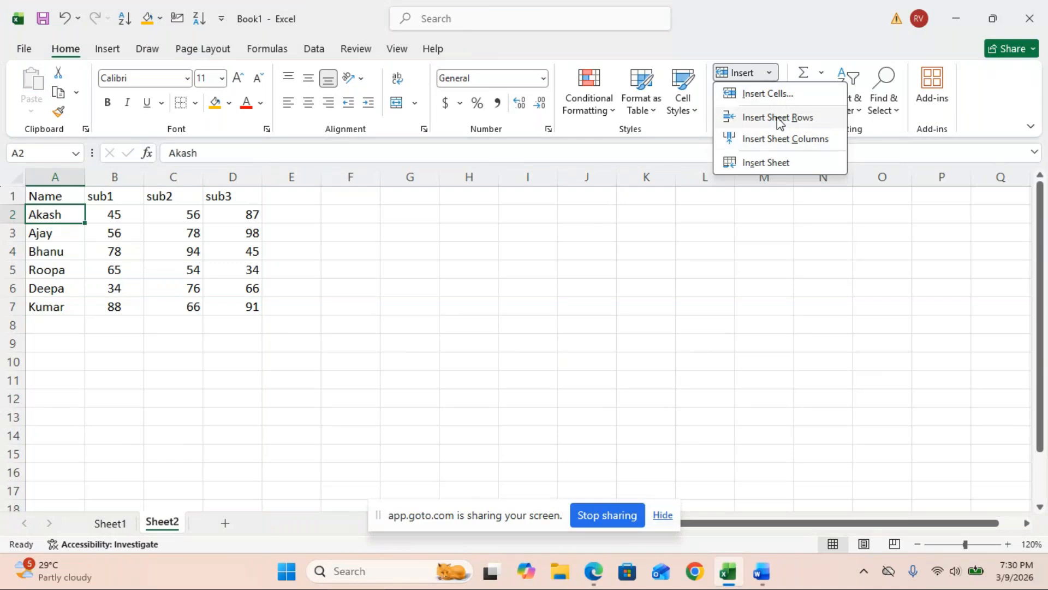
click(780, 118)
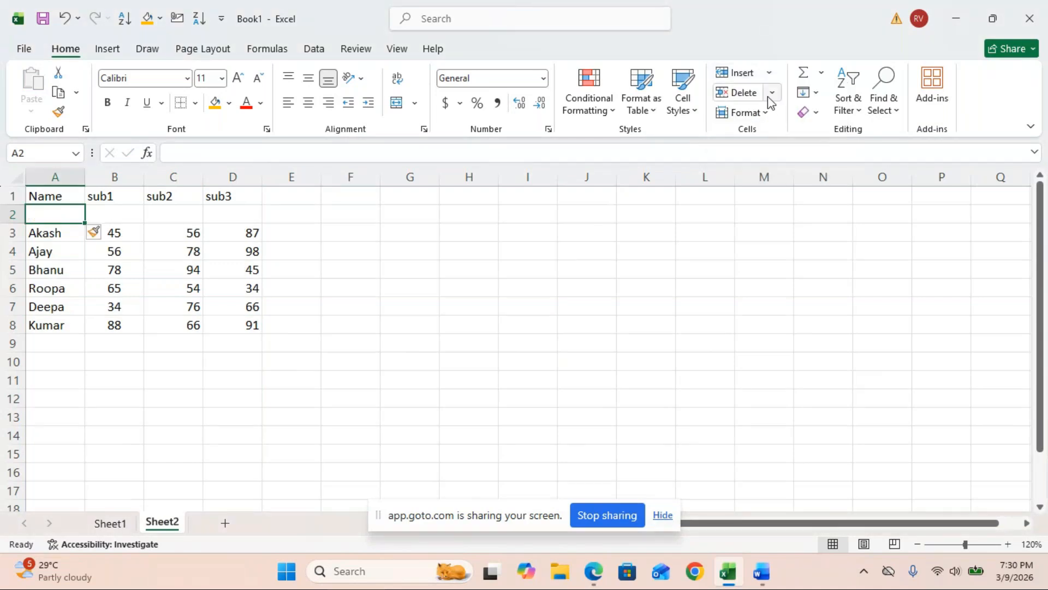
click(772, 93)
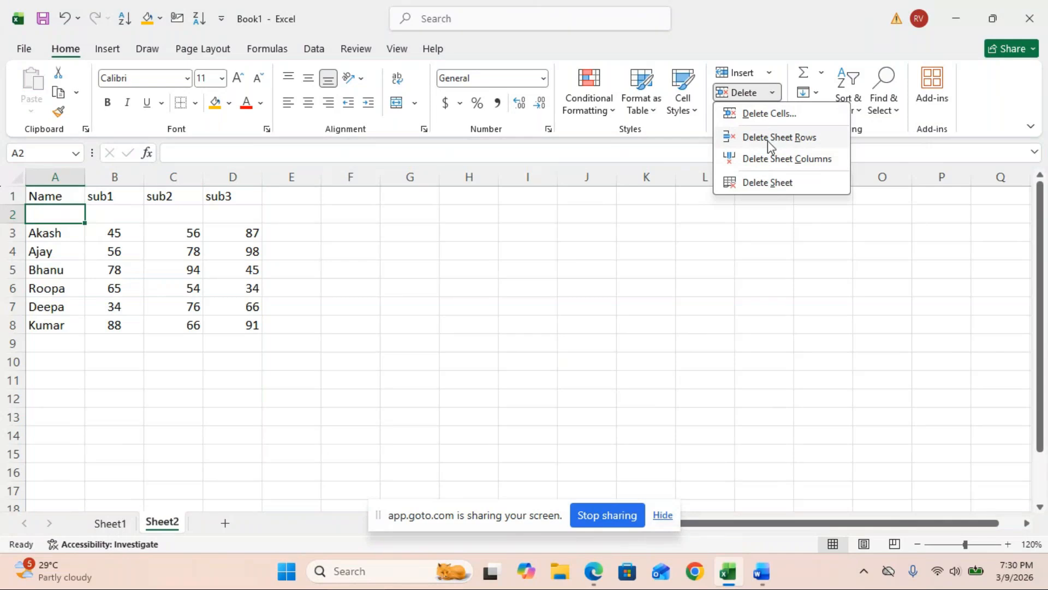
click(776, 141)
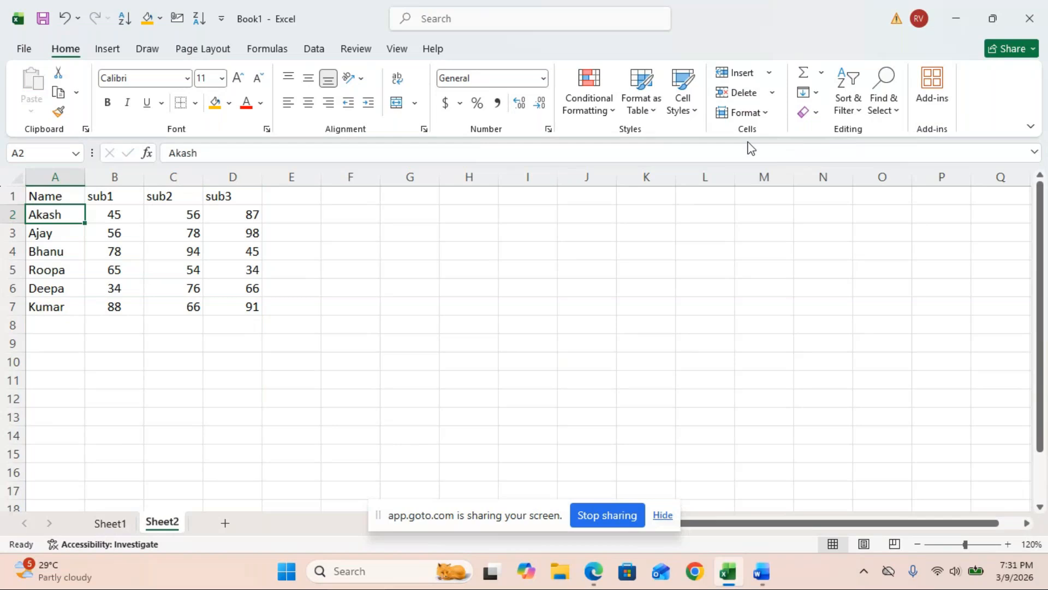
- Review the Hide & Unhide options available for rows, columns and sheets on Sheet2, without applying any
click(644, 112)
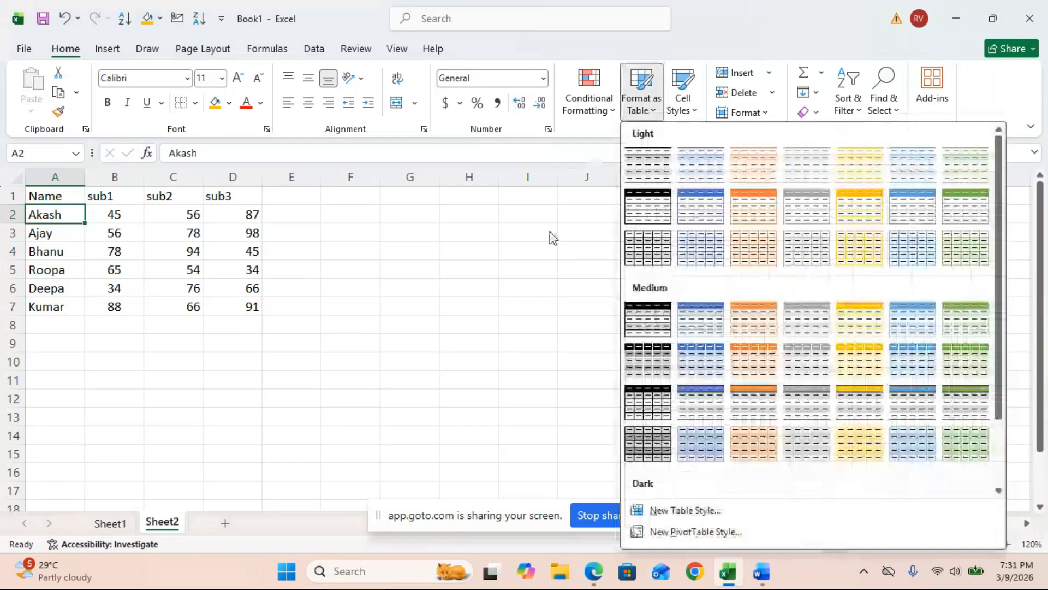
click(551, 236)
click(550, 233)
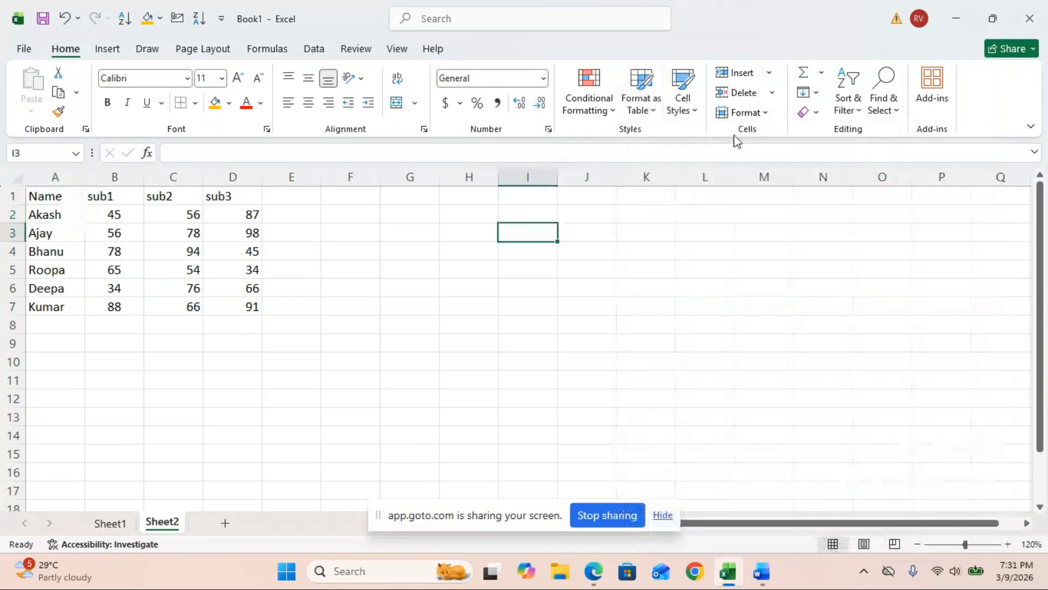
click(766, 113)
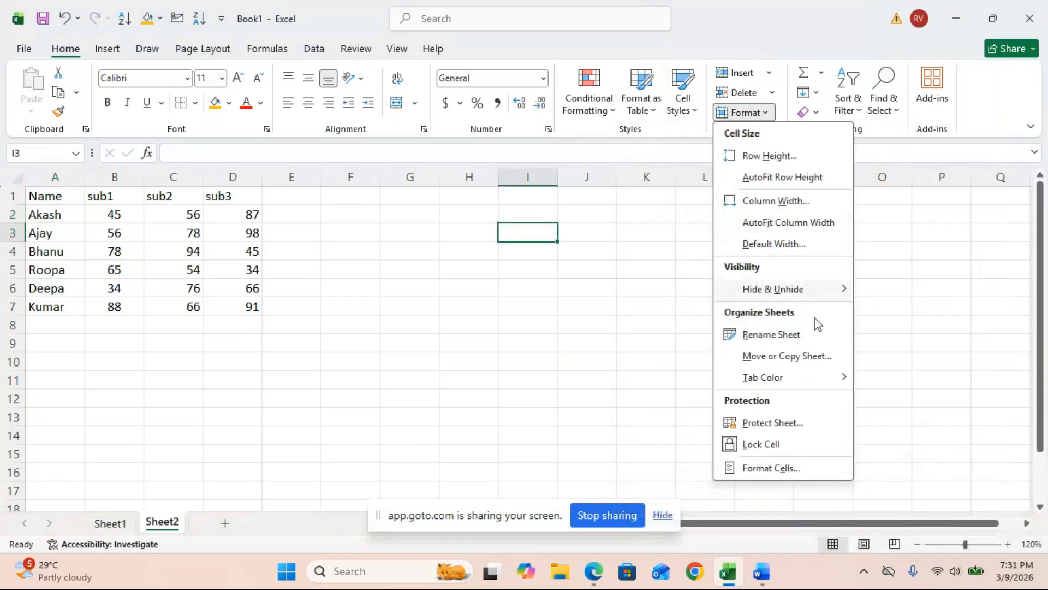
mouse_move(784, 295)
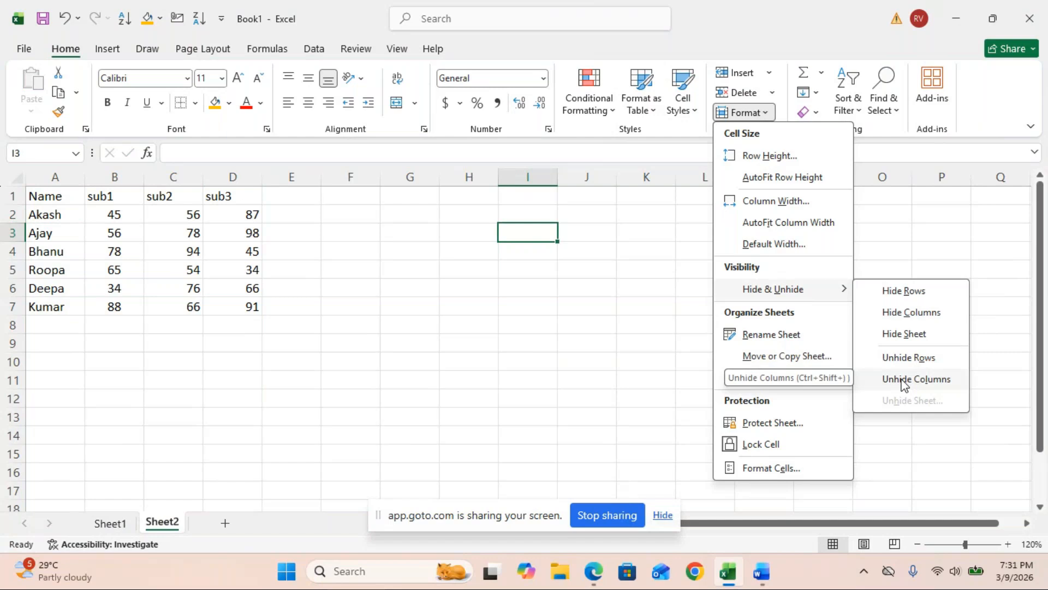
click(619, 392)
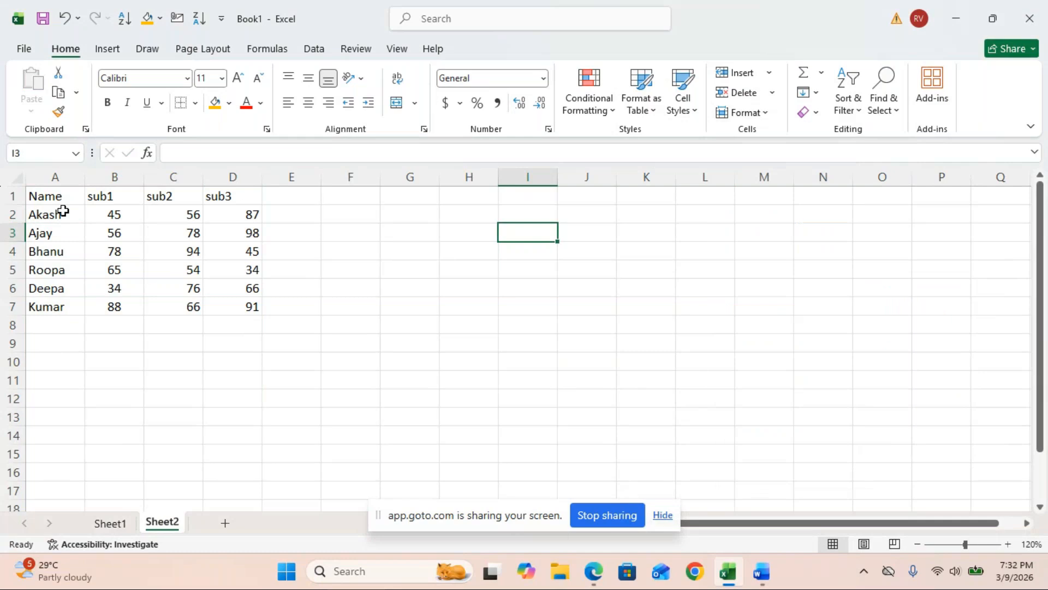
- Hide the heading row 1 and the Name column A, starting from cell A1
click(59, 195)
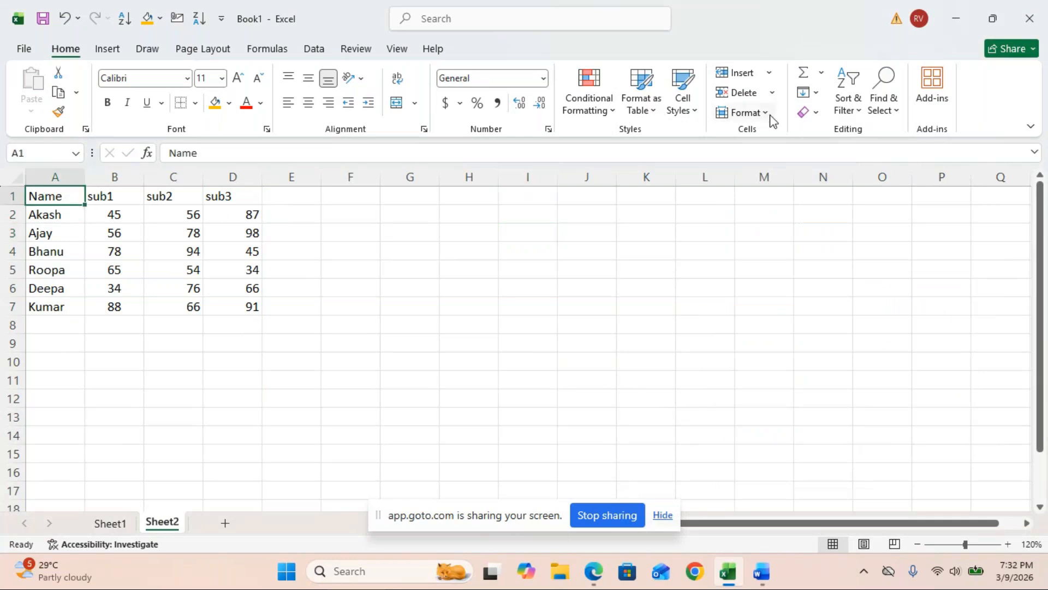
click(765, 115)
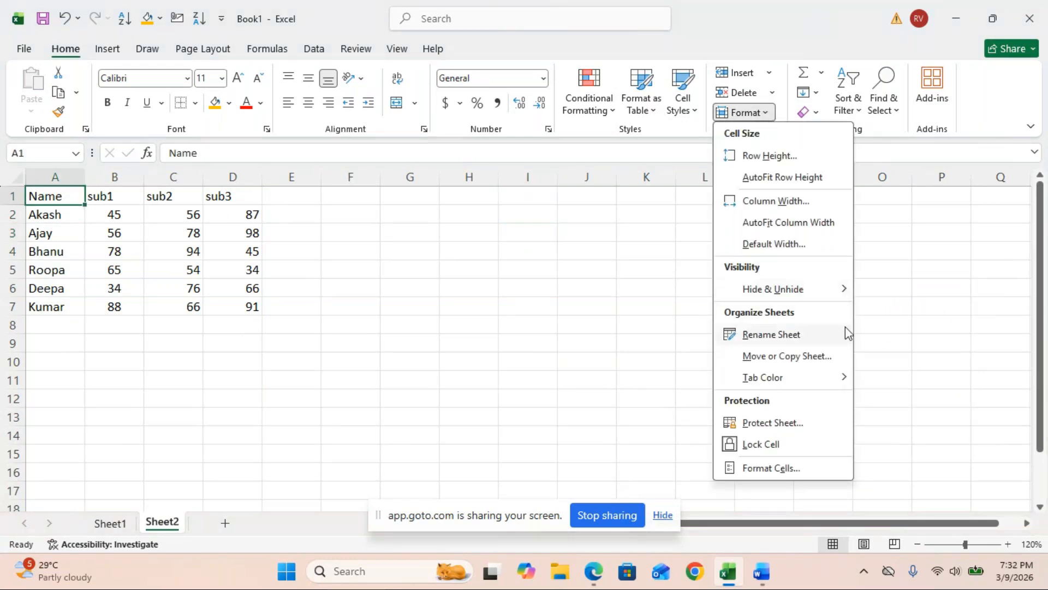
mouse_move(841, 288)
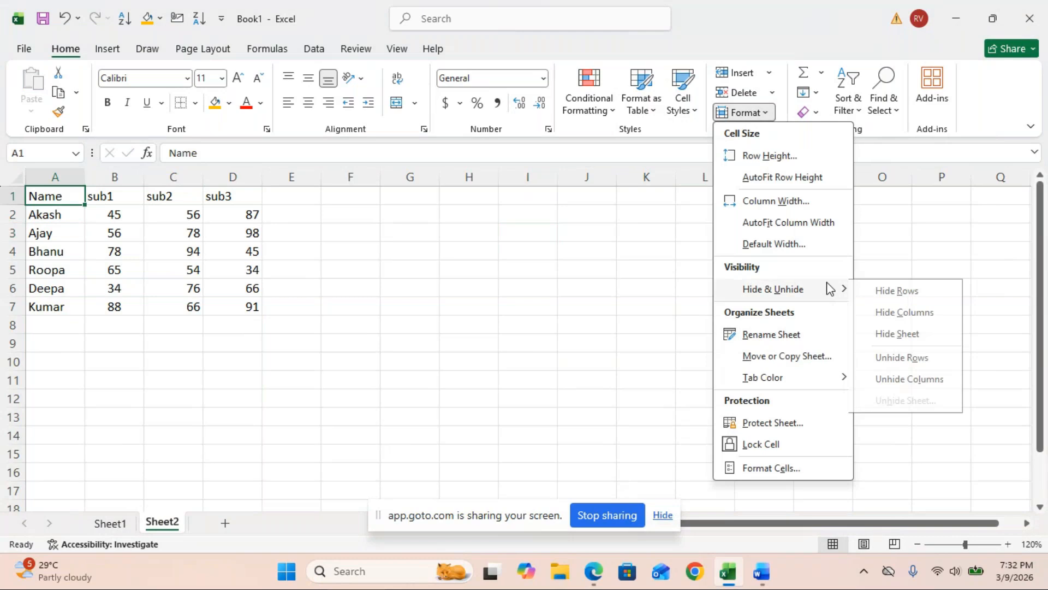
click(906, 290)
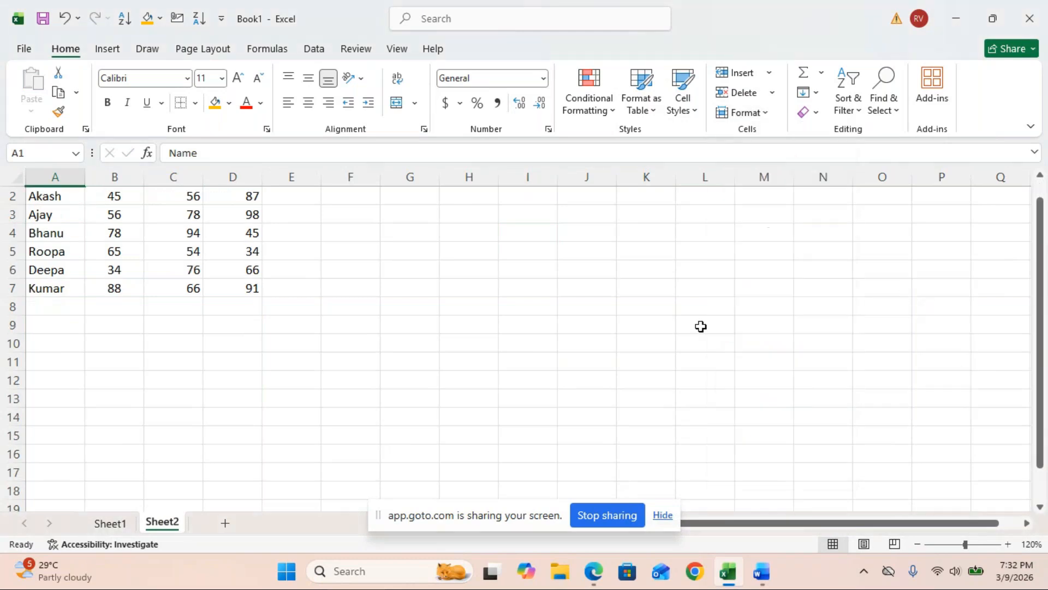
click(766, 114)
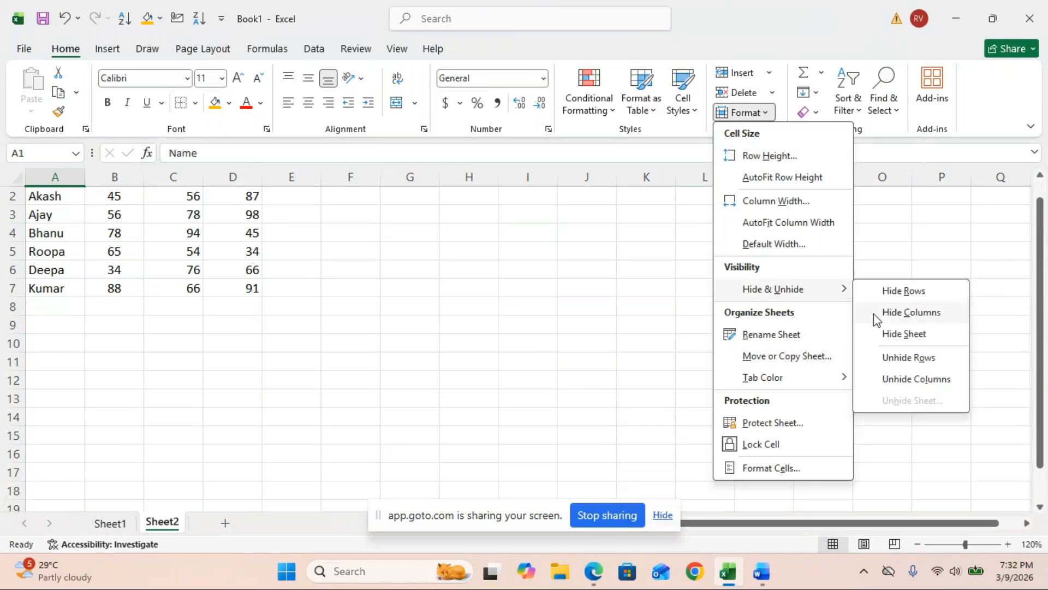
click(894, 315)
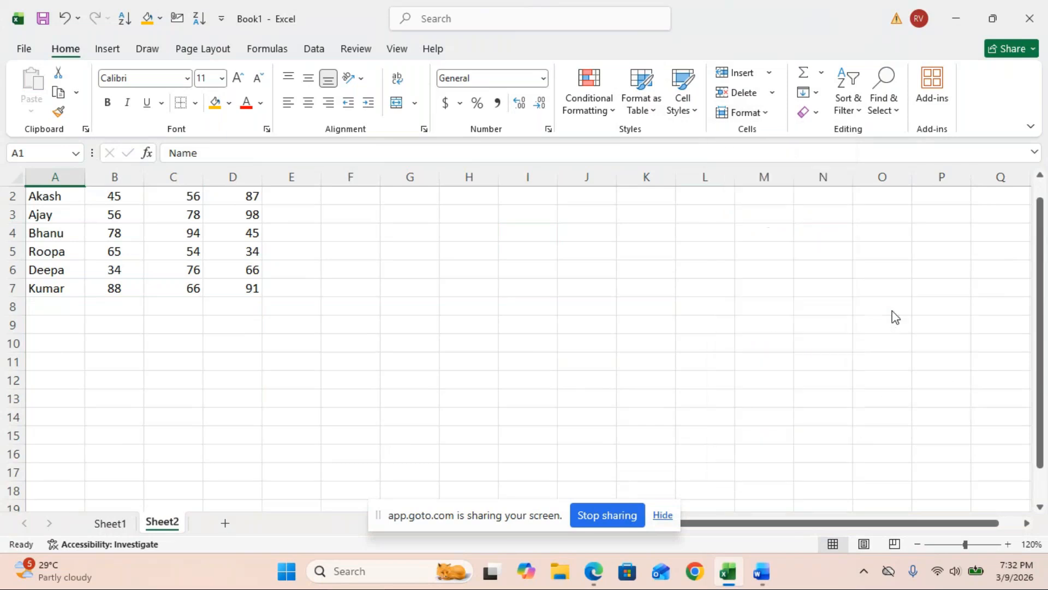
- Hide the worksheet Sheet2 and unhide it again
click(765, 115)
mouse_move(788, 289)
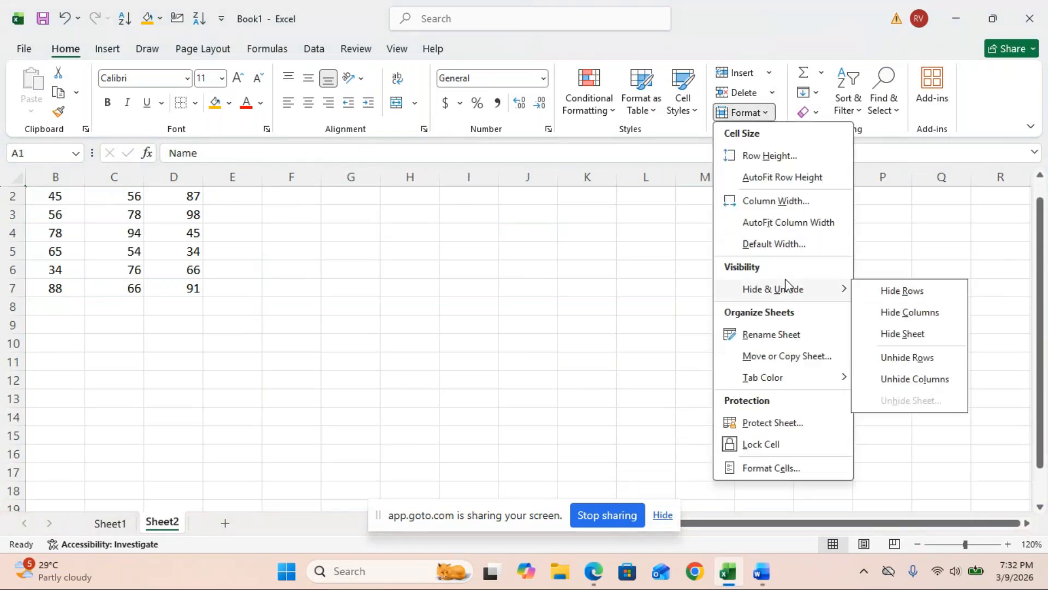
click(904, 334)
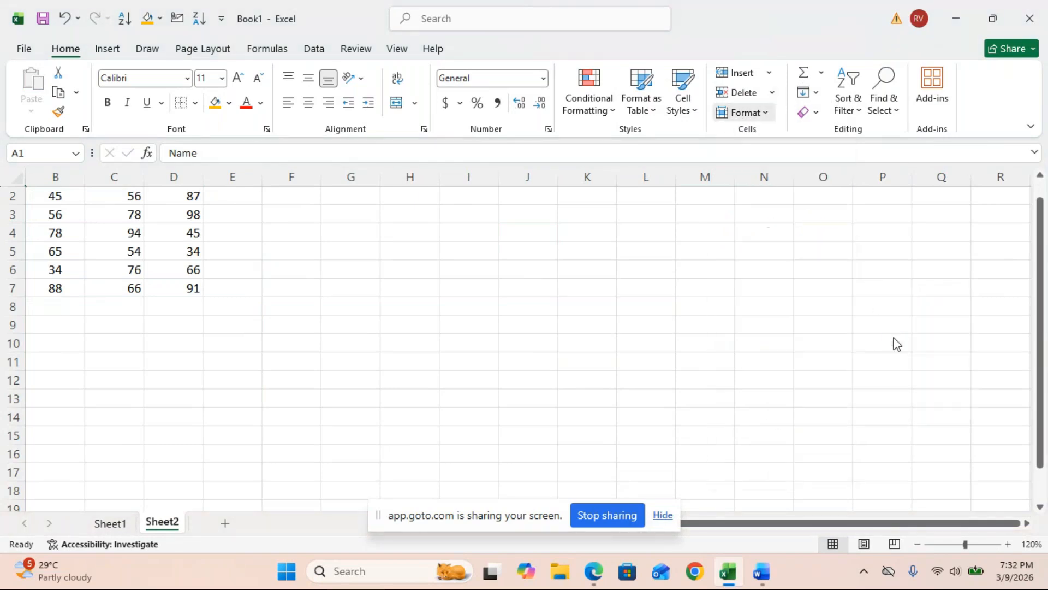
click(766, 113)
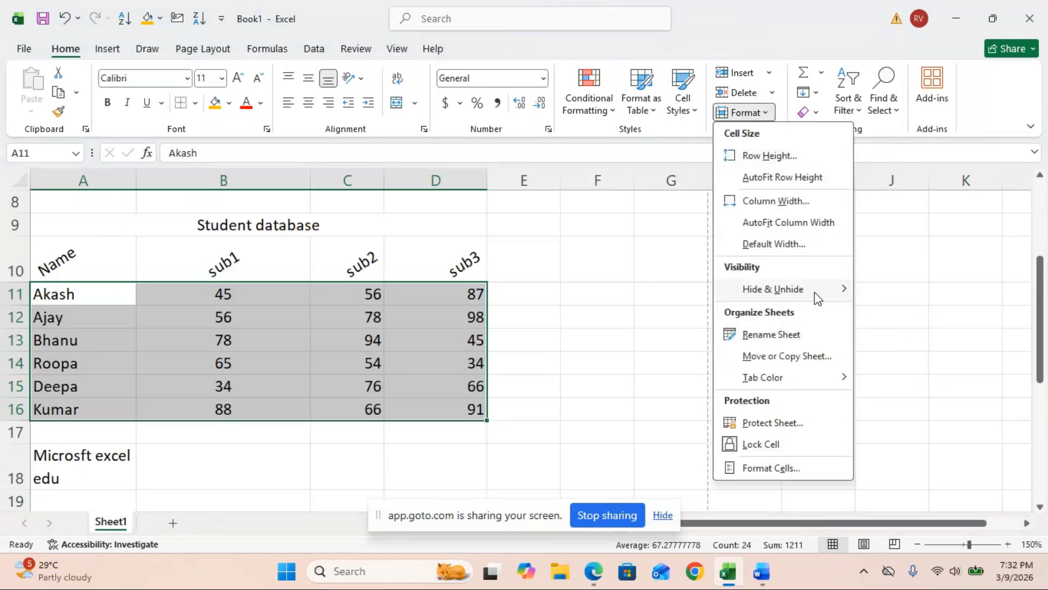
mouse_move(815, 292)
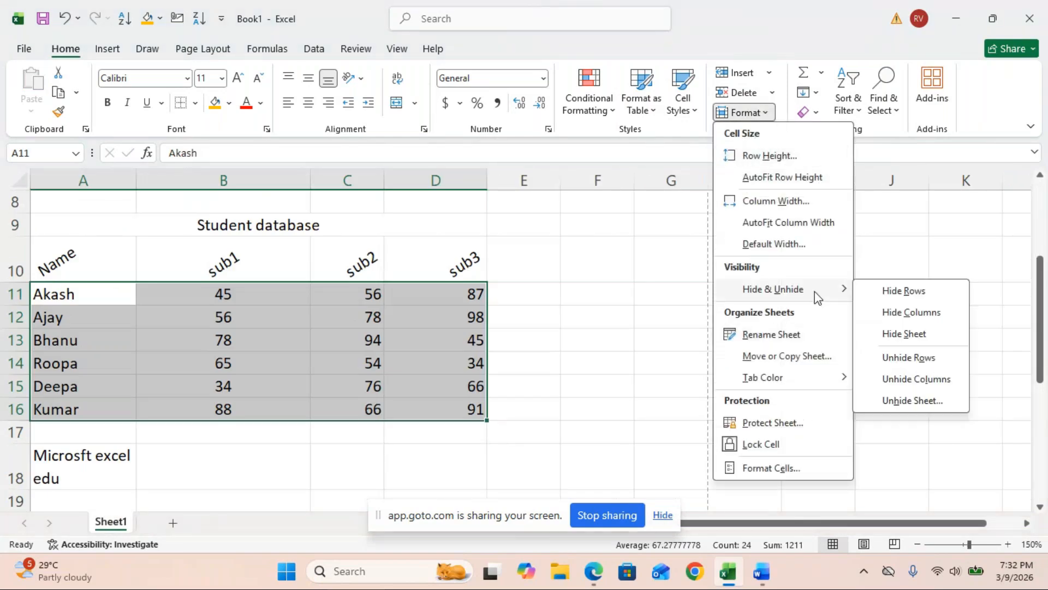
click(888, 404)
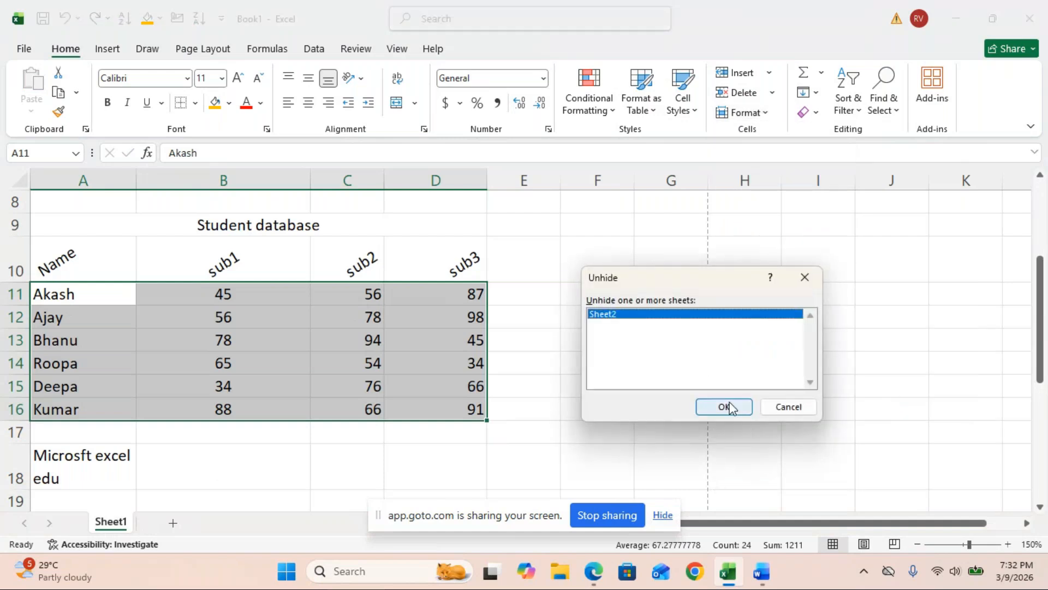
click(728, 406)
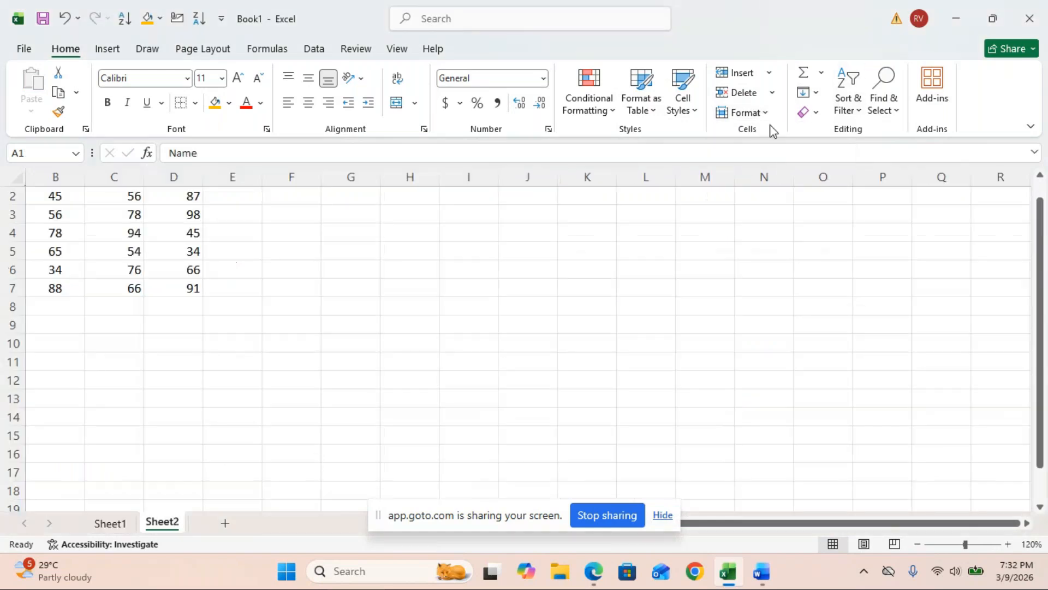
- Unhide the Name column A and the heading row 1 on Sheet2, finishing on an empty cell below the table
click(765, 112)
mouse_move(814, 292)
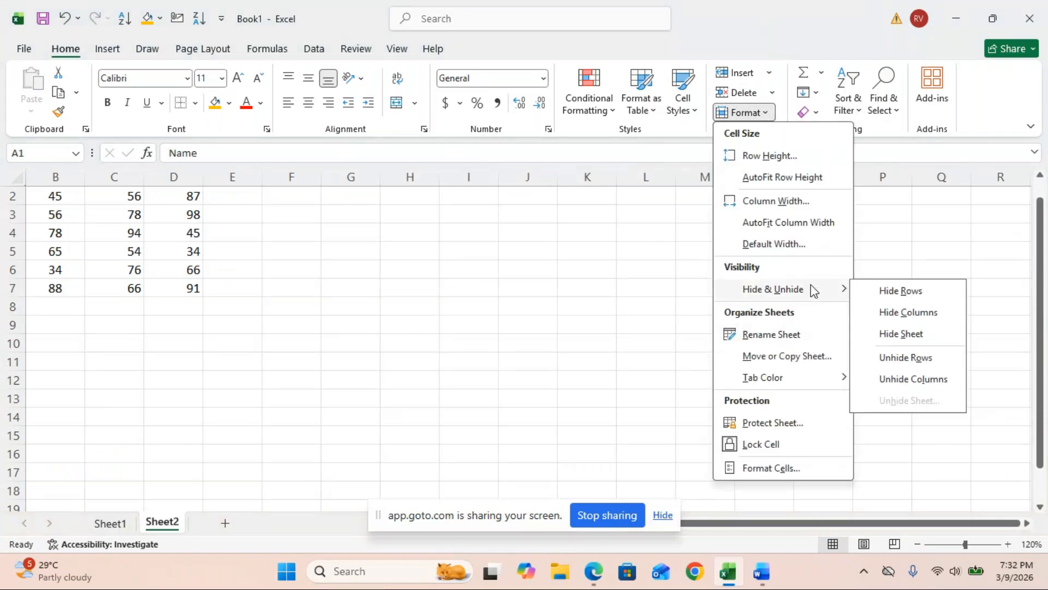
click(906, 381)
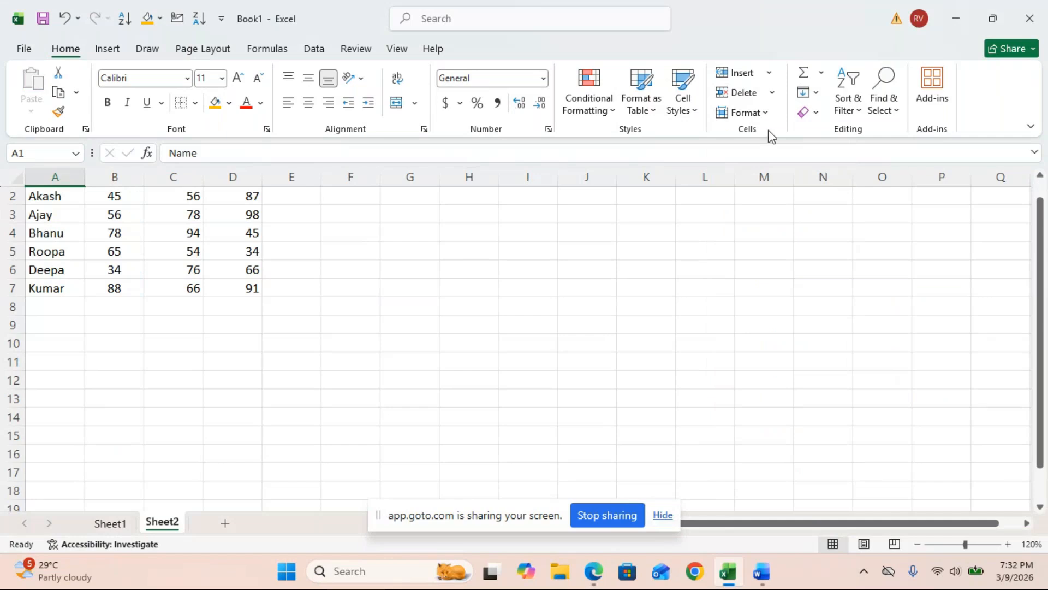
click(766, 115)
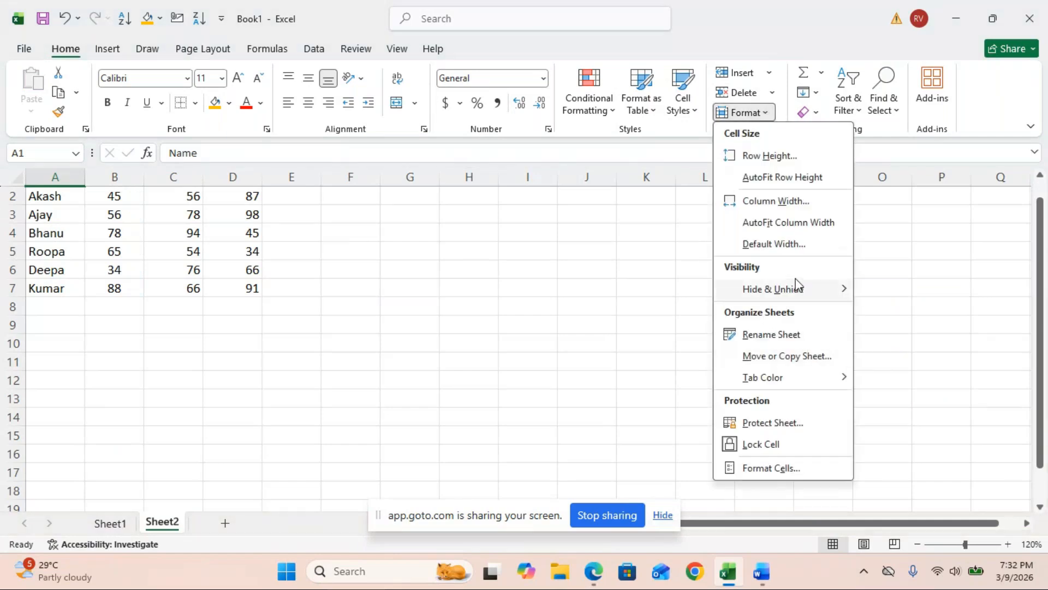
mouse_move(796, 290)
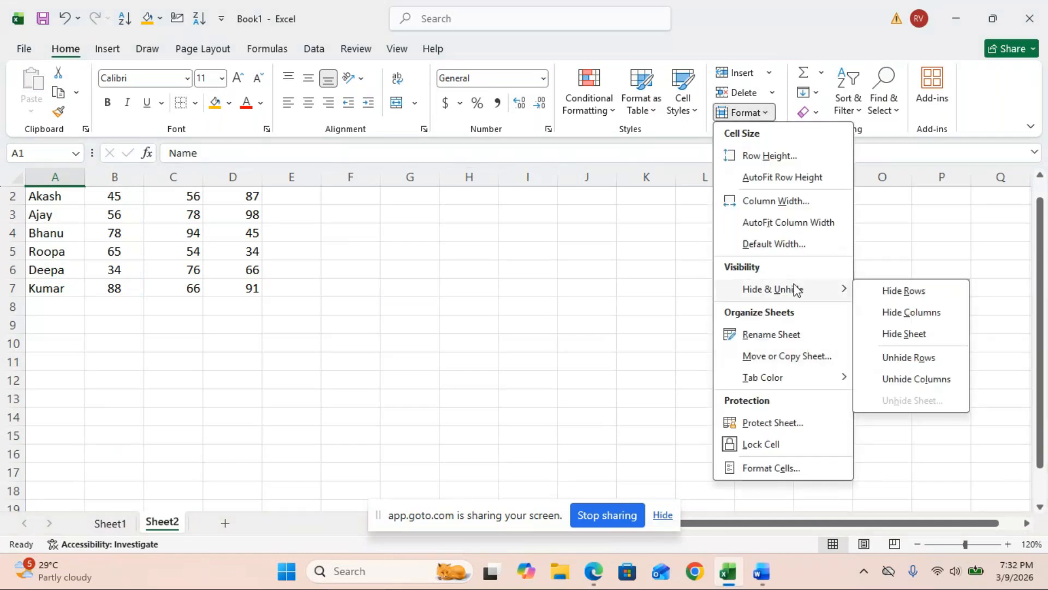
click(908, 357)
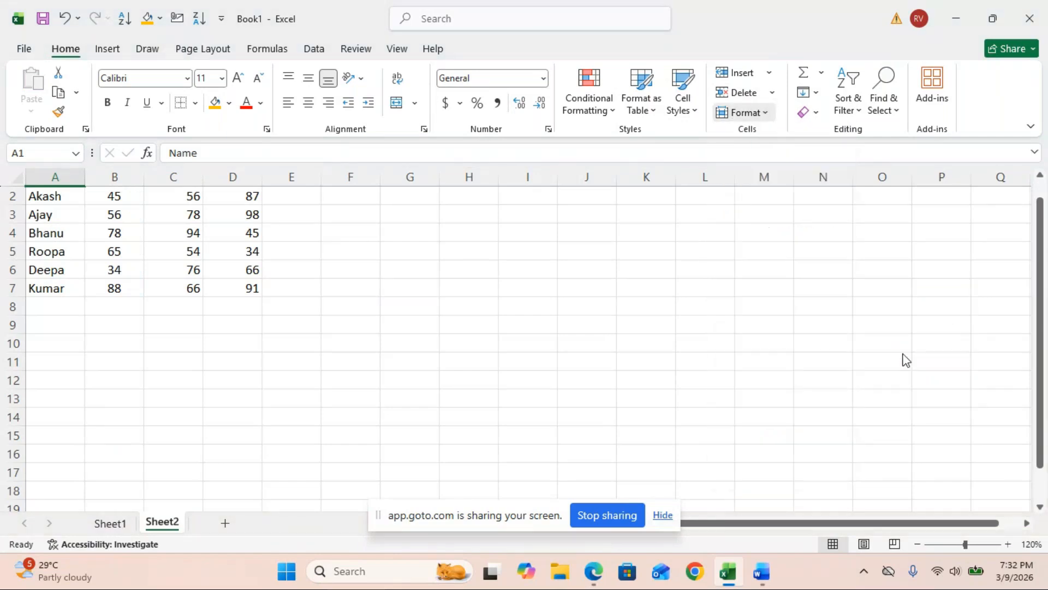
click(278, 427)
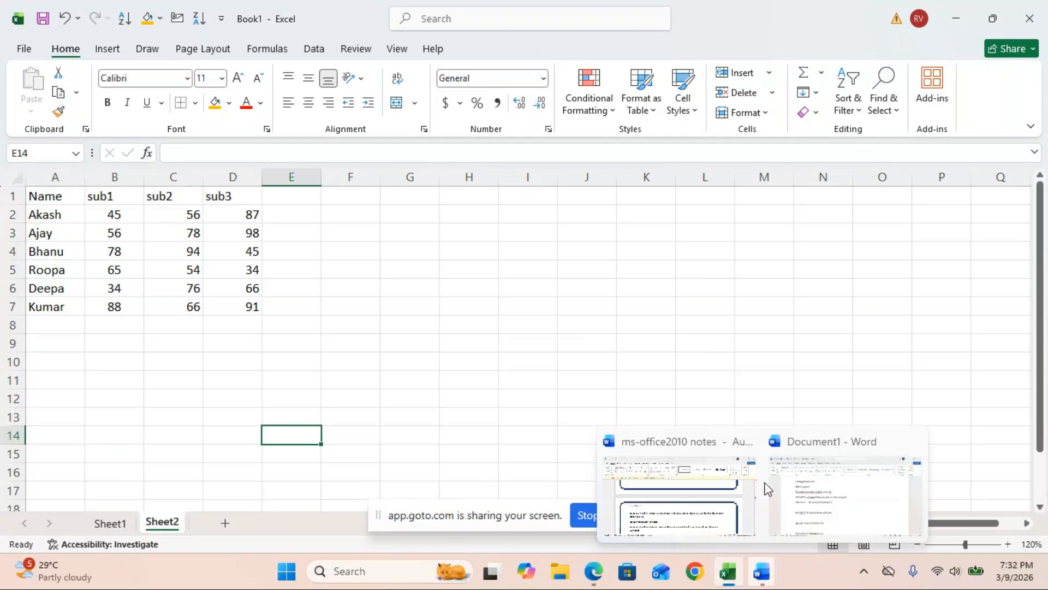
- Switch to the ms-office2010 notes document in Word and insert "(ctrl+9)" after "hide" in the format visibility note
click(765, 115)
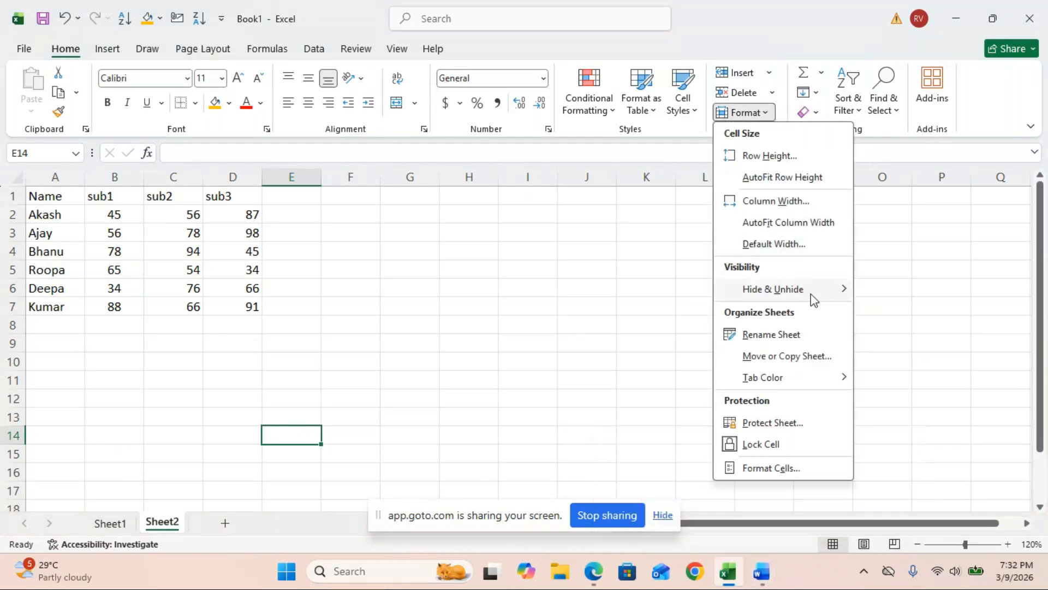
mouse_move(810, 296)
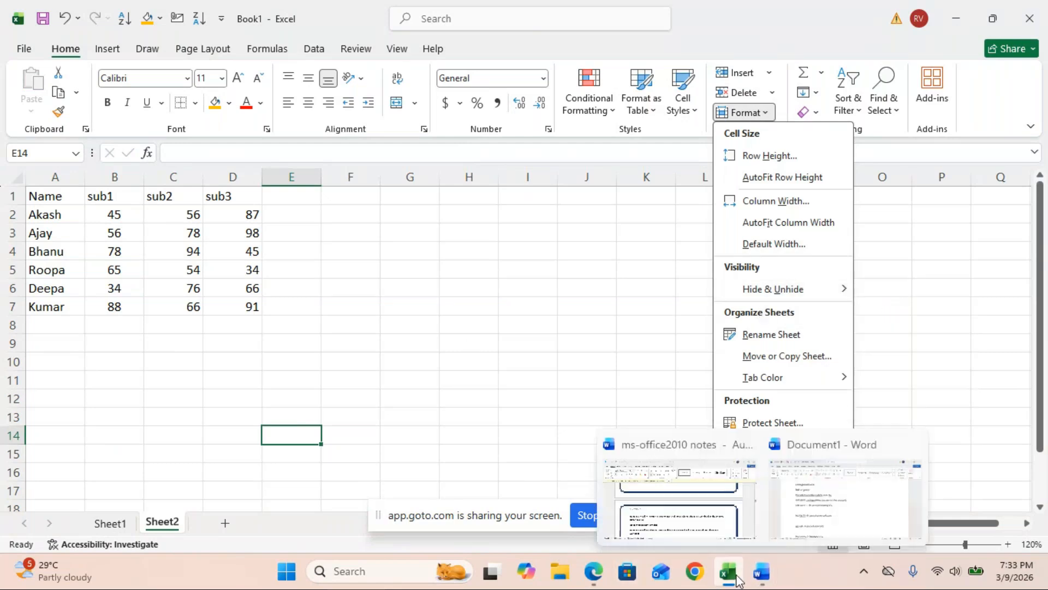
mouse_move(762, 571)
click(731, 527)
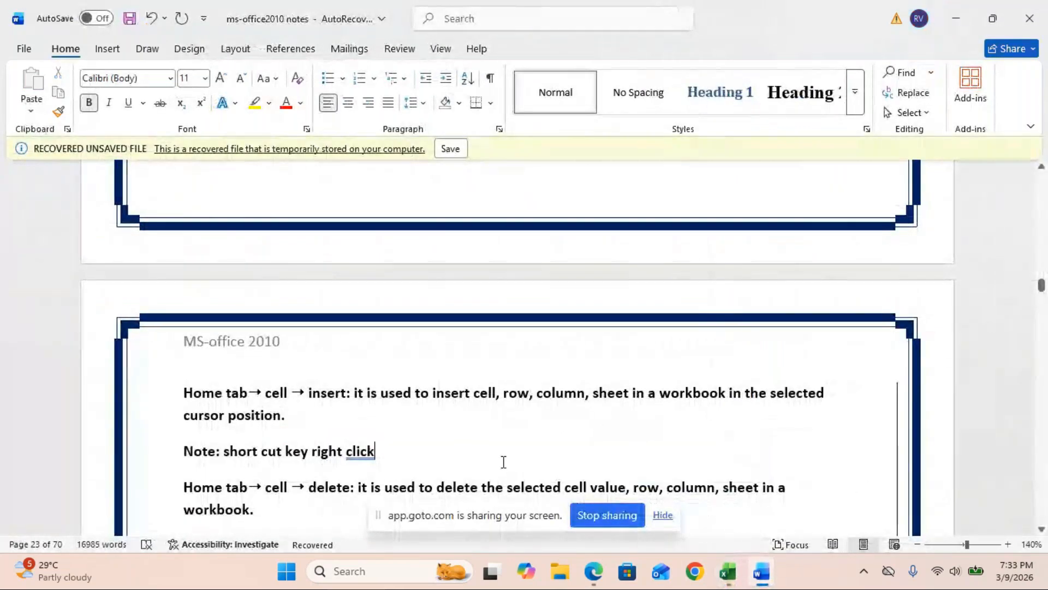
scroll(503, 461, down, 5)
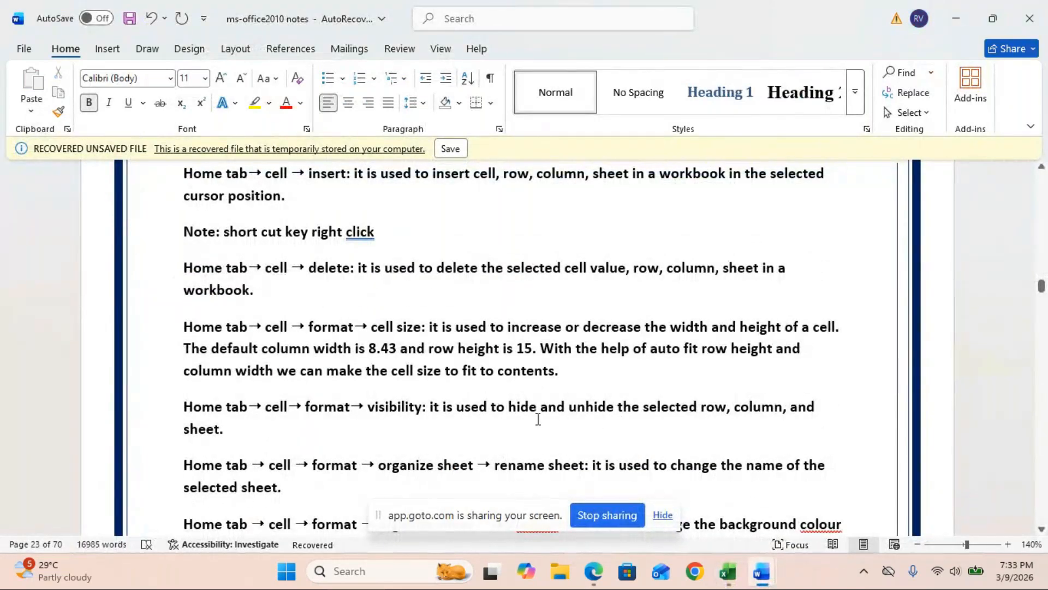
click(536, 409)
text((ct)
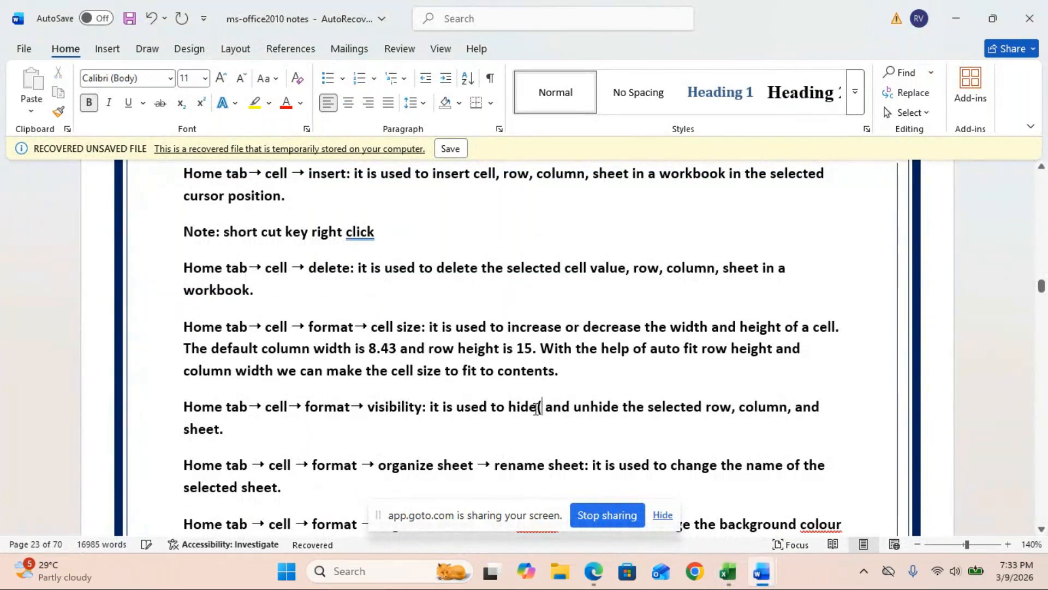
text(rl)
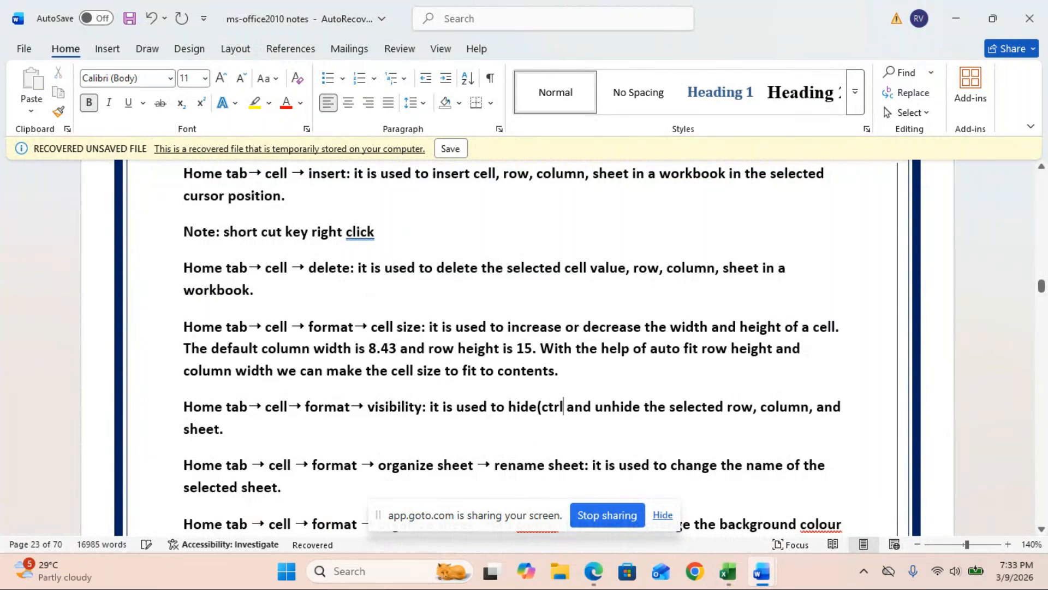
text(+9)
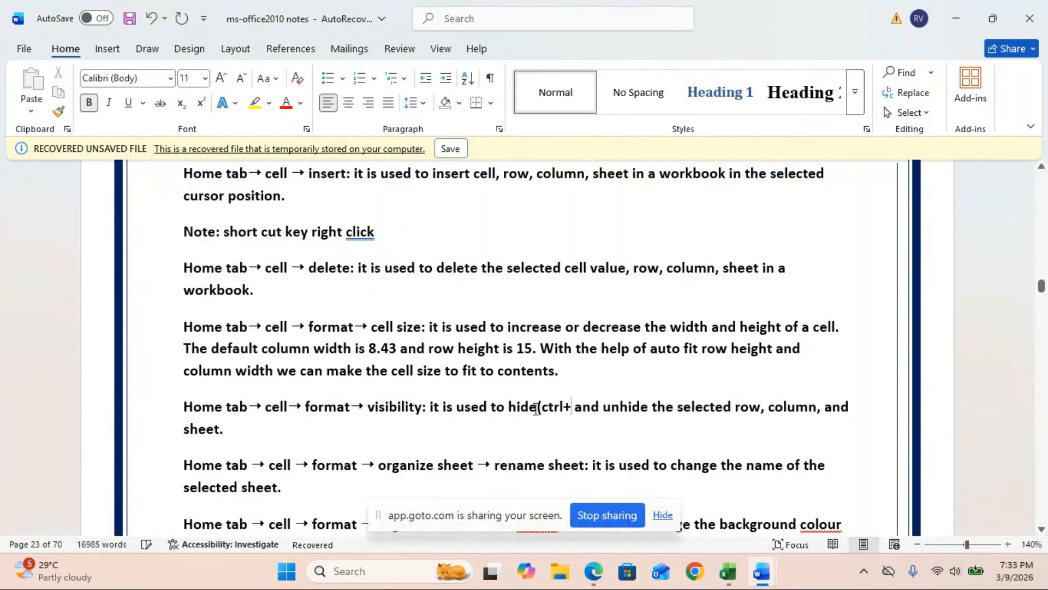
text())
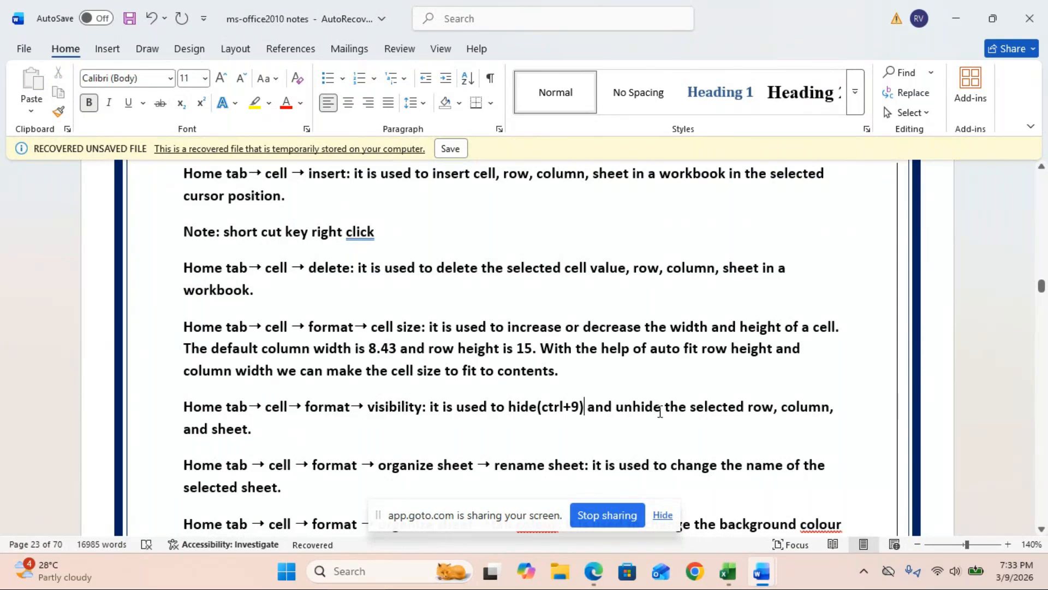
- Insert "(ctrl+0)" after "unhide" in the format visibility note
click(662, 408)
text((c)
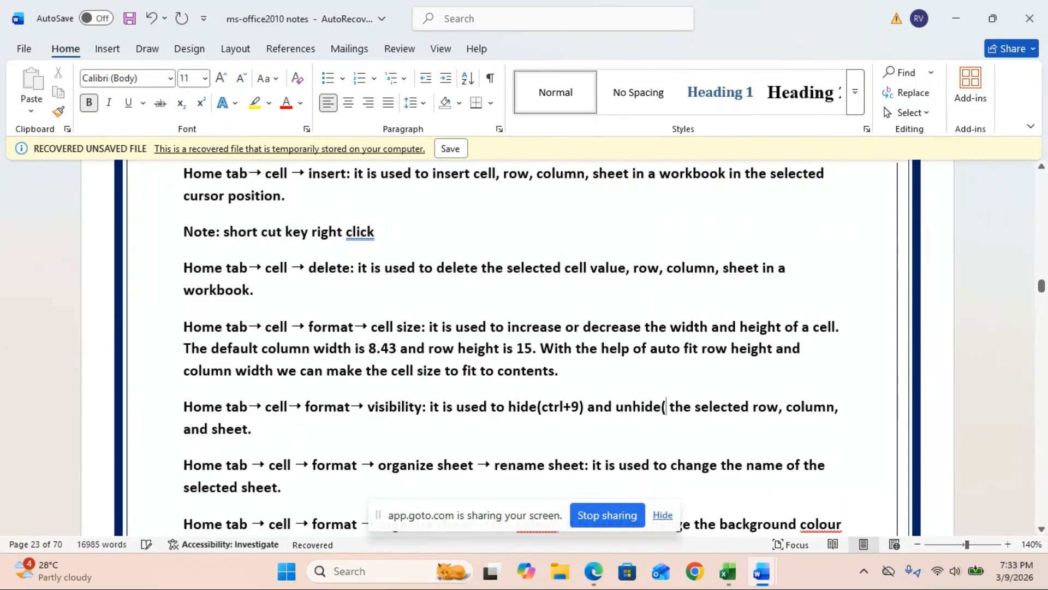
text(trl)
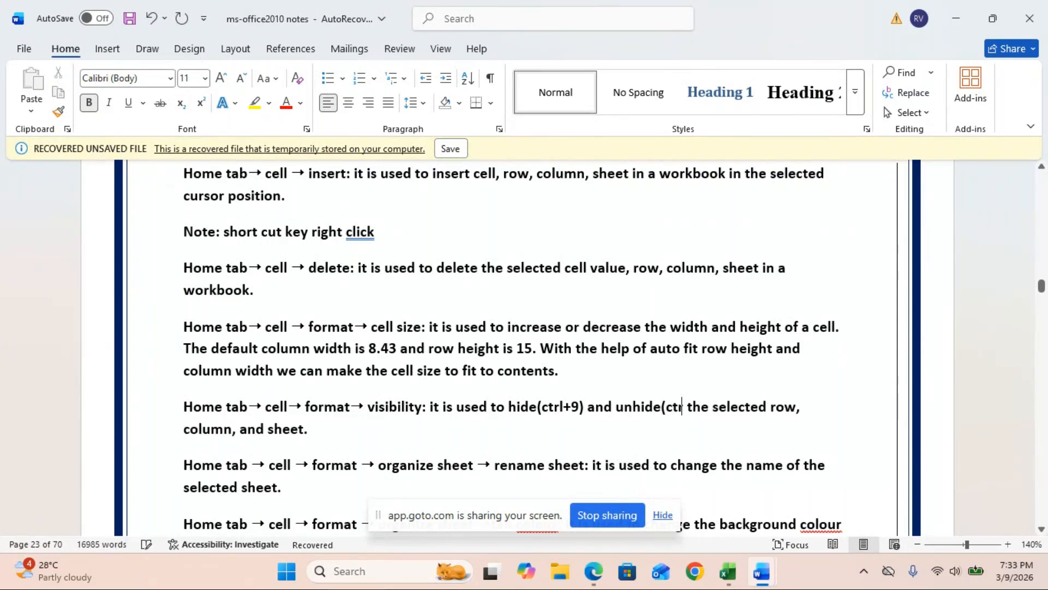
text(+0)
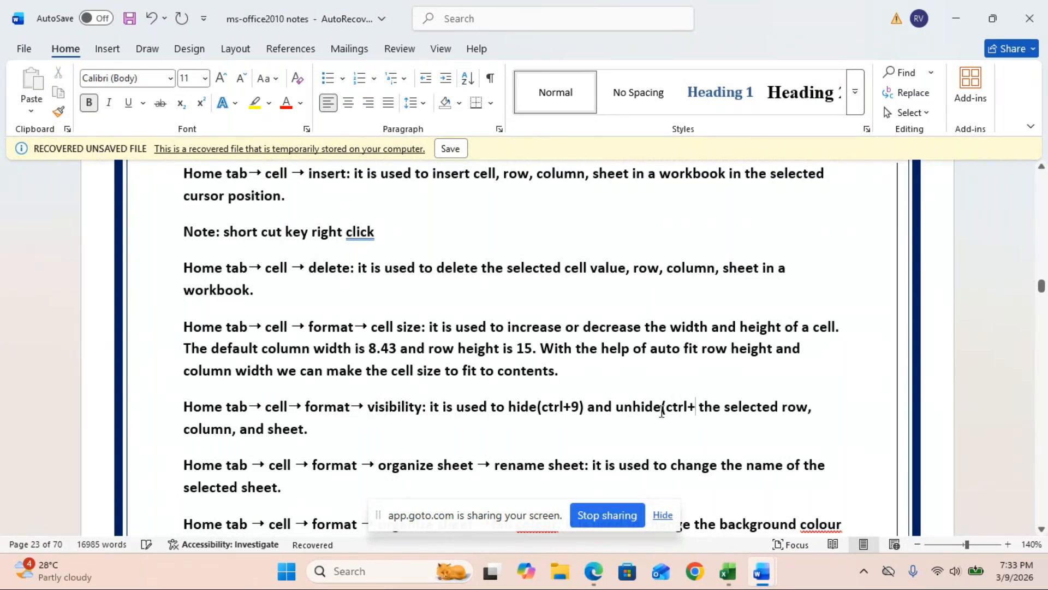
text())
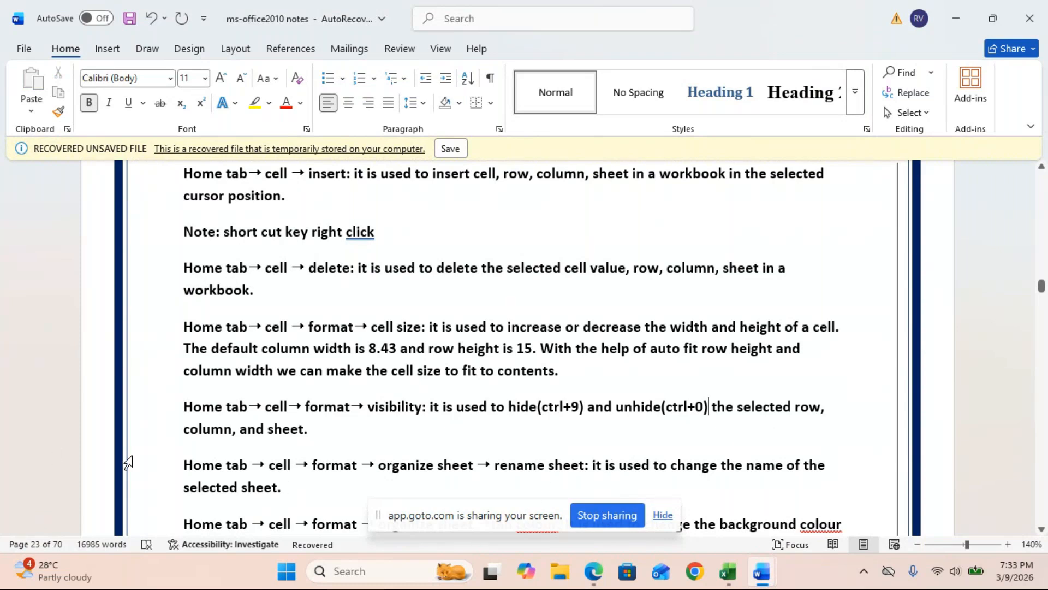
- Insert "hide(ctrl+shift+() unhide the " before "column" in the format visibility note
click(184, 431)
text(hide)
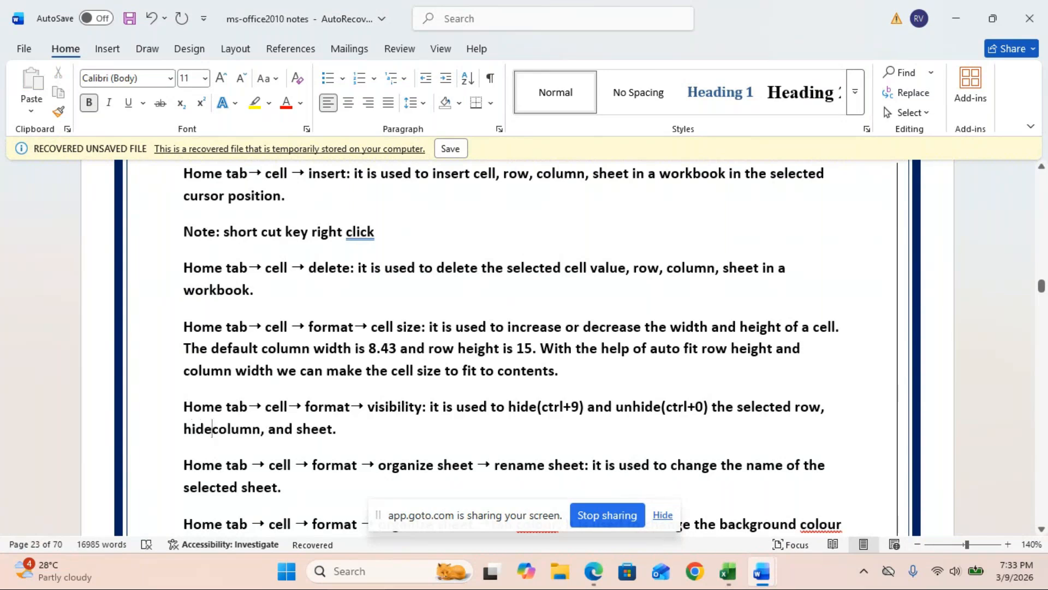
text((ctrl+)
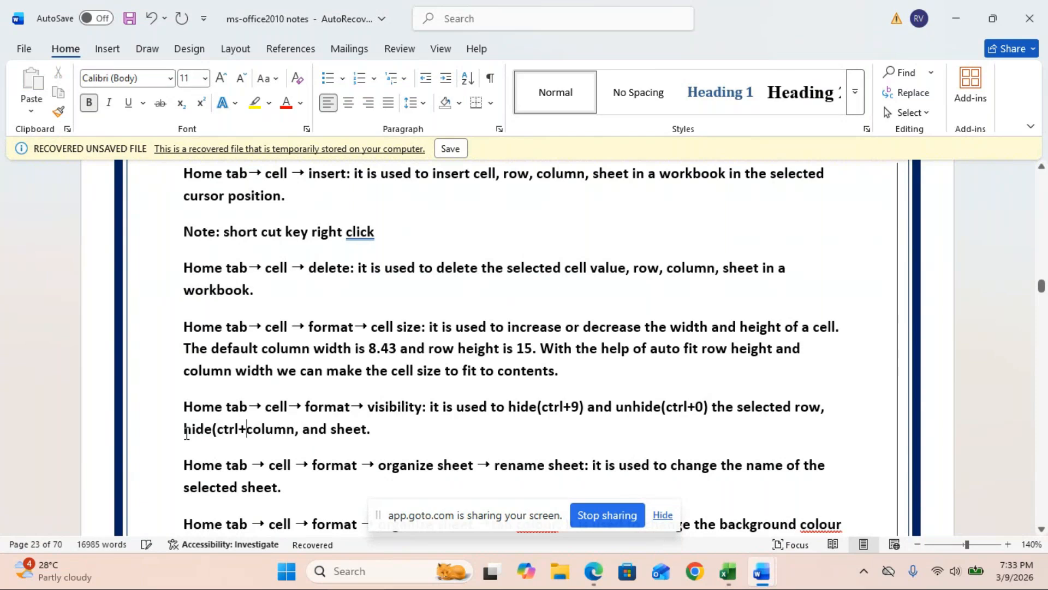
text(sf)
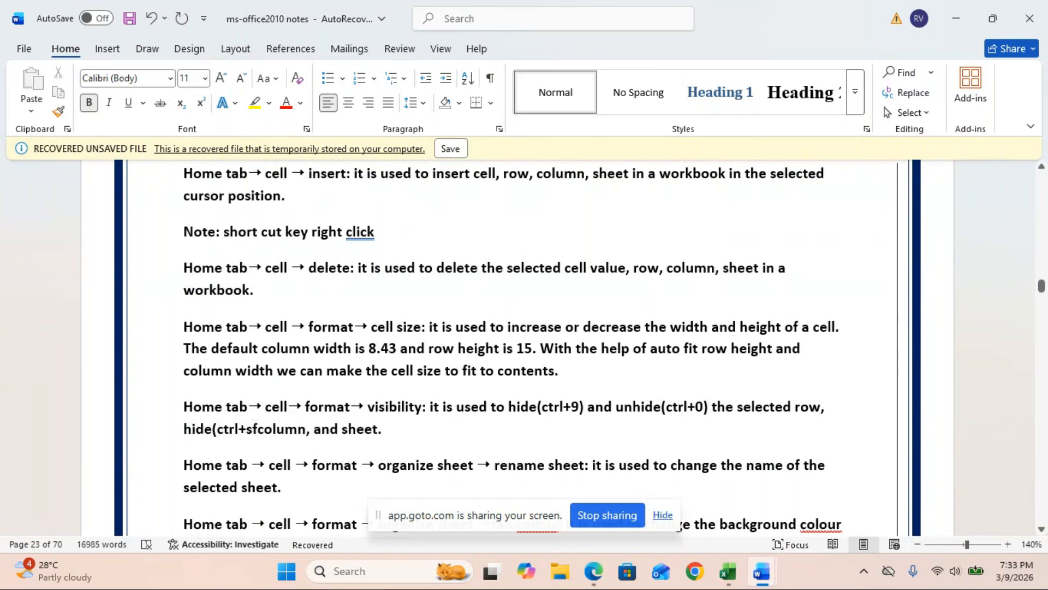
key(BackSpace)
text(h)
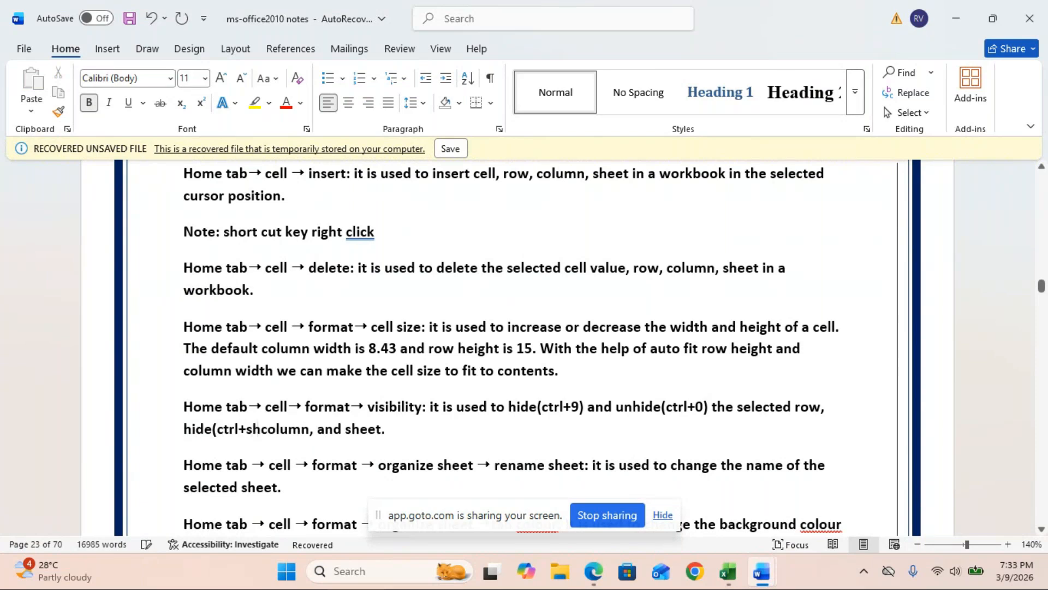
text(ift)
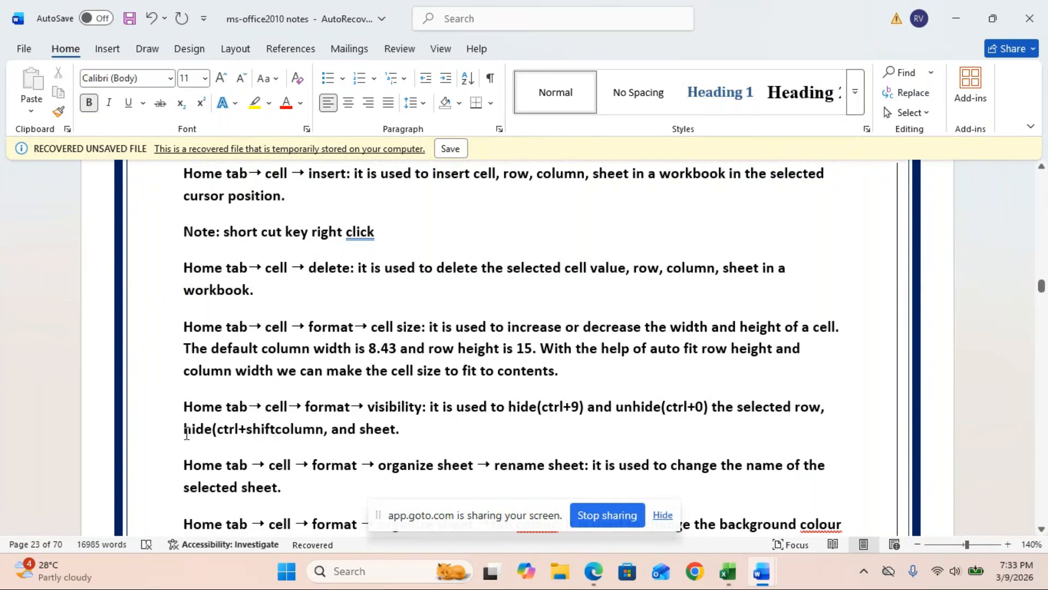
text(+())
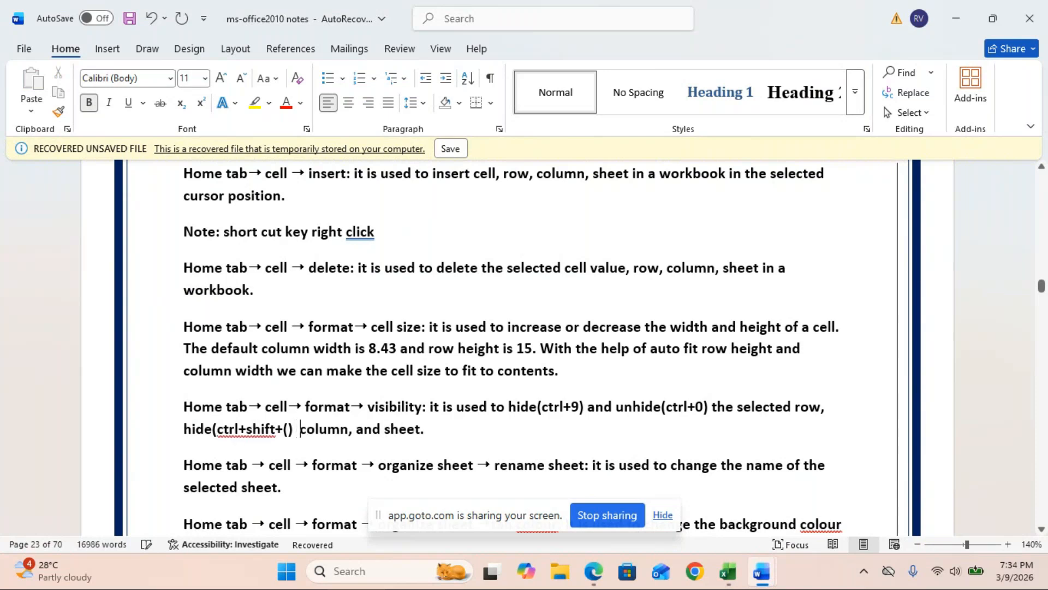
text(  u)
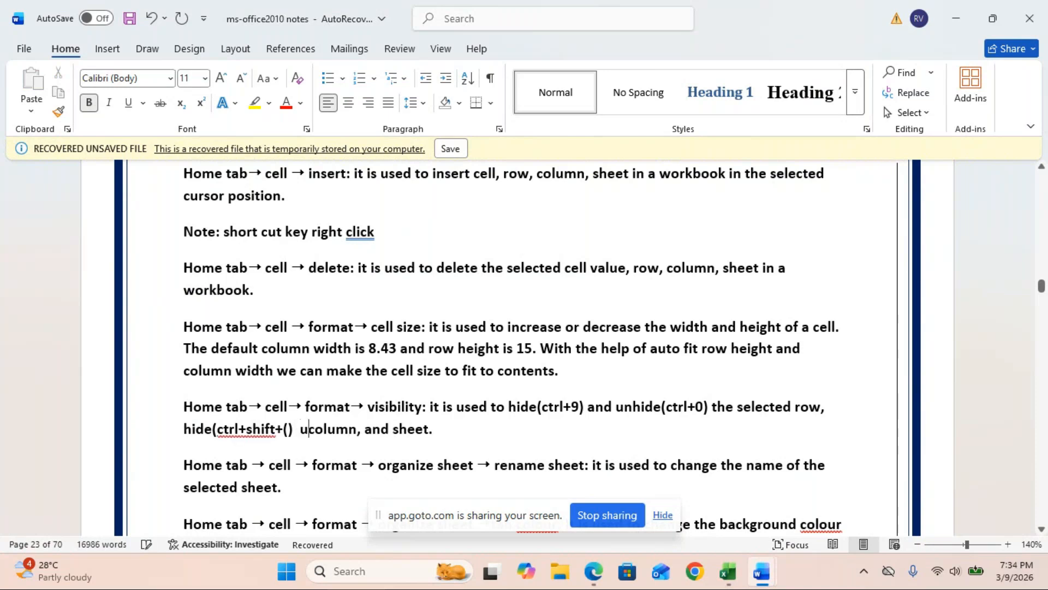
text(nhide)
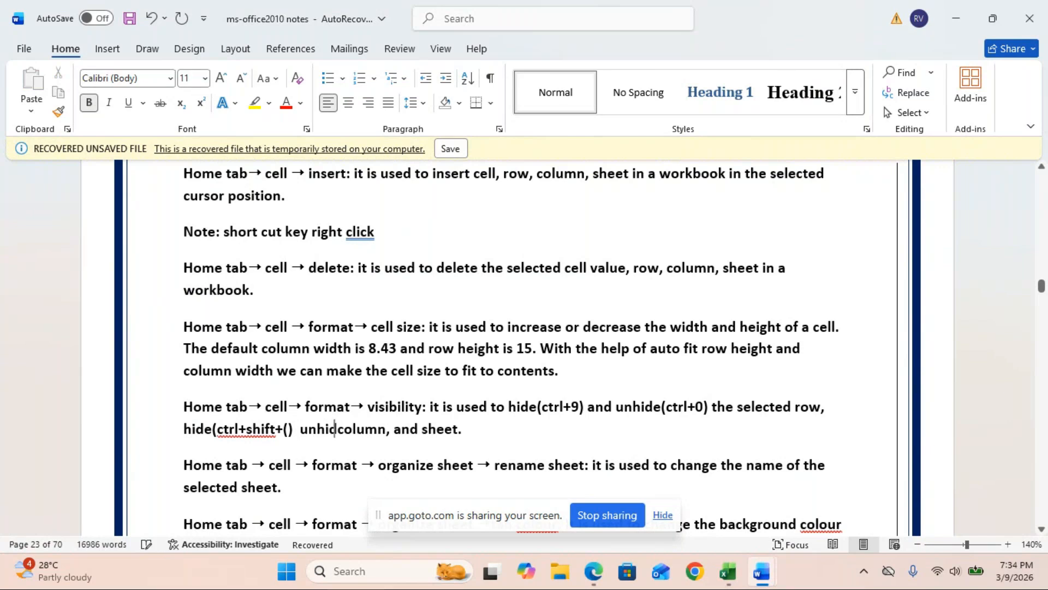
text( the)
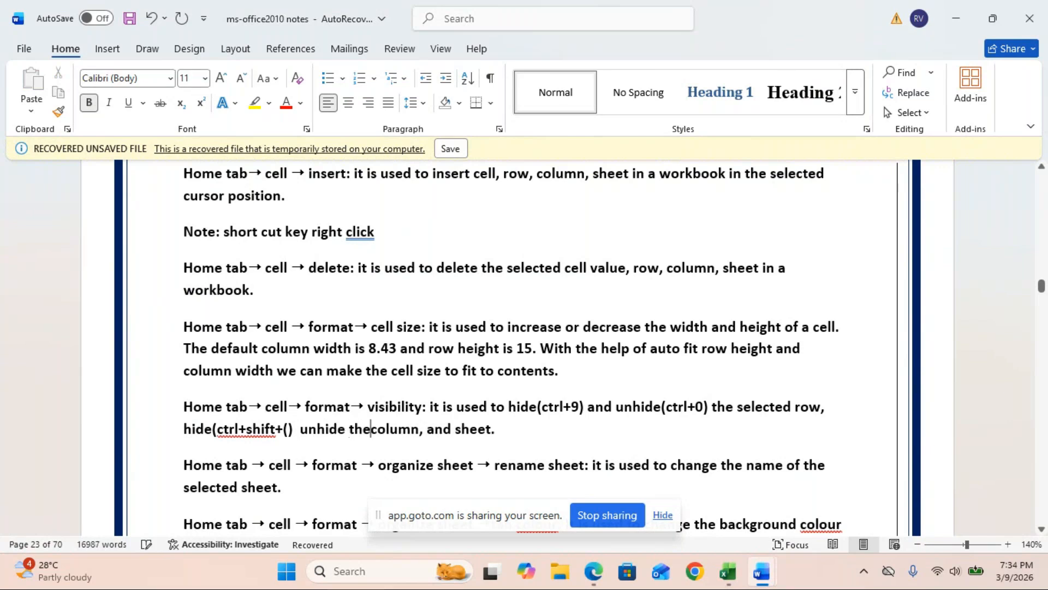
- Delete the comma after "column" in the format visibility note
key(Right)
key(Right)
key(Right)
key(Right)
key(Right)
key(Right)
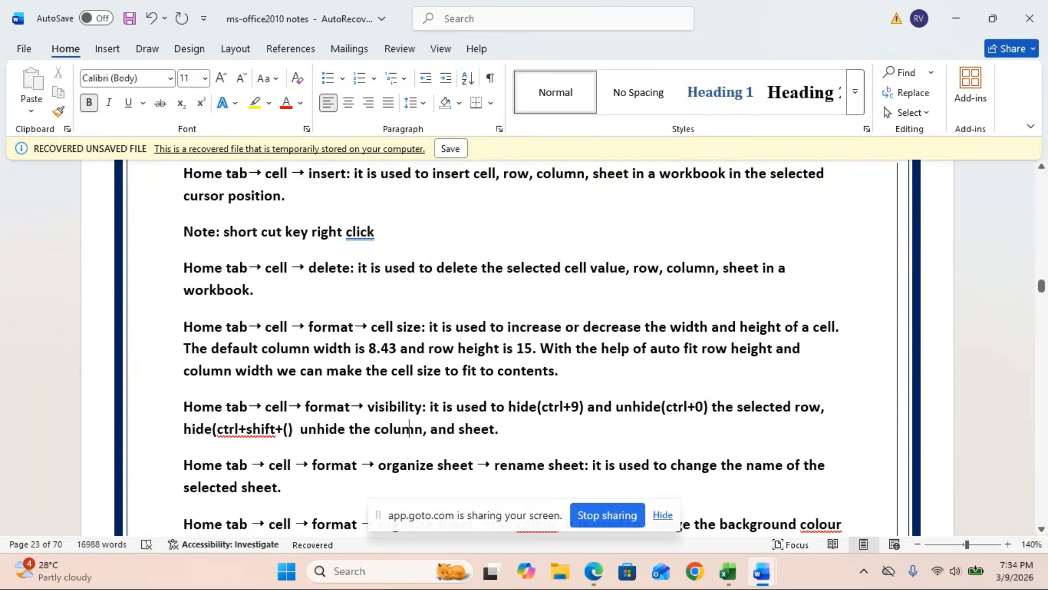
key(Right)
key(BackSpace)
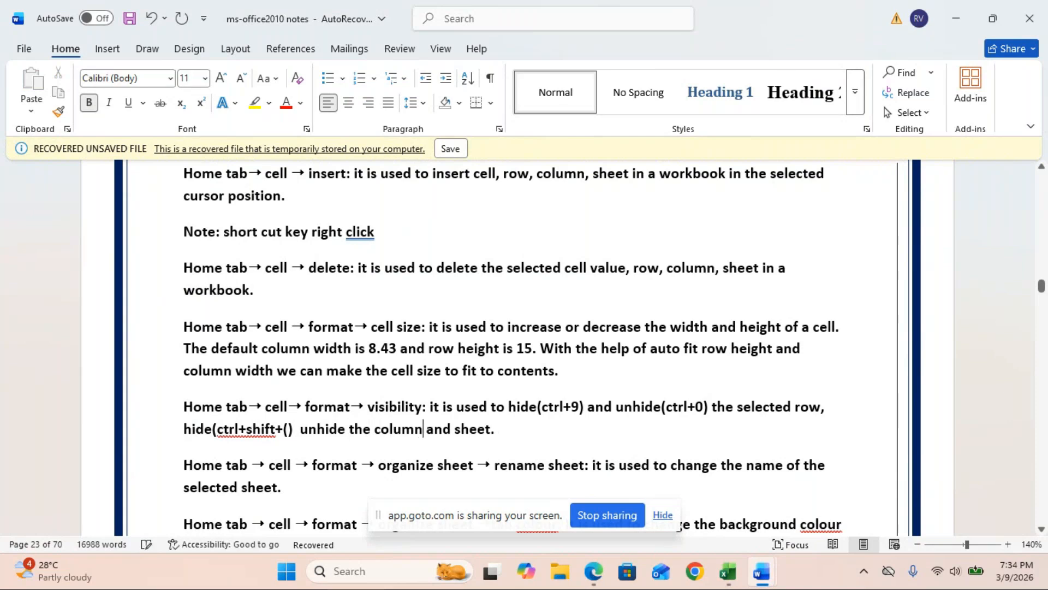
- Insert "(ctrl+shift+))" after "column" in the format visibility note
text((ctrl)
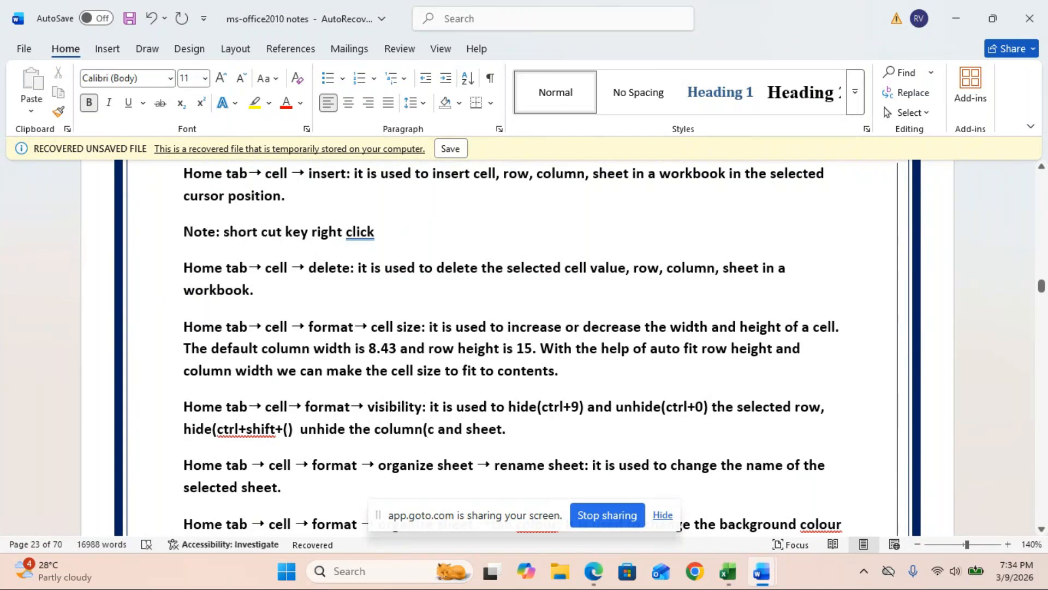
text(+shi)
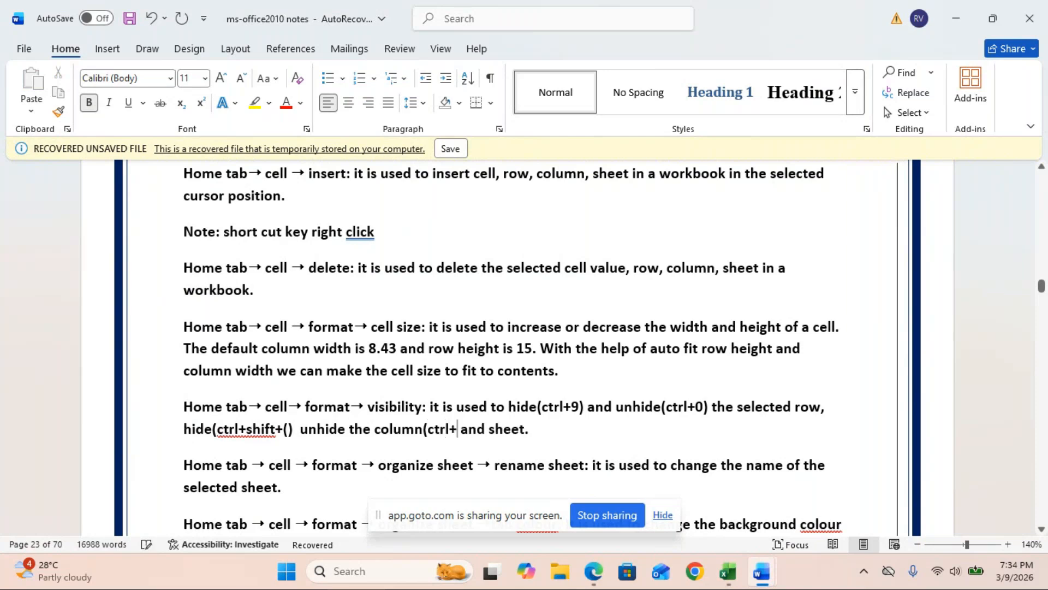
text(ft)
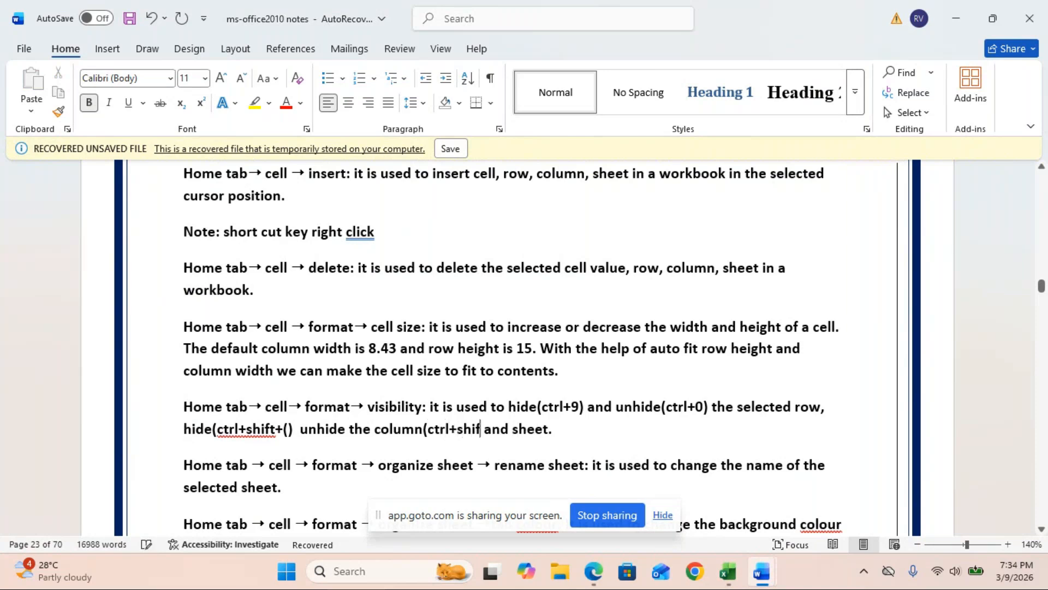
text(+)
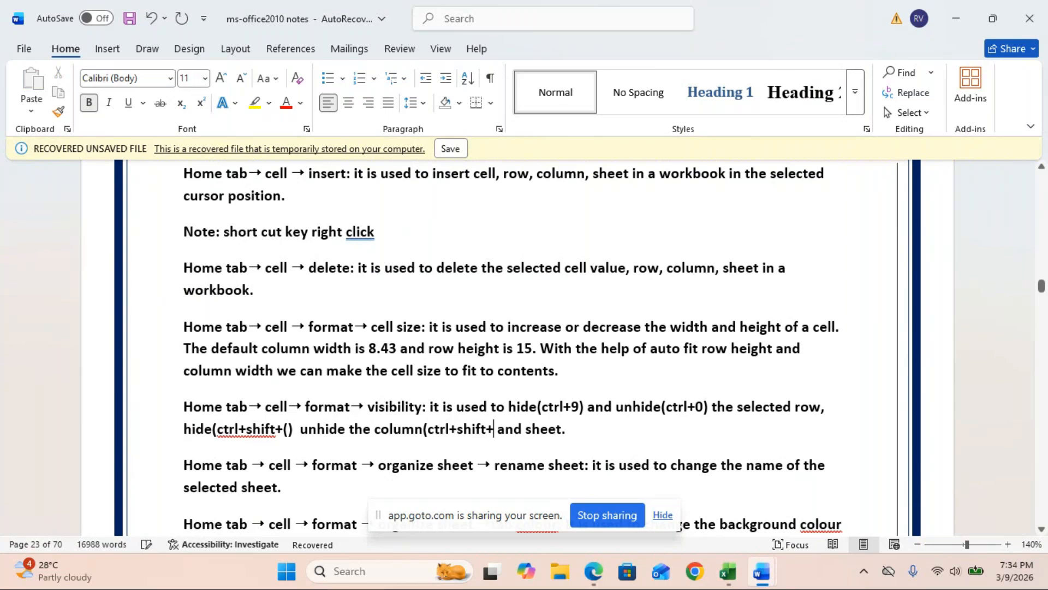
text())
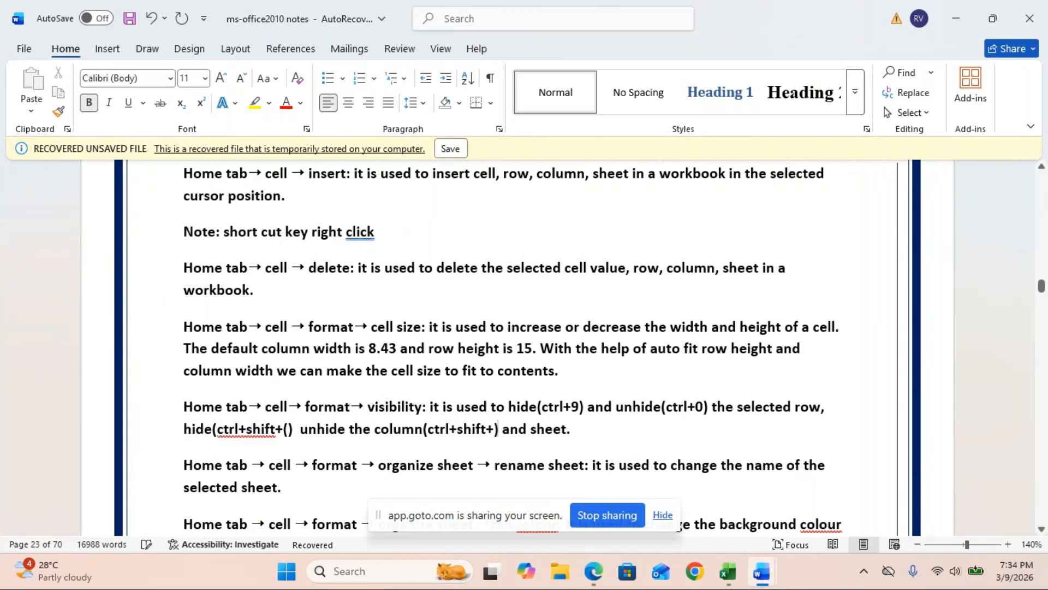
text())
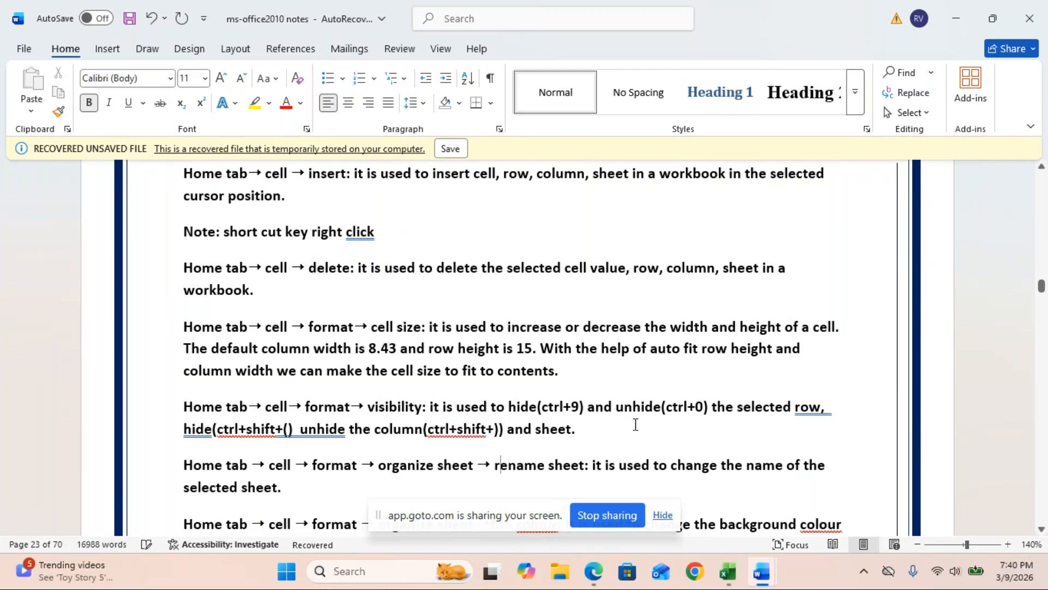
- Read the organize sheet notes on renaming, tab colour and moving or copying sheets
scroll(635, 424, down, 3)
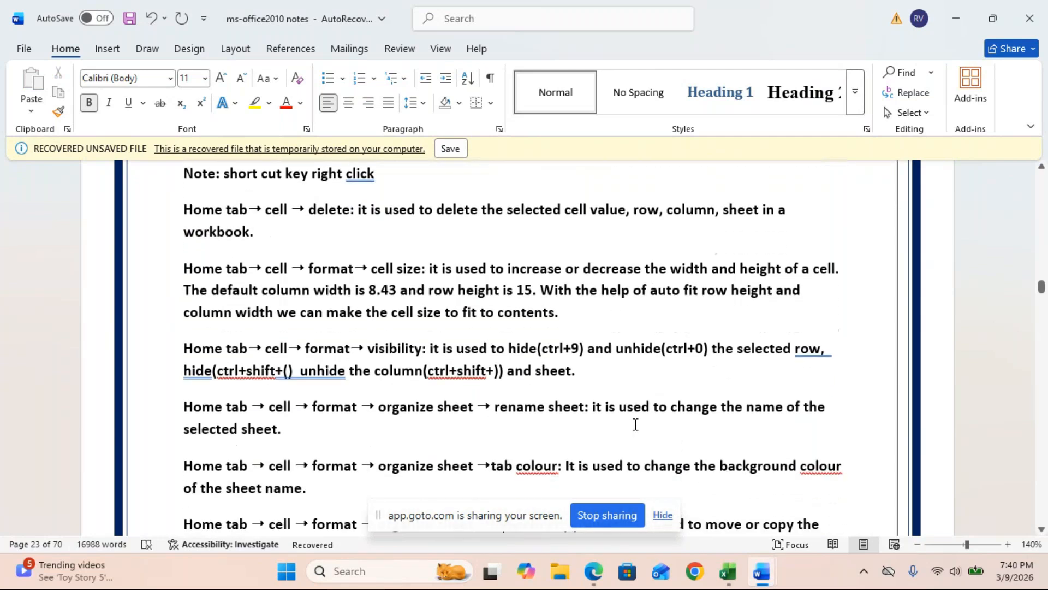
scroll(635, 424, down, 3)
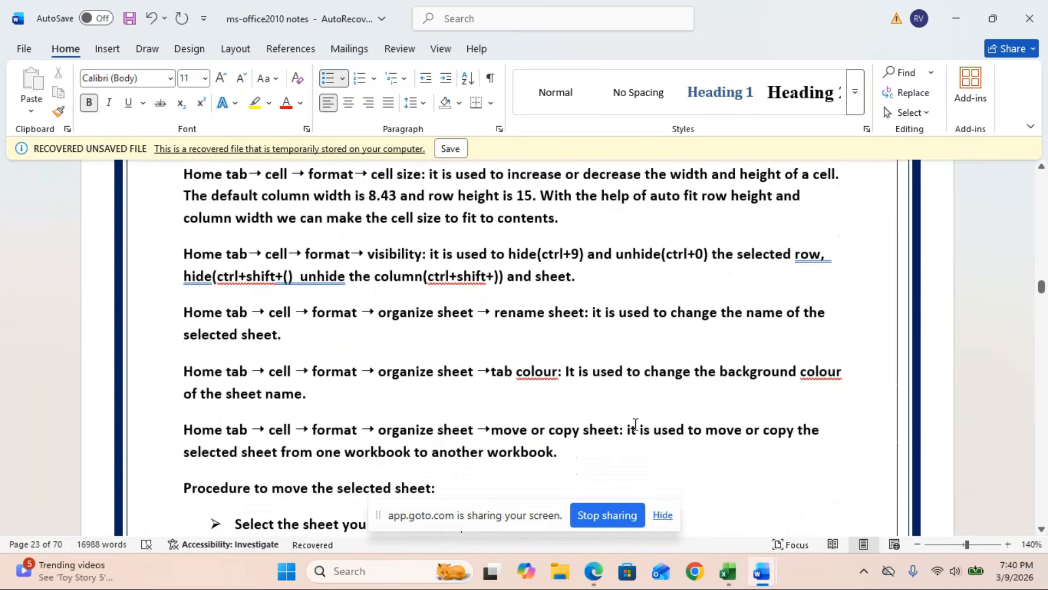
scroll(635, 424, down, 5)
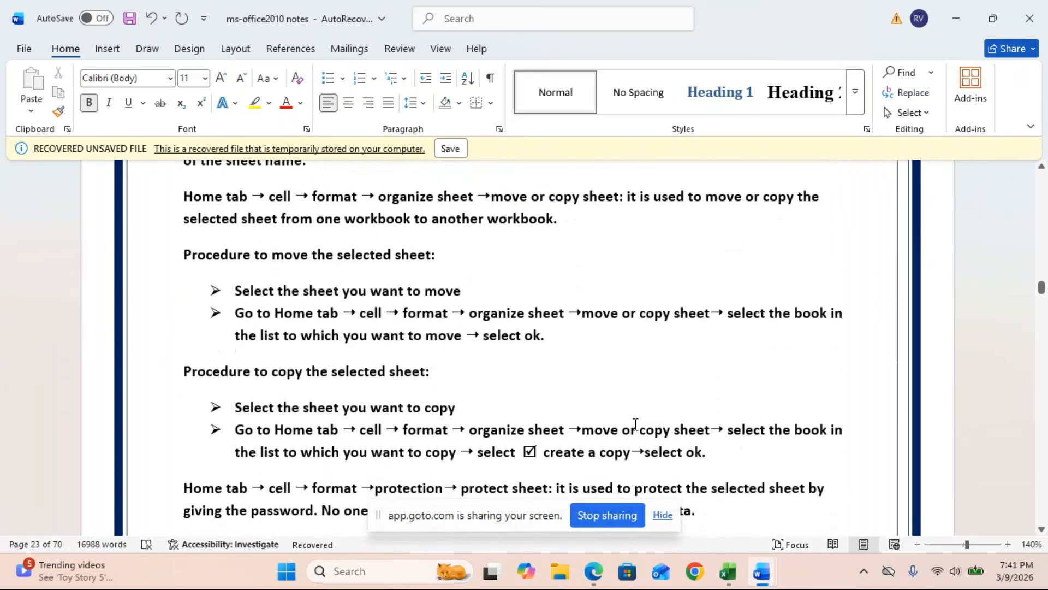
scroll(491, 382, down, 2)
drag(636, 429, 416, 381)
click(476, 304)
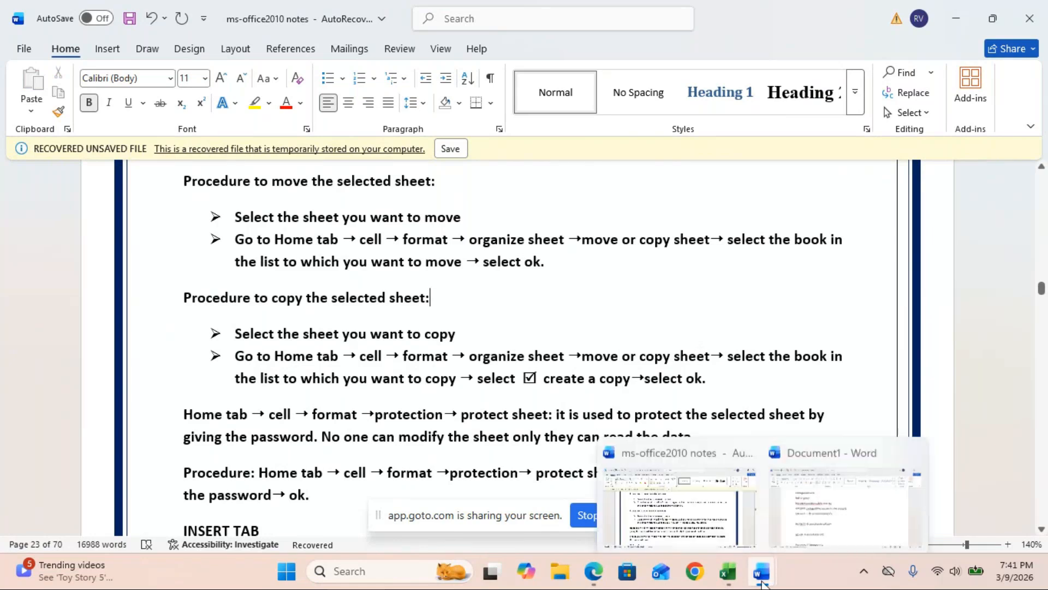
- Review the procedures for moving and copying the selected sheet and the protect sheet notes around them
mouse_move(728, 585)
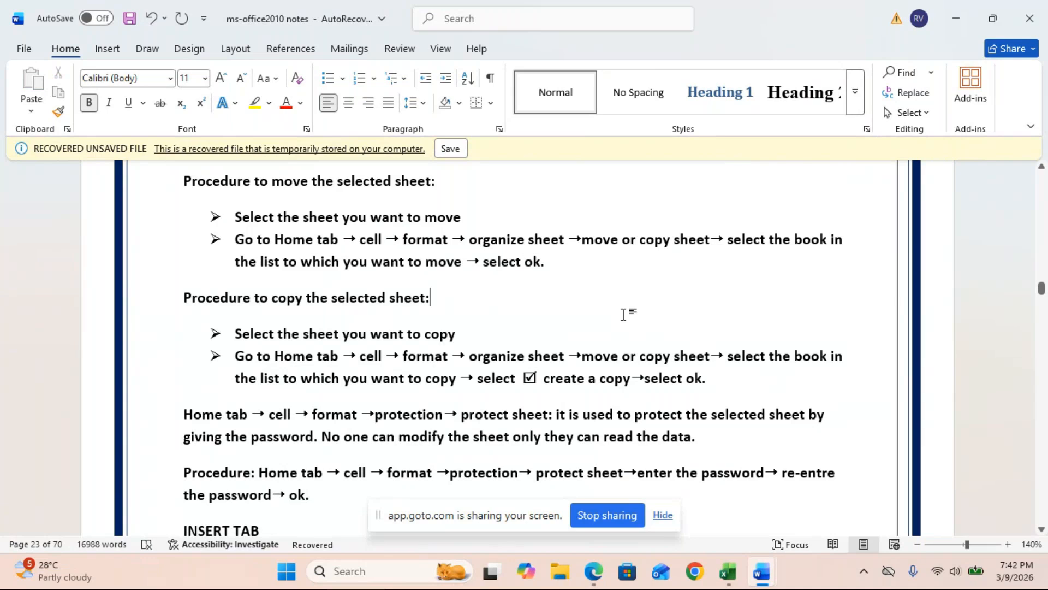
key(Down)
key(Down)
key(Down)
key(Down)
key(Down)
key(Down)
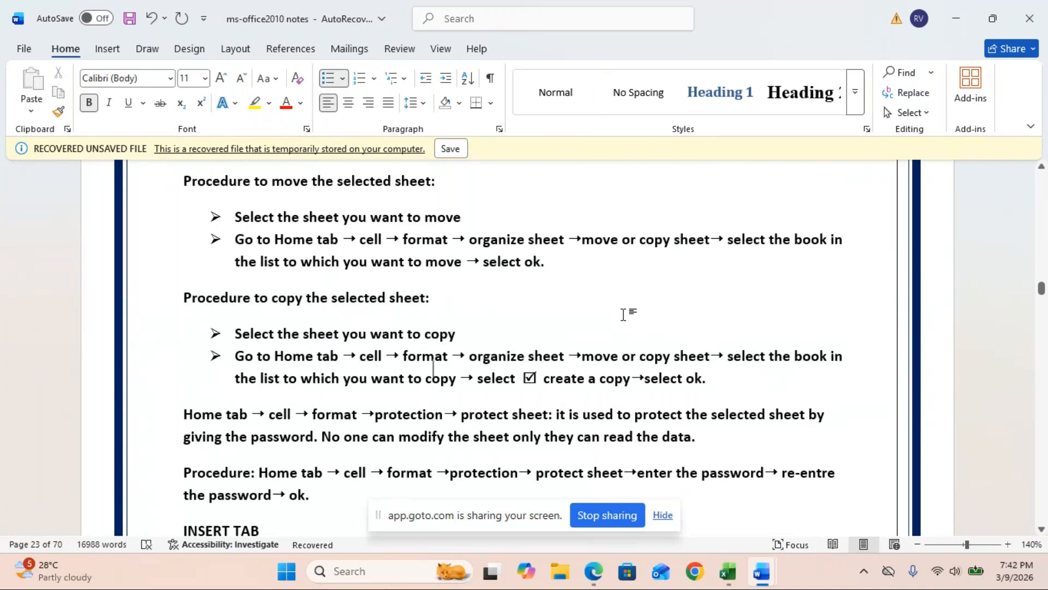
key(Down)
scroll(623, 315, down, 3)
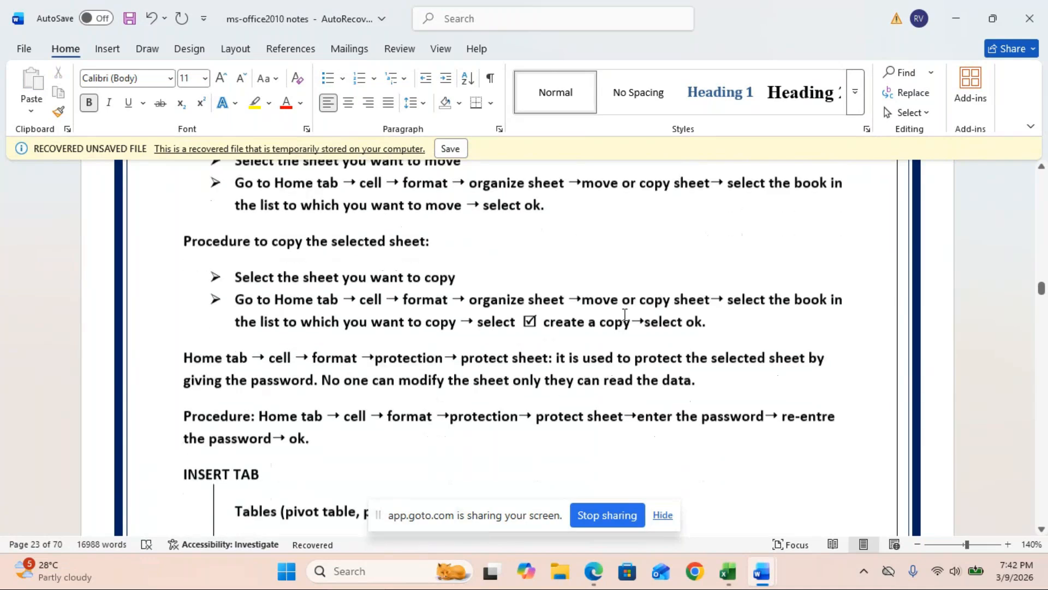
key(Up)
key(Up)
key(Up)
key(Up)
key(Up)
key(Up)
key(Up)
key(Up)
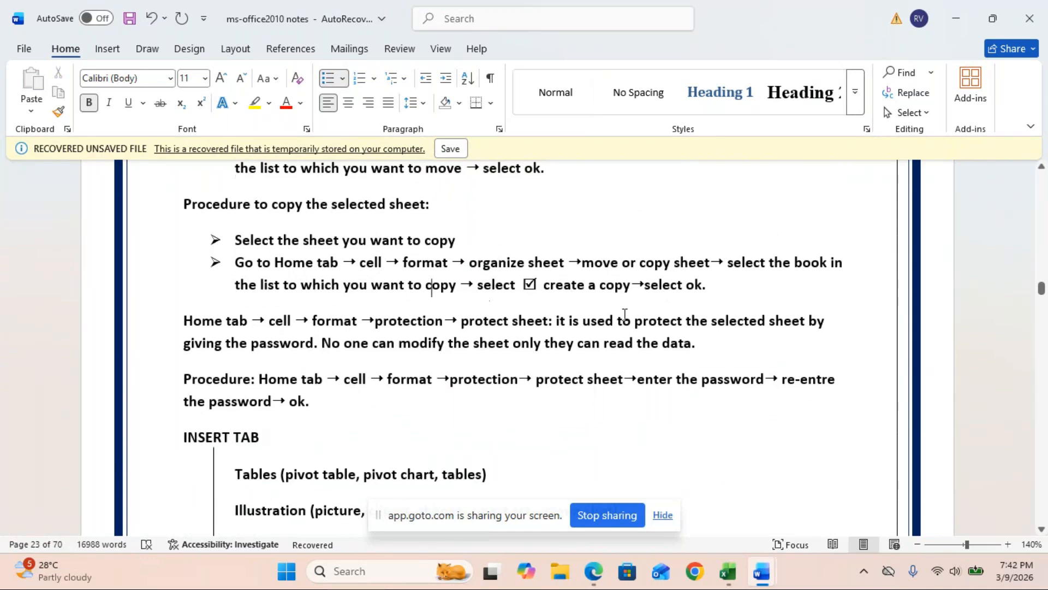
key(Up)
key(Up)
key(Up)
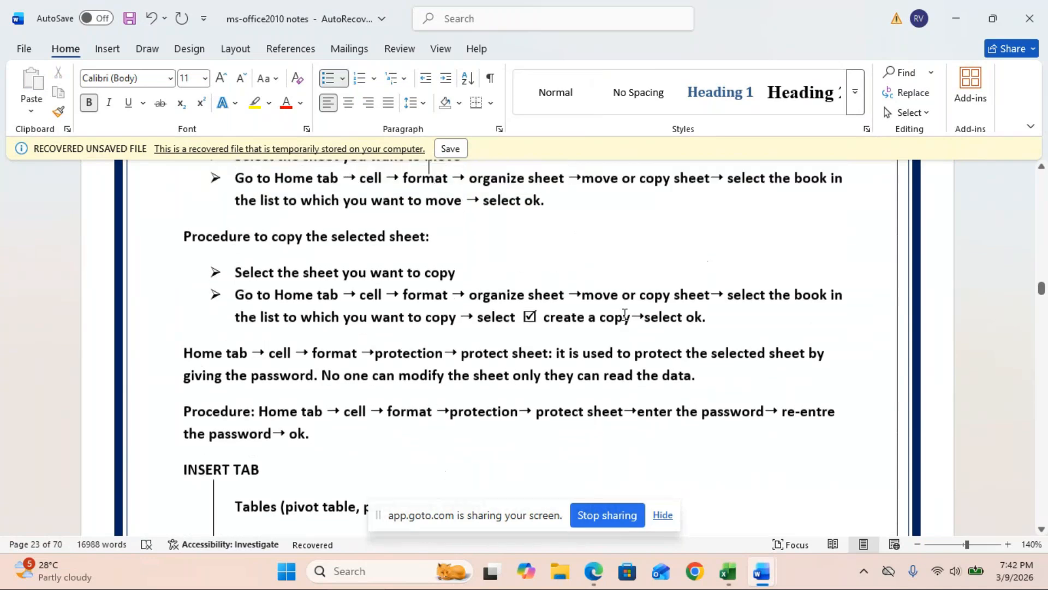
key(Up)
key(Up)
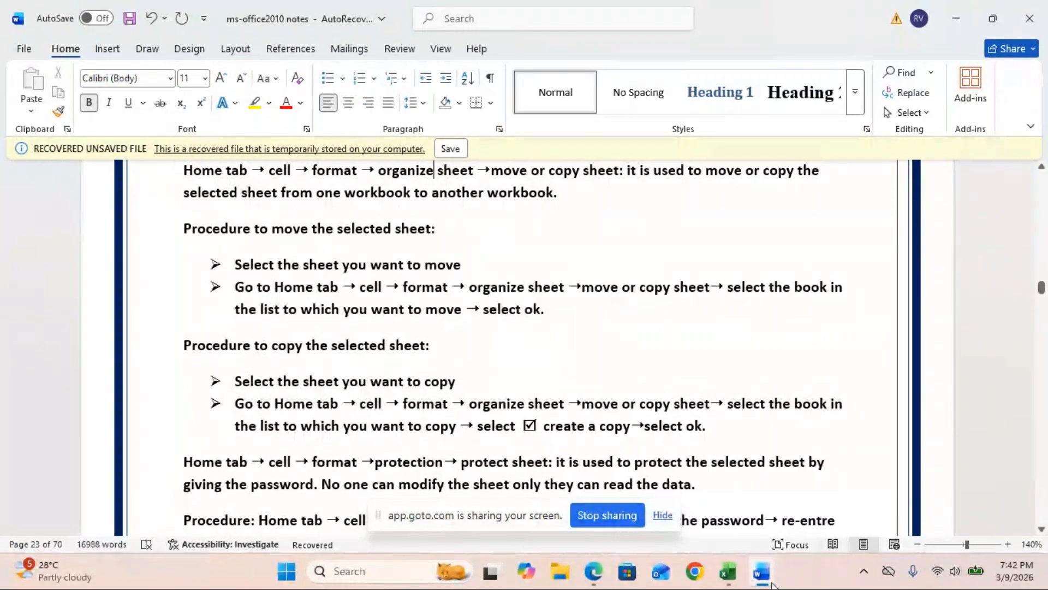
- Switch to the Book1 workbook in Excel and add two new blank sheets after Sheet2
click(732, 572)
click(479, 308)
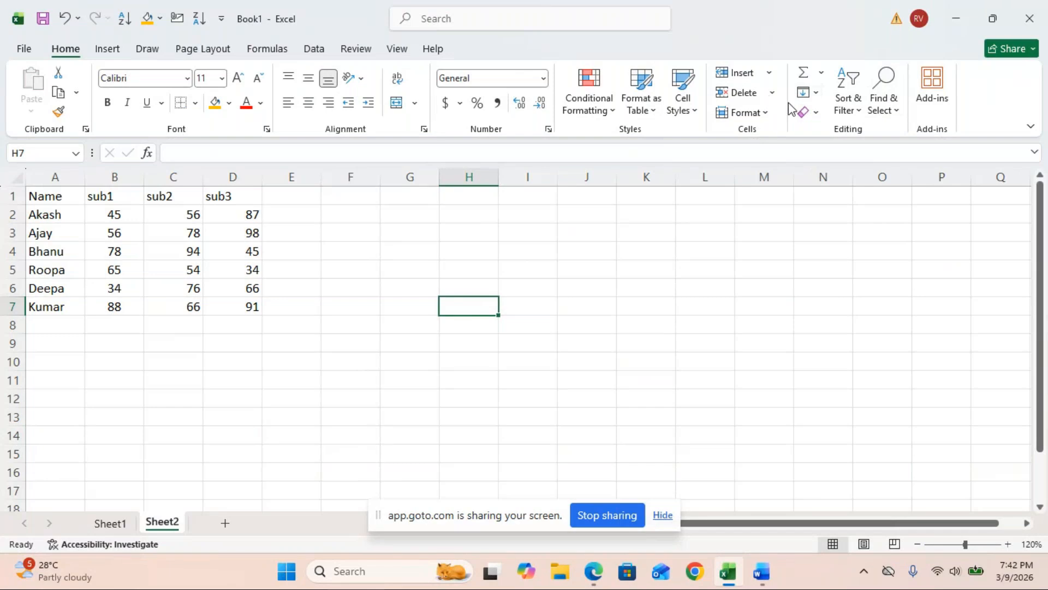
click(385, 234)
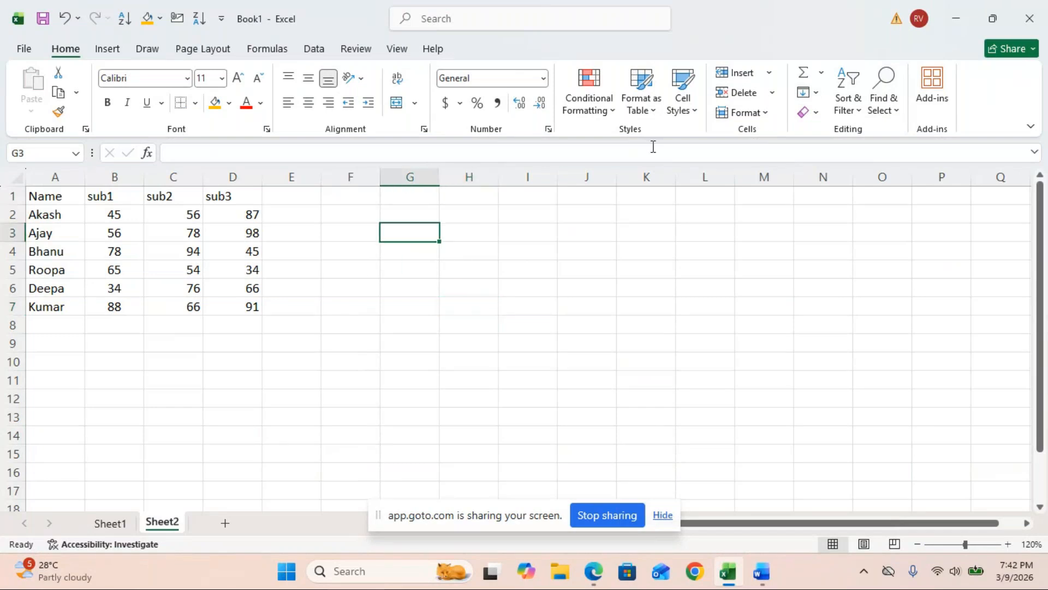
click(767, 113)
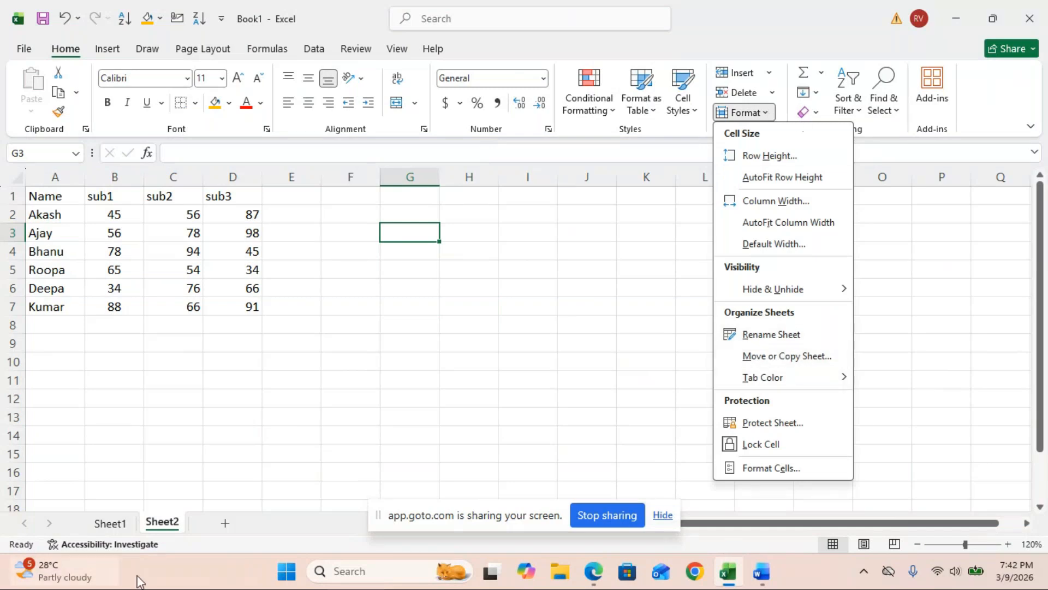
click(226, 523)
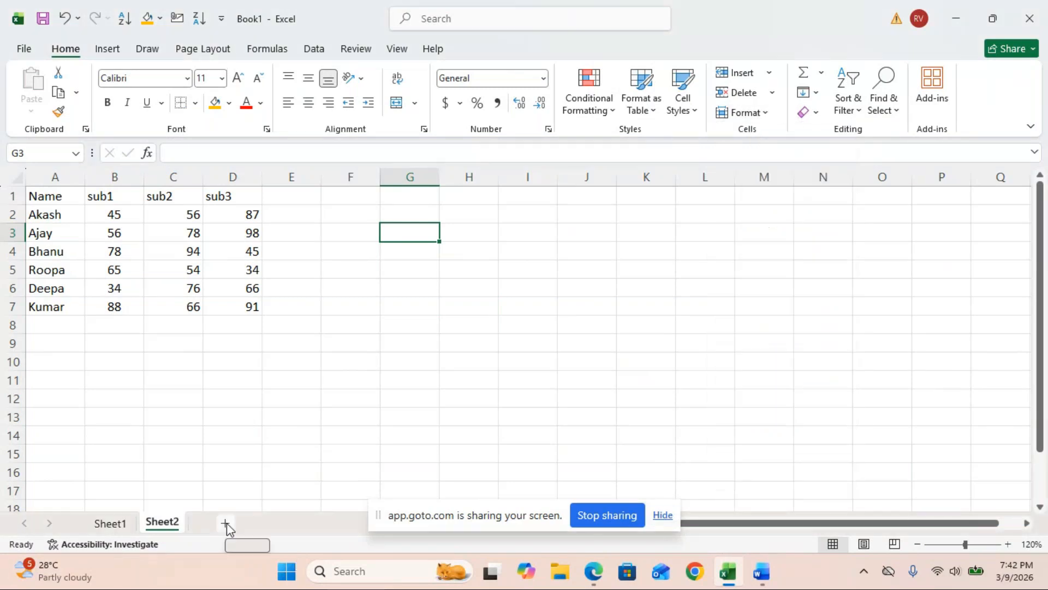
click(227, 523)
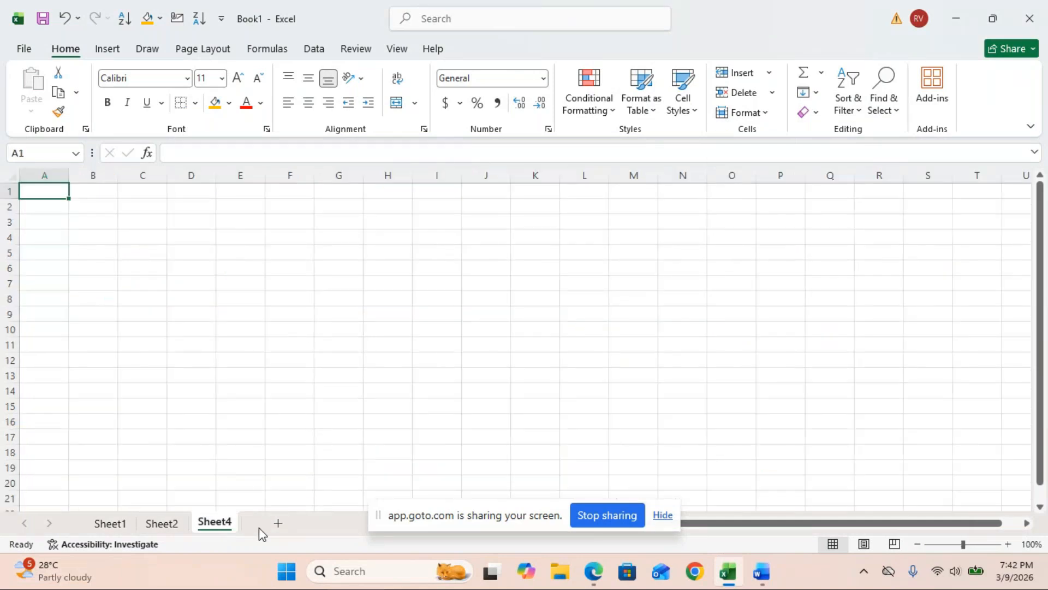
click(279, 524)
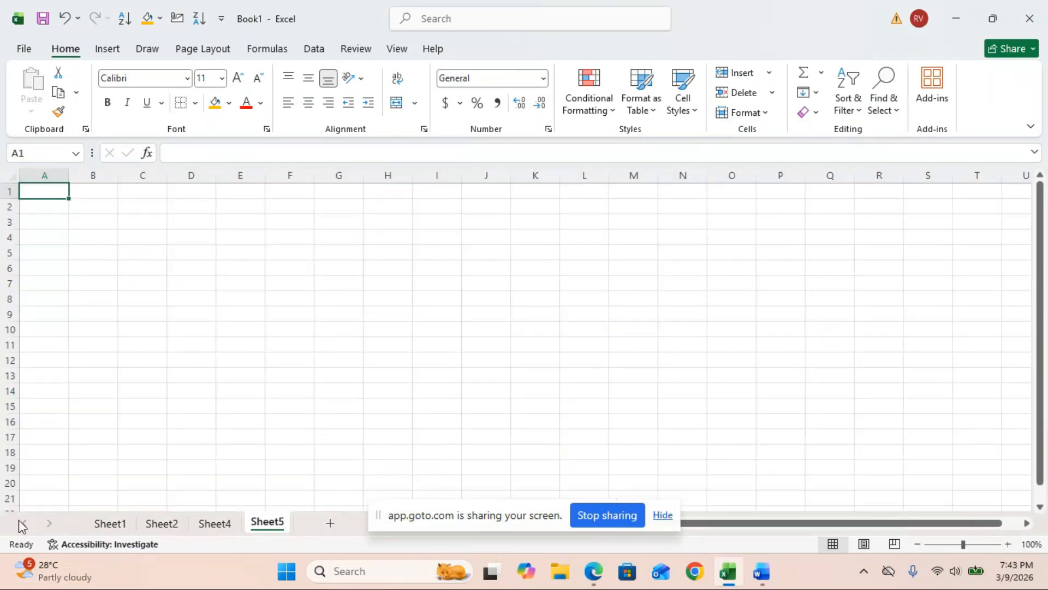
- Create a copy of Sheet1 before Sheet1 within Book1 using Move or Copy Sheet, and check it against the original
click(108, 525)
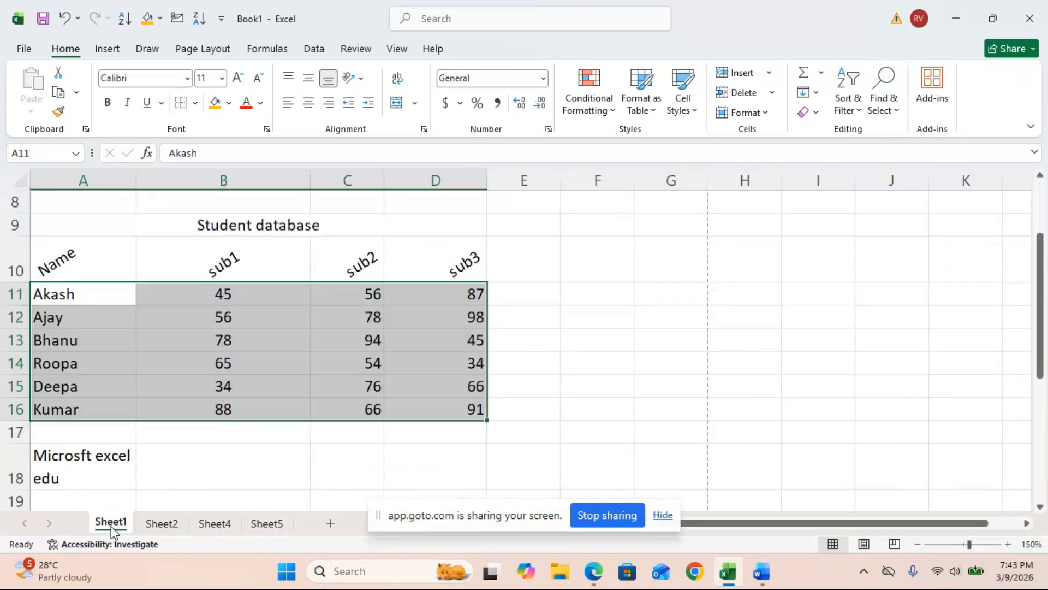
click(766, 113)
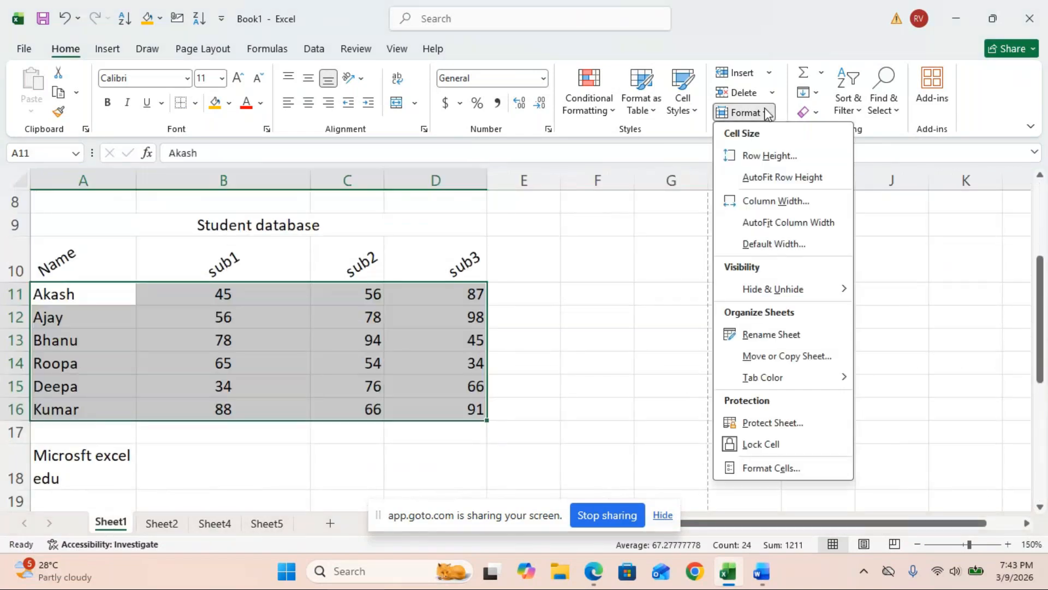
click(770, 356)
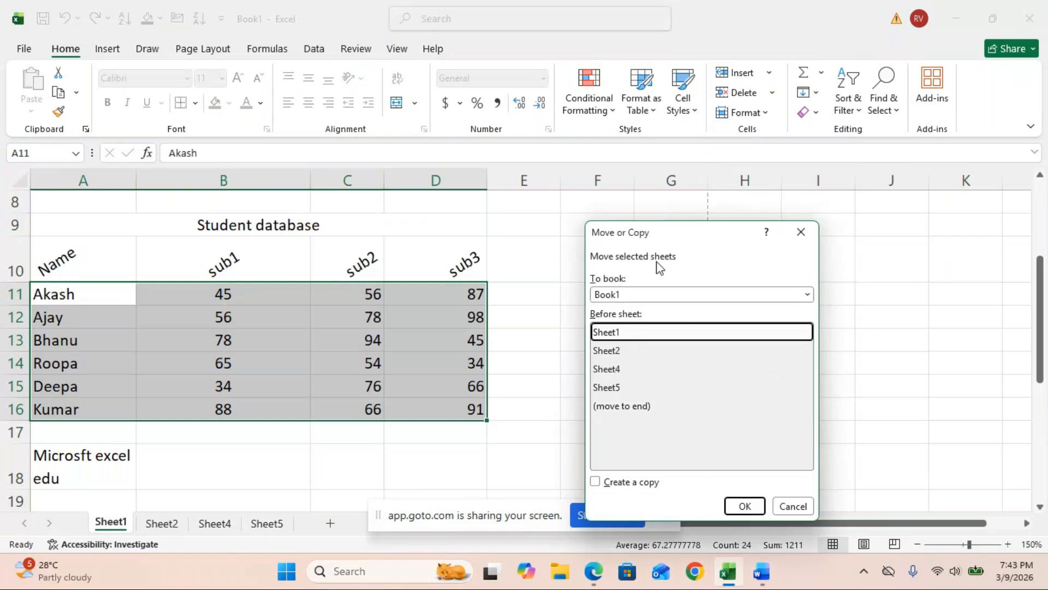
click(597, 483)
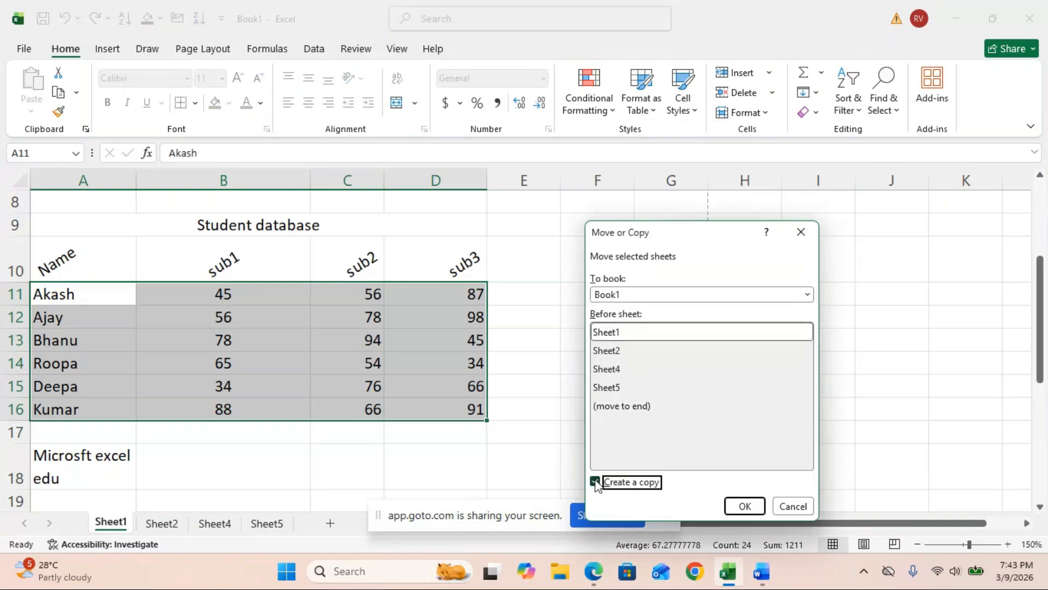
click(744, 505)
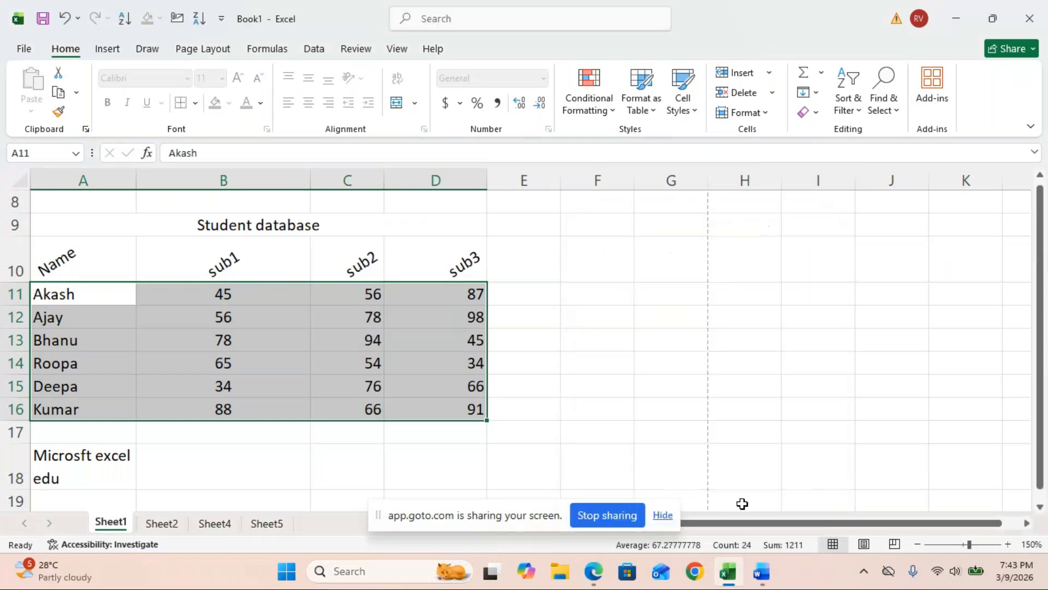
click(179, 526)
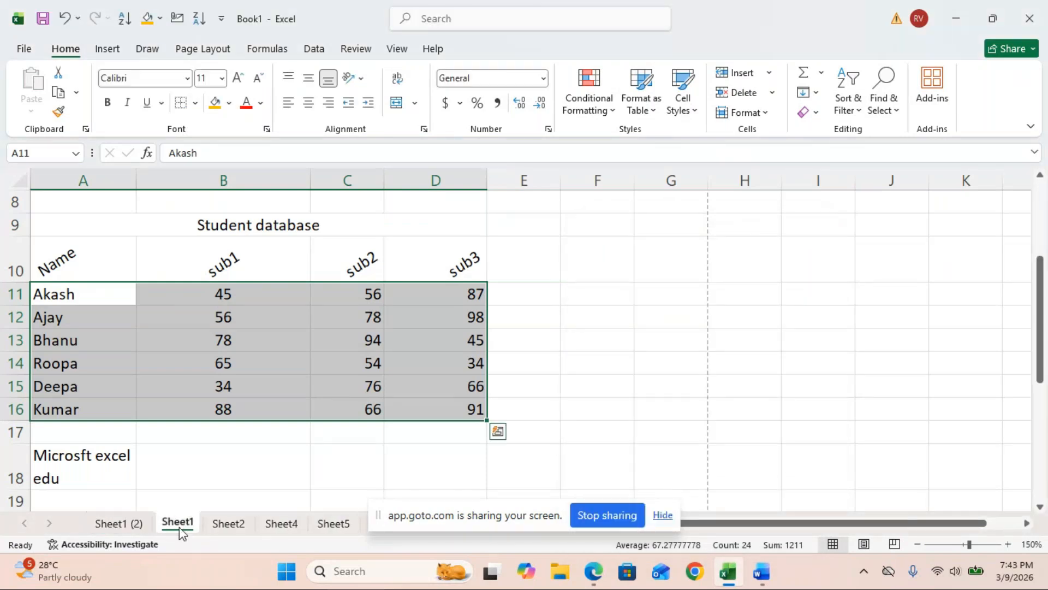
click(126, 524)
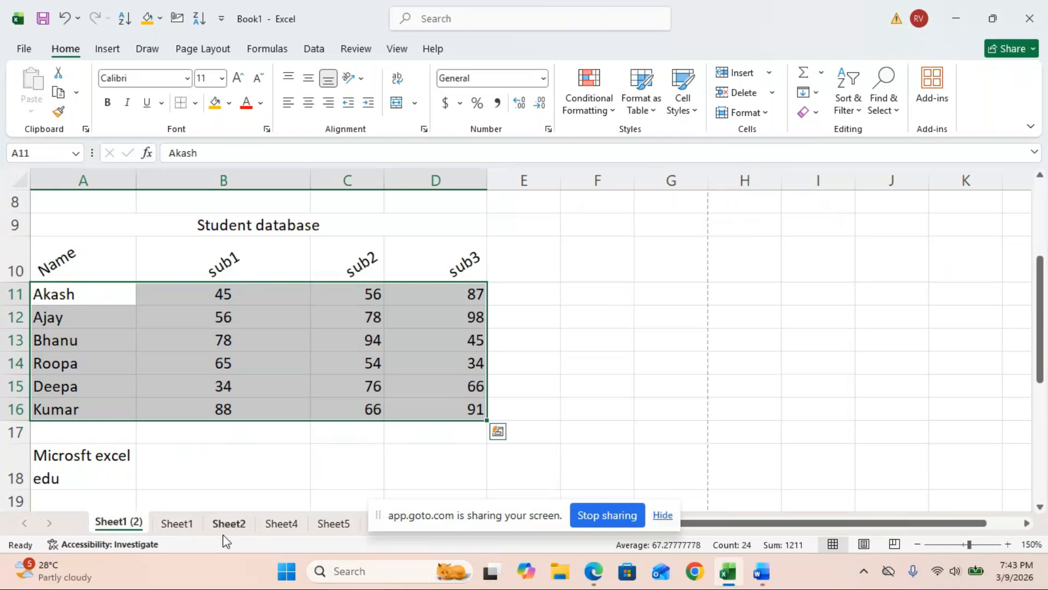
- Move the original Sheet1 to the end of Book1 without creating a copy, and select cell F12
click(181, 524)
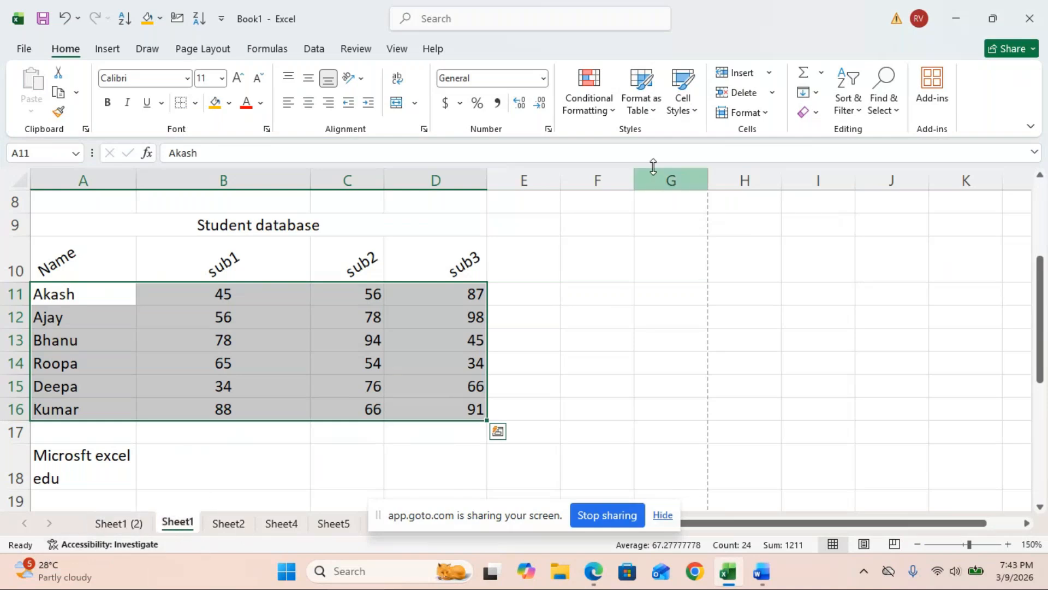
click(767, 113)
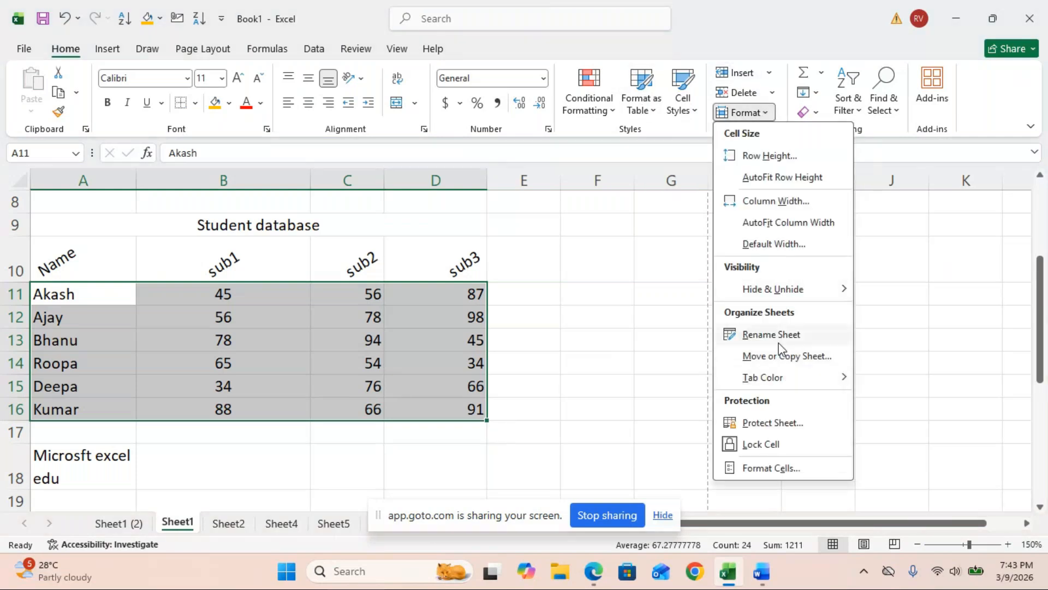
click(768, 356)
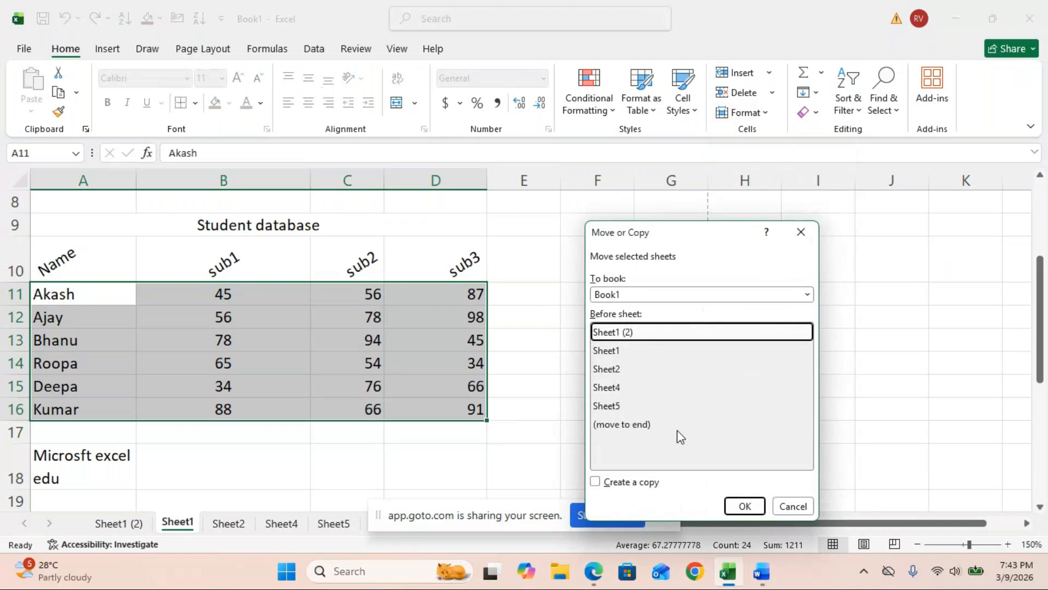
click(621, 428)
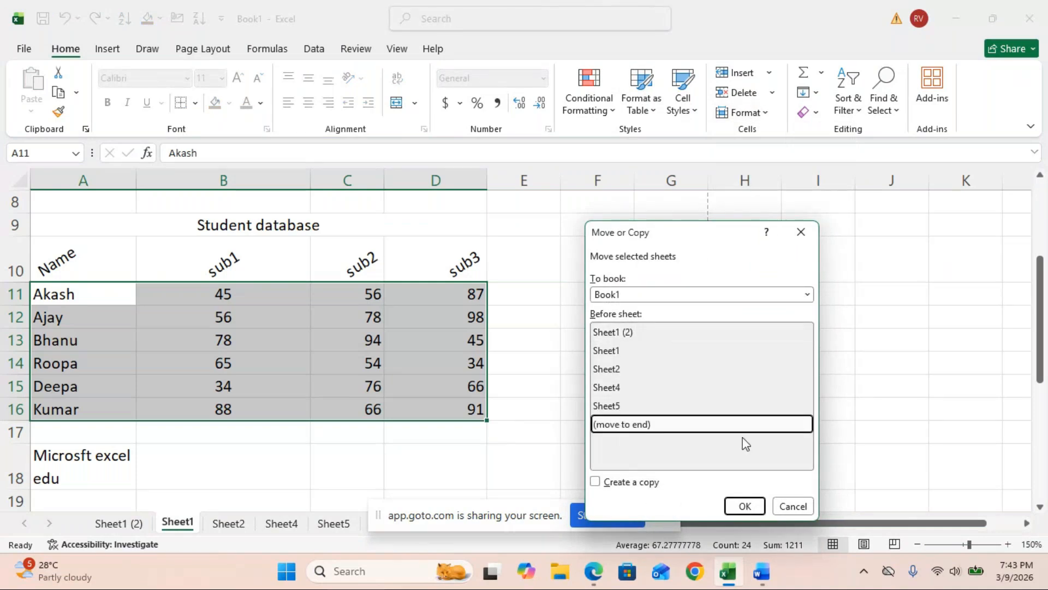
click(737, 503)
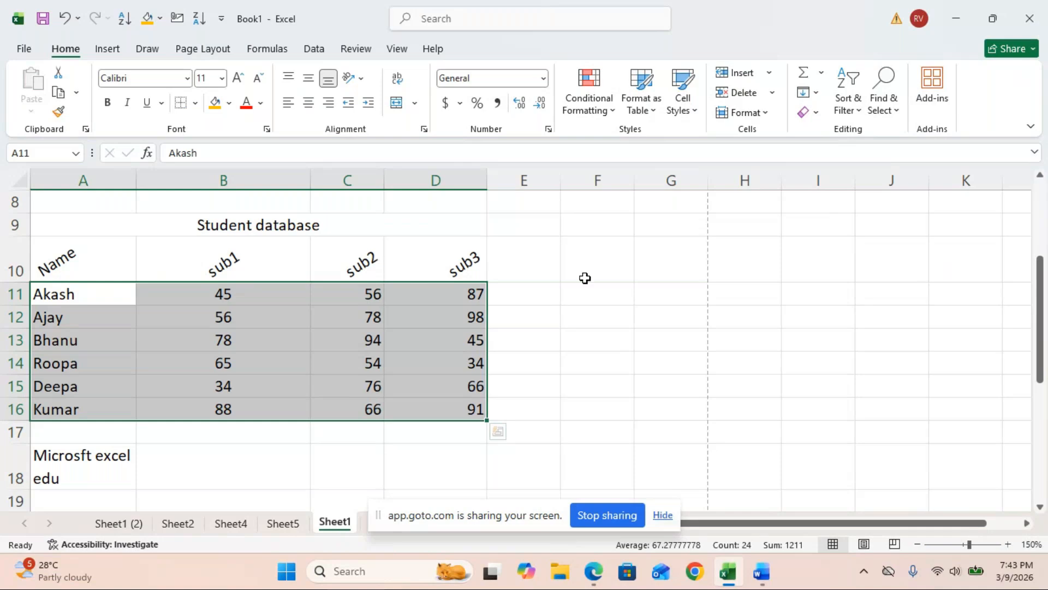
click(593, 315)
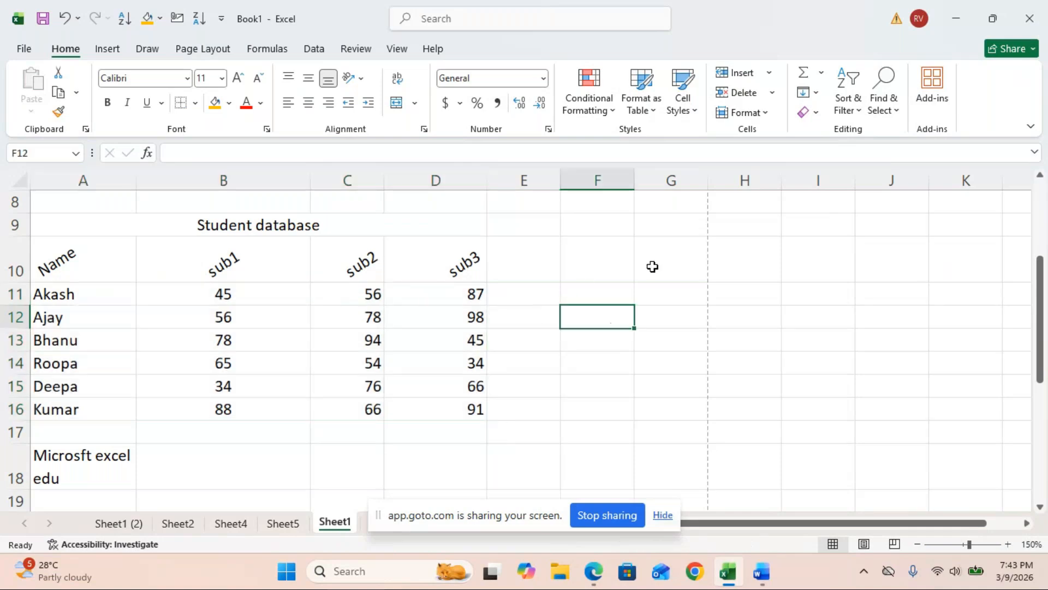
- Examine the protection options in the cell formatting commands and the sheet and workbook protection commands for reviewing
click(764, 116)
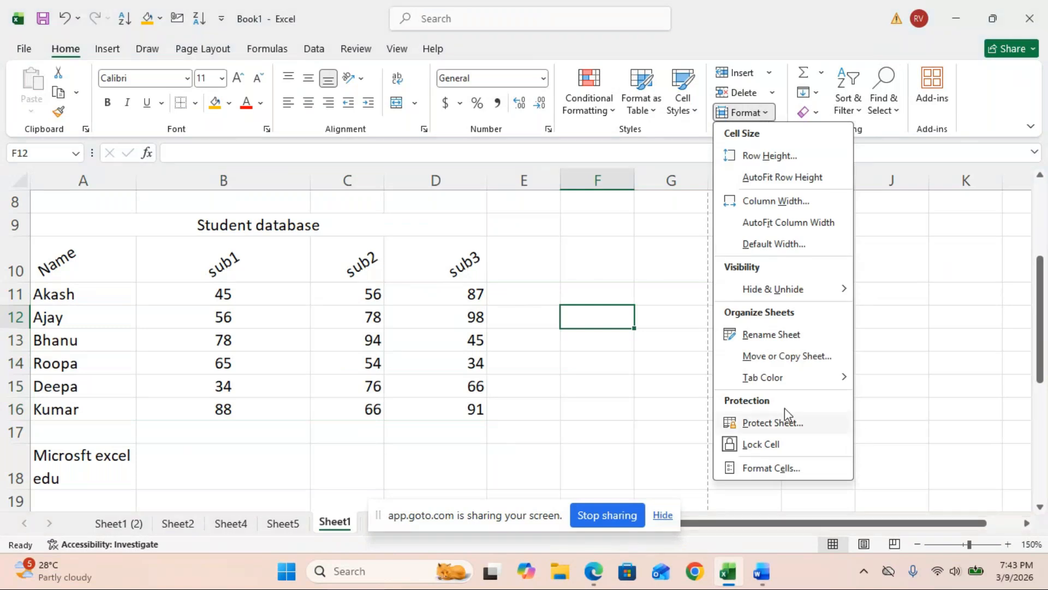
mouse_move(843, 289)
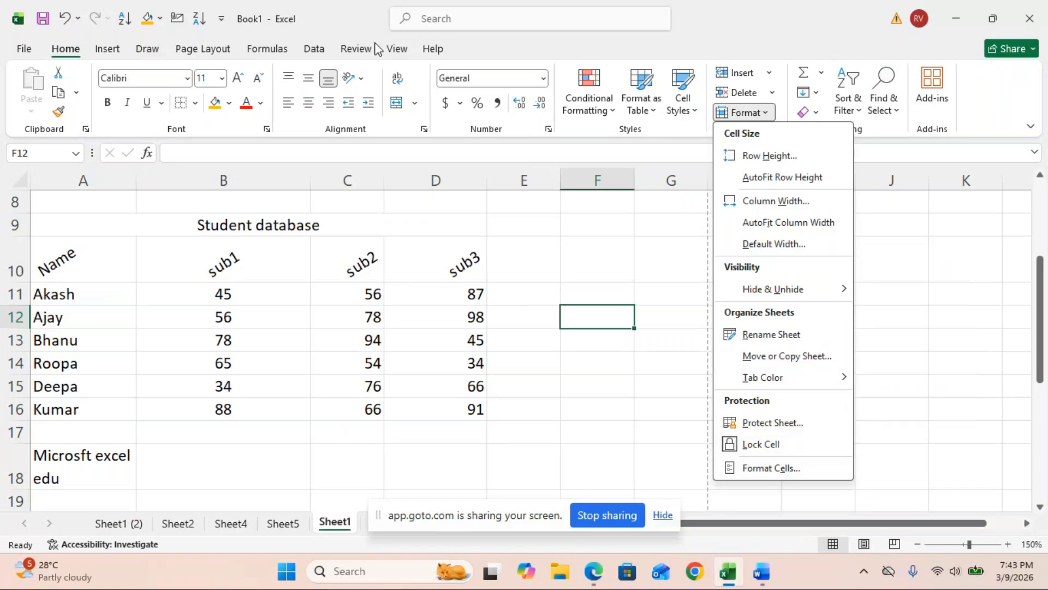
click(360, 55)
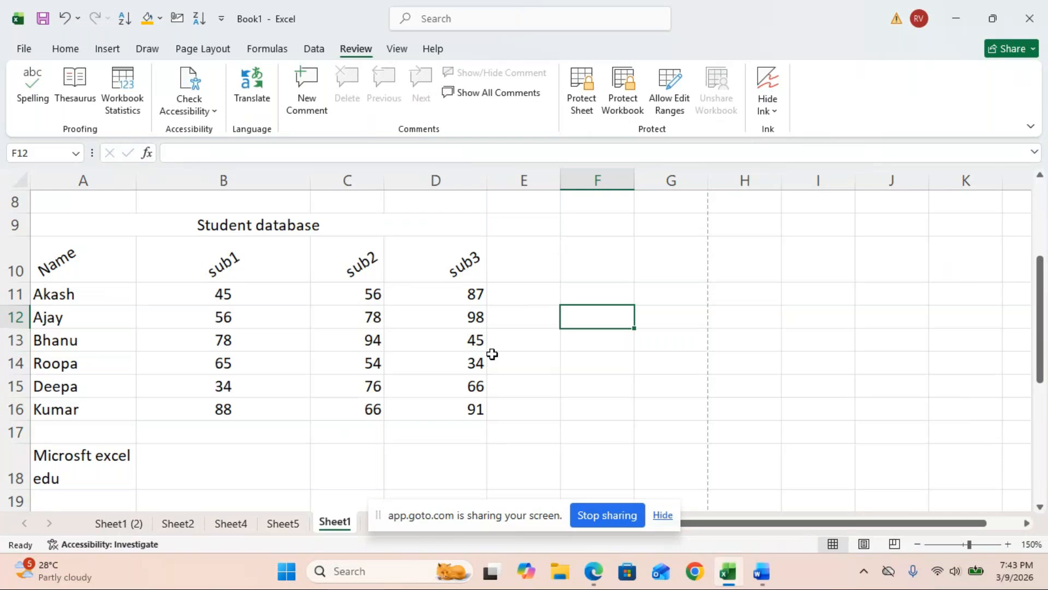
- Look through Sheet1 below the student database, past the number format samples, down to cell B39, and return to the Home commands
click(158, 483)
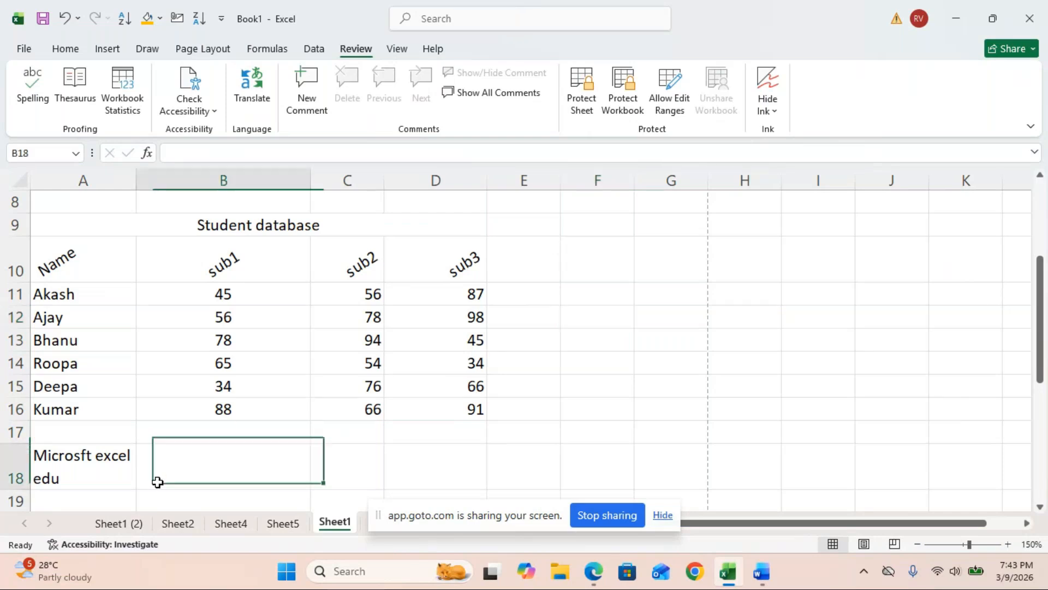
key(Down)
key(Down)
key(Down)
key(Down)
key(Down)
key(Down)
key(Down)
key(Down)
key(Down)
key(Down)
key(Down)
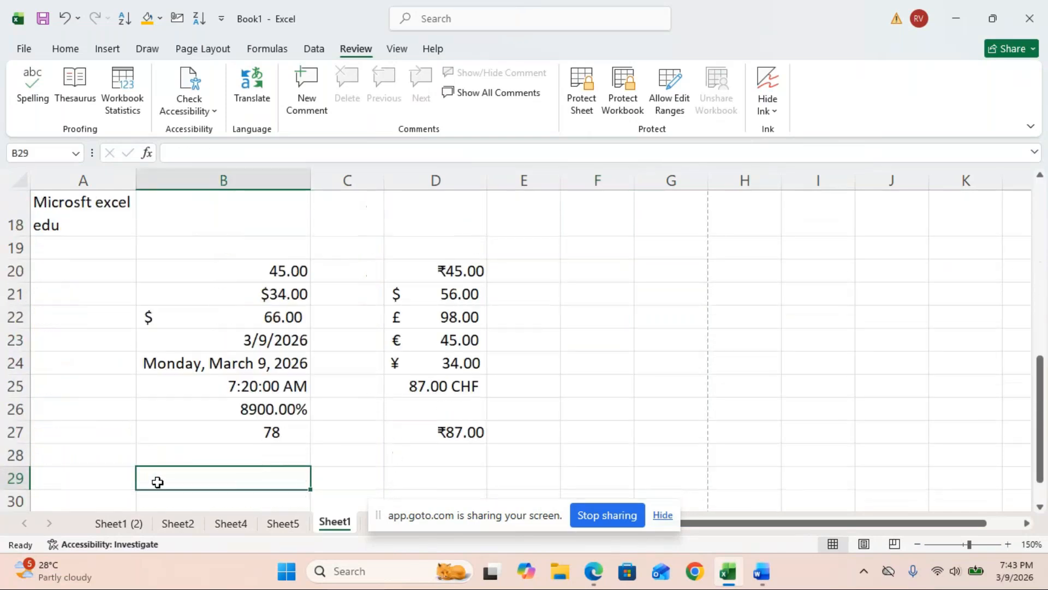
key(Down)
key(Down)
key(Down)
key(Down)
key(Down)
key(Down)
key(Down)
key(Down)
key(Down)
key(Down)
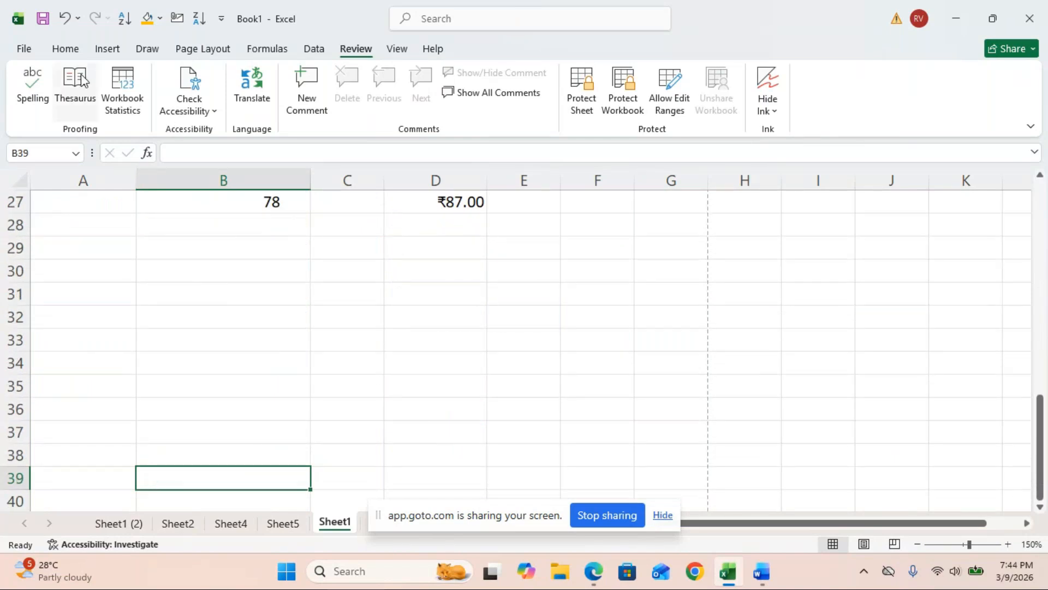
click(67, 49)
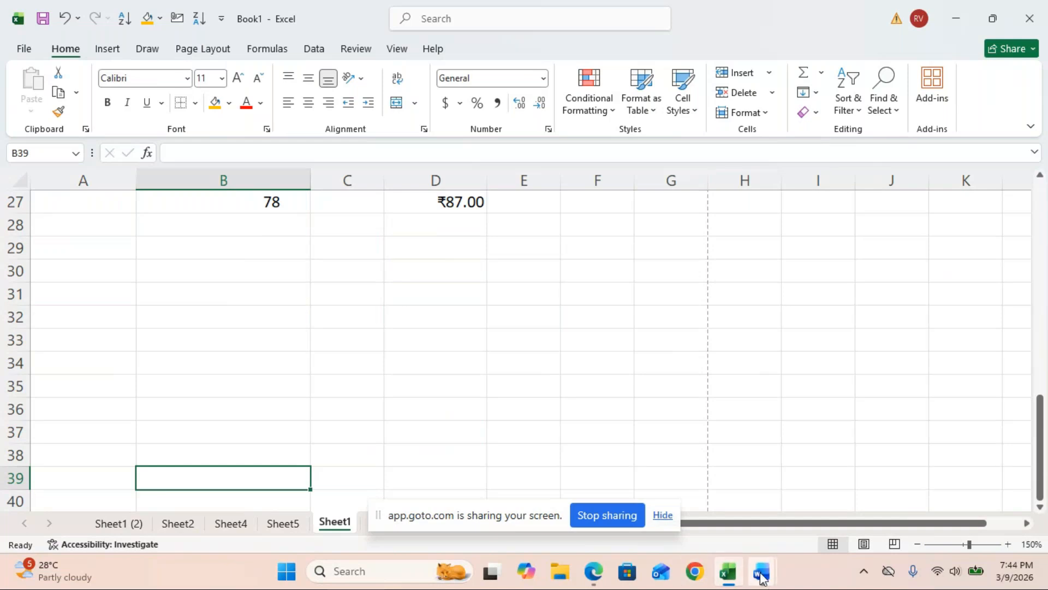
- Switch to the Word notes and read on from the protect sheet notes to the end of the Charts topic line
mouse_move(761, 576)
click(692, 519)
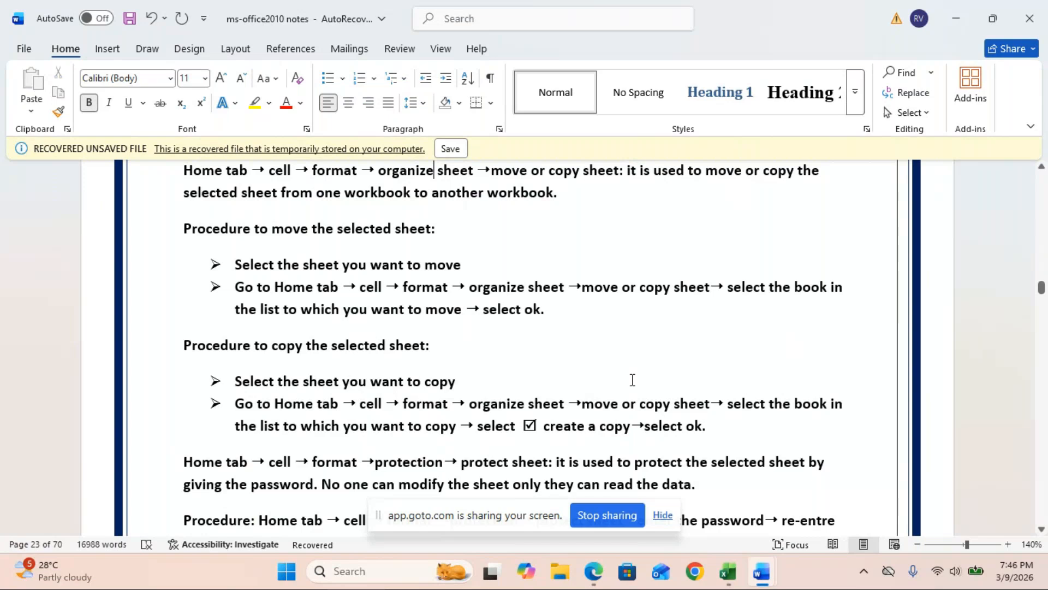
key(Down)
key(Down)
key(Down)
key(Down)
key(Down)
key(Down)
key(Down)
key(Down)
key(Down)
key(Down)
key(Down)
key(Down)
key(Down)
key(Down)
key(Down)
key(Down)
key(Down)
key(Down)
key(Down)
key(Down)
key(Down)
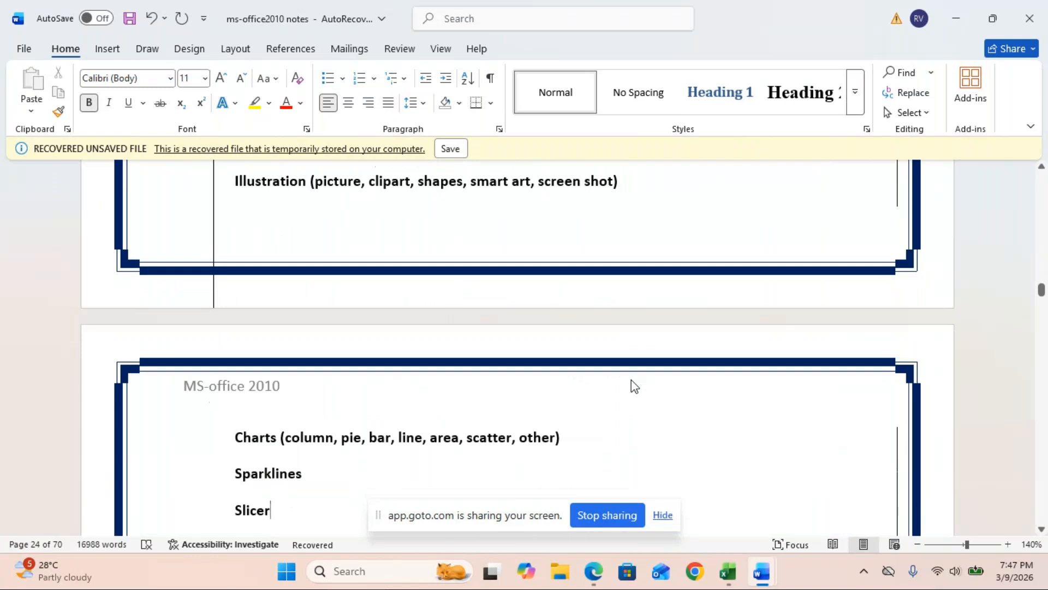
key(Up)
key(Up)
key(End)
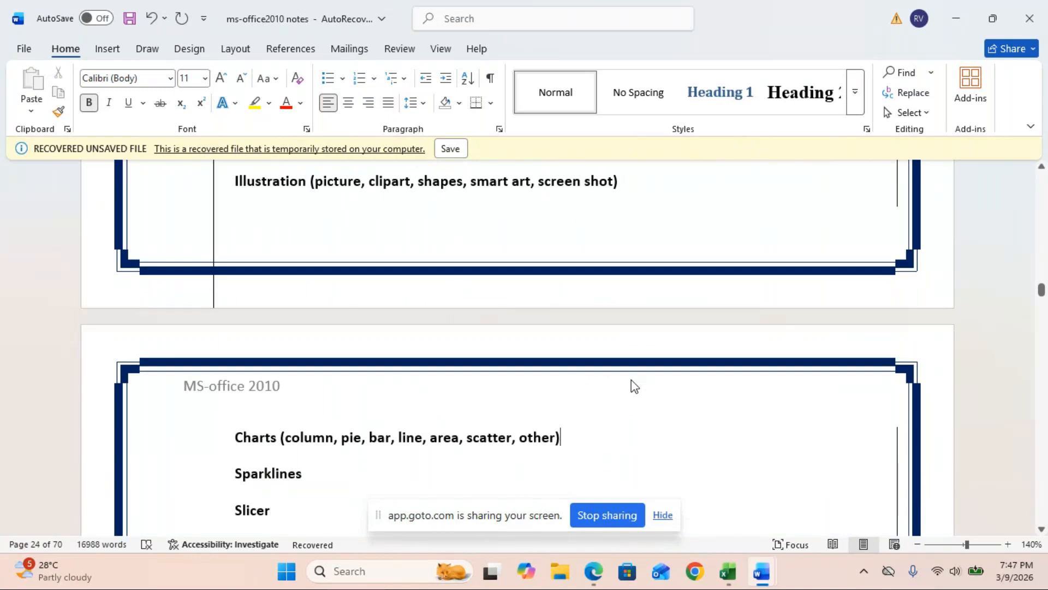